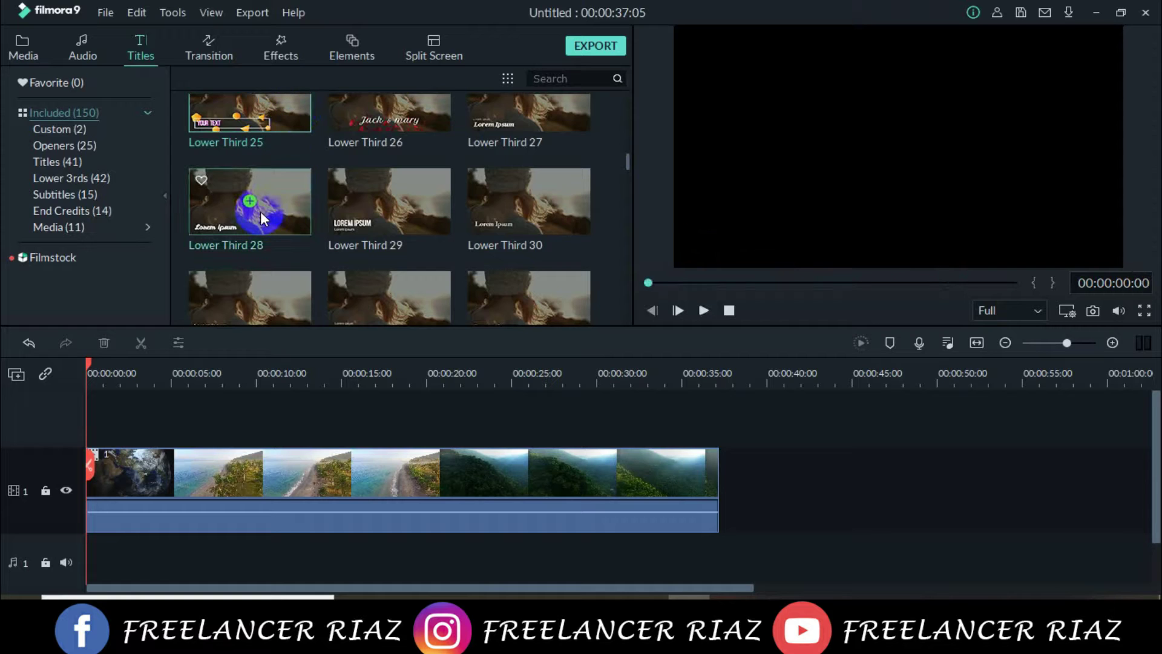
Add the Lower Third 28 title on a track above the video clip, spanning from the start to about 15 seconds
{"action": "left_click_drag", "start_coordinate": [256, 211], "coordinate": [127, 424]}
{"action": "left_click_drag", "start_coordinate": [97, 369], "coordinate": [154, 400]}
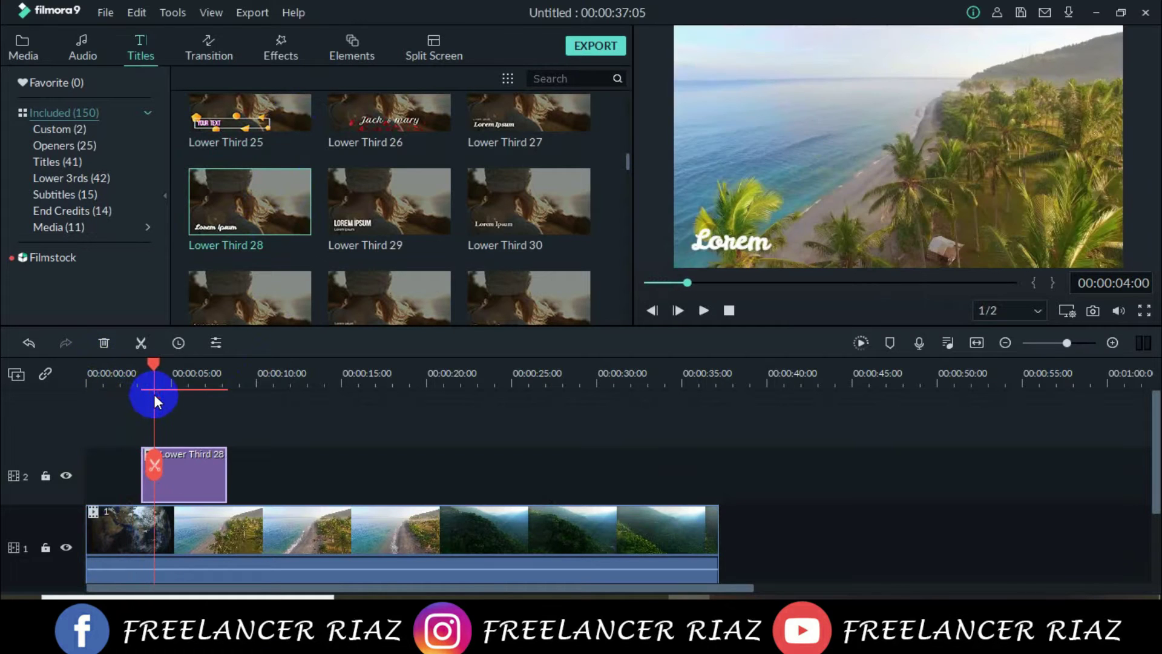
{"action": "left_click_drag", "start_coordinate": [177, 456], "coordinate": [341, 475]}
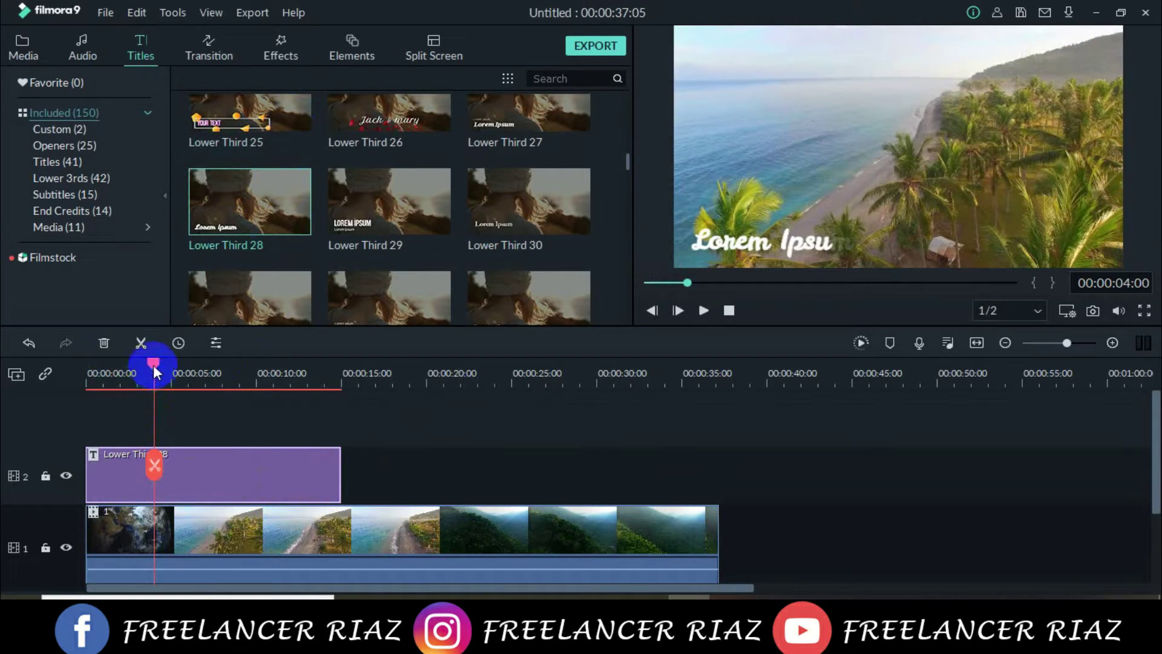
Examine the text style and animation presets for the Lower Third 28 title and the motion presets for the video clip
{"action": "double_click", "coordinate": [202, 470]}
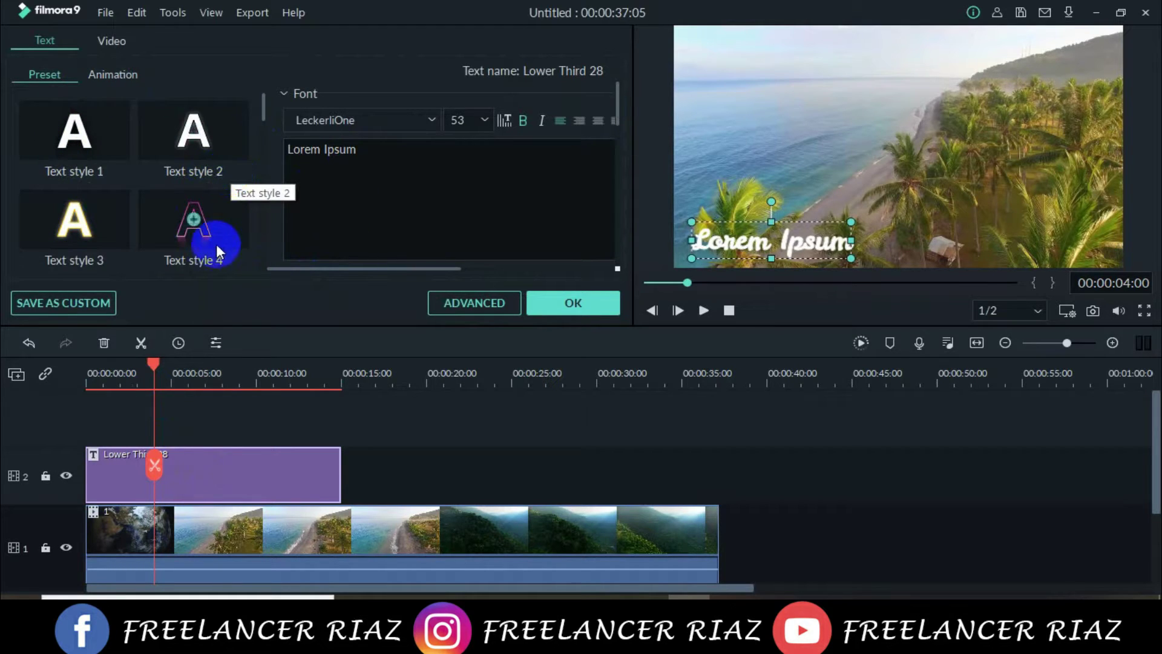
{"action": "scroll", "coordinate": [185, 224], "scroll_direction": "down", "scroll_amount": 6}
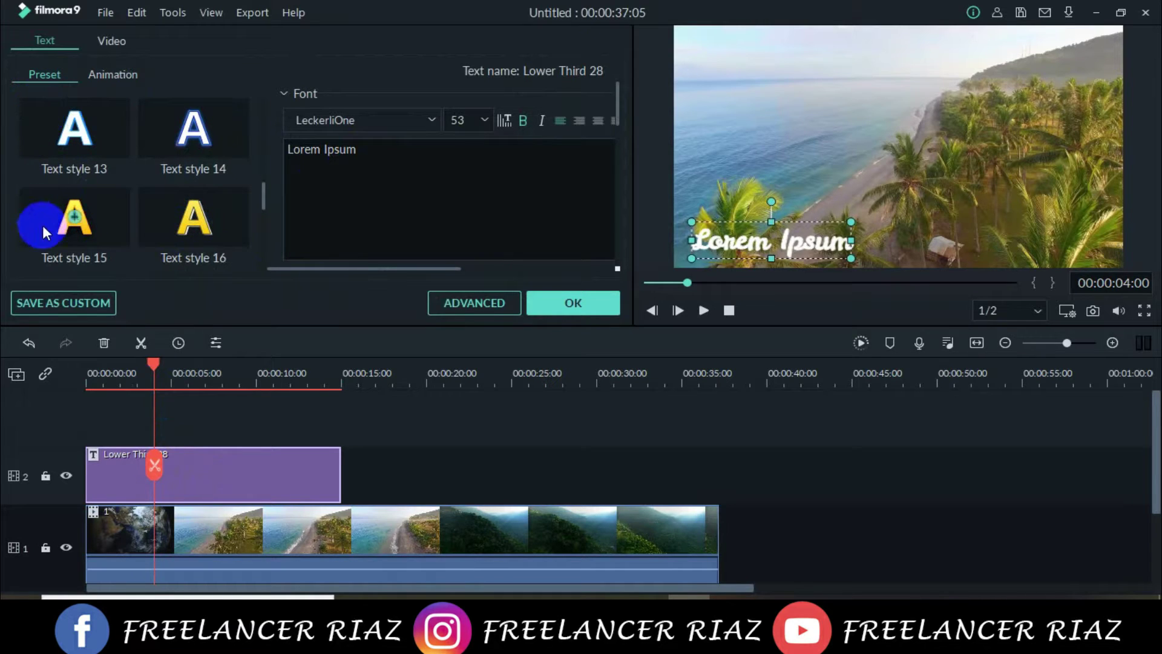
{"action": "left_click", "coordinate": [118, 74]}
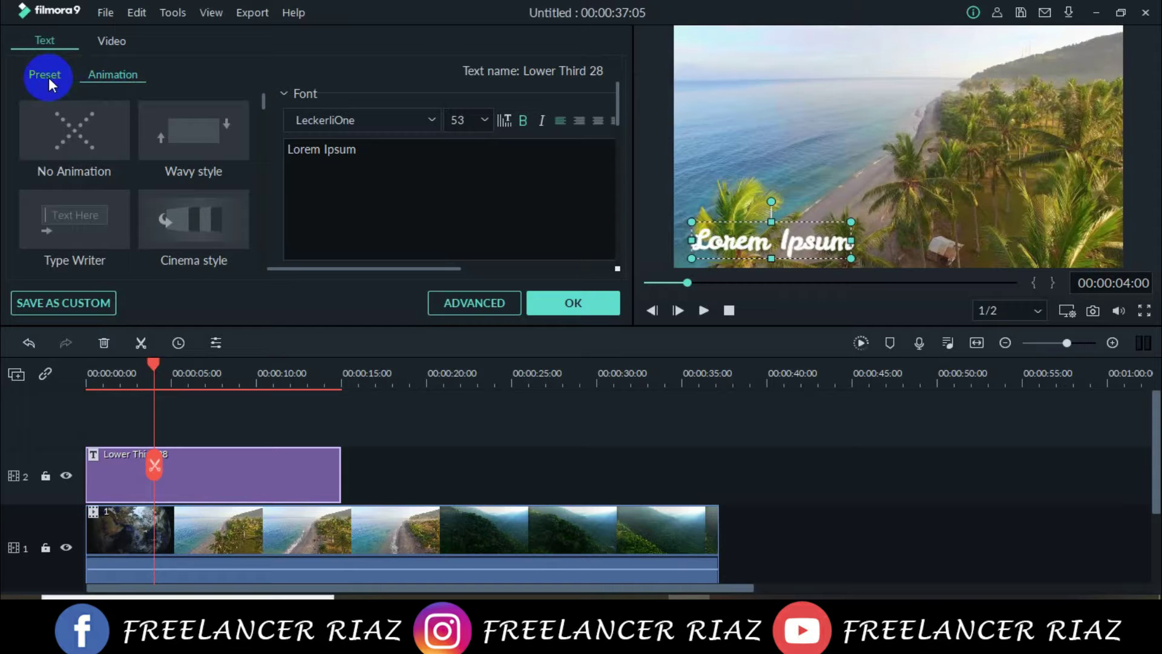
{"action": "double_click", "coordinate": [398, 513]}
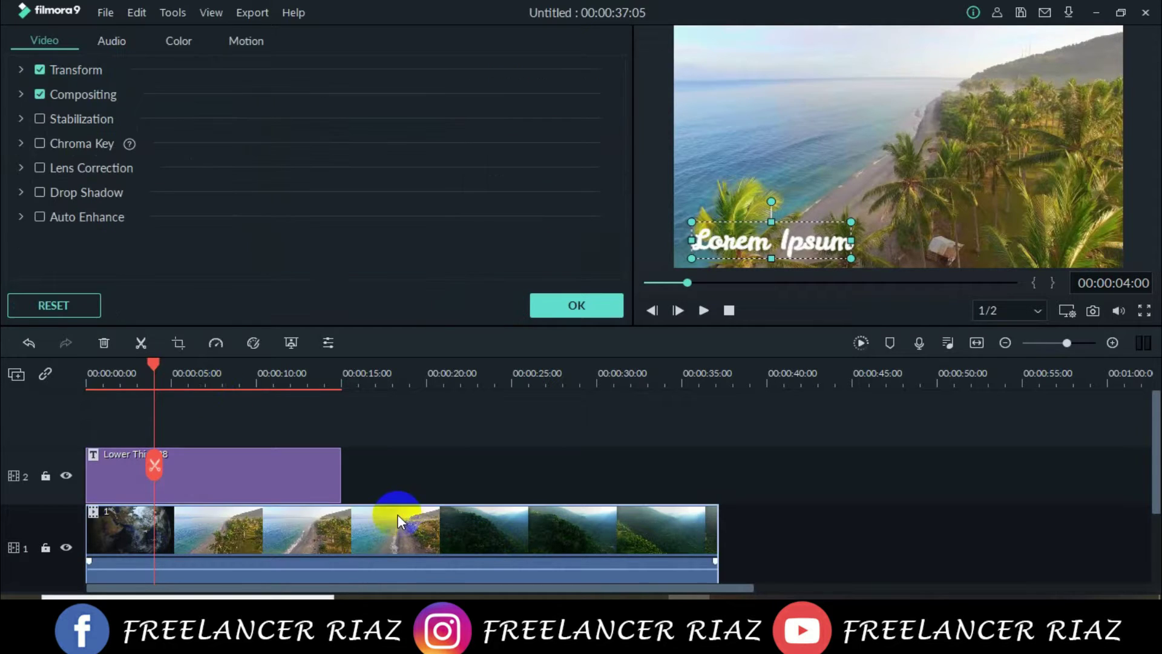
{"action": "left_click", "coordinate": [244, 43]}
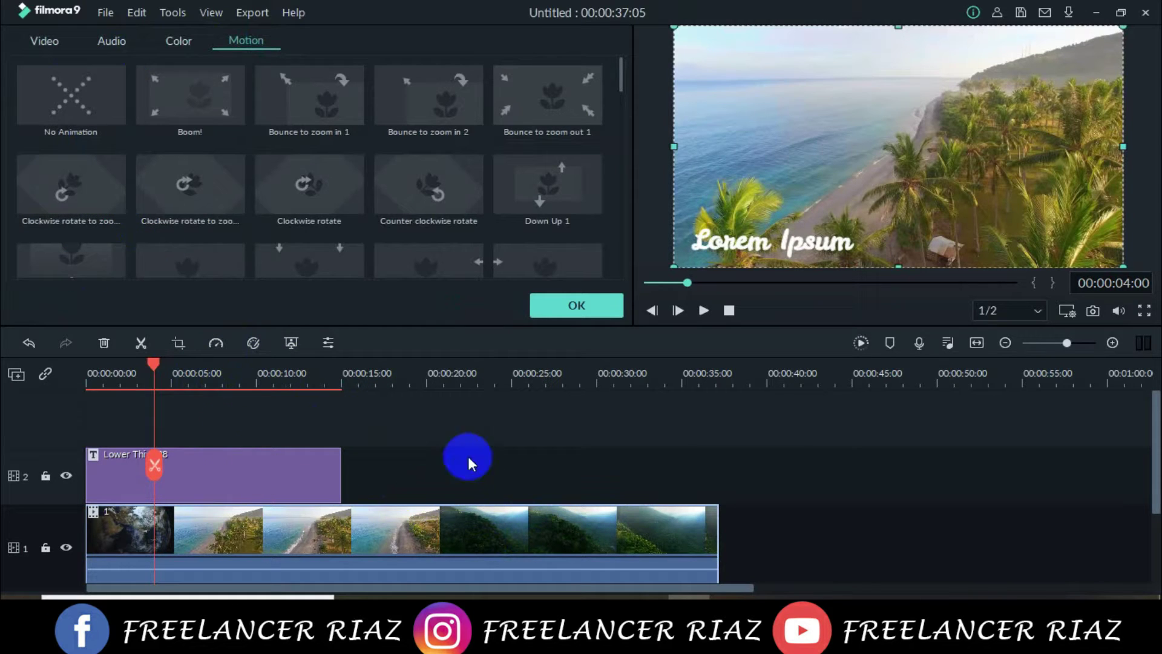
{"action": "double_click", "coordinate": [290, 472]}
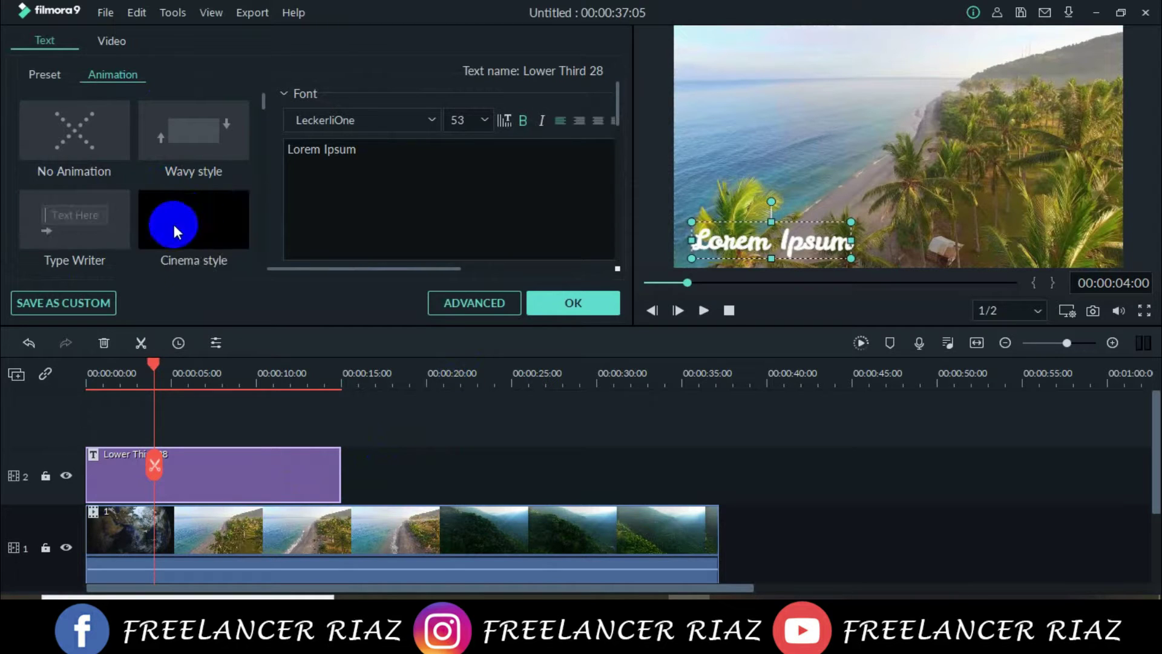
{"action": "scroll", "coordinate": [139, 216], "scroll_direction": "down", "scroll_amount": 5}
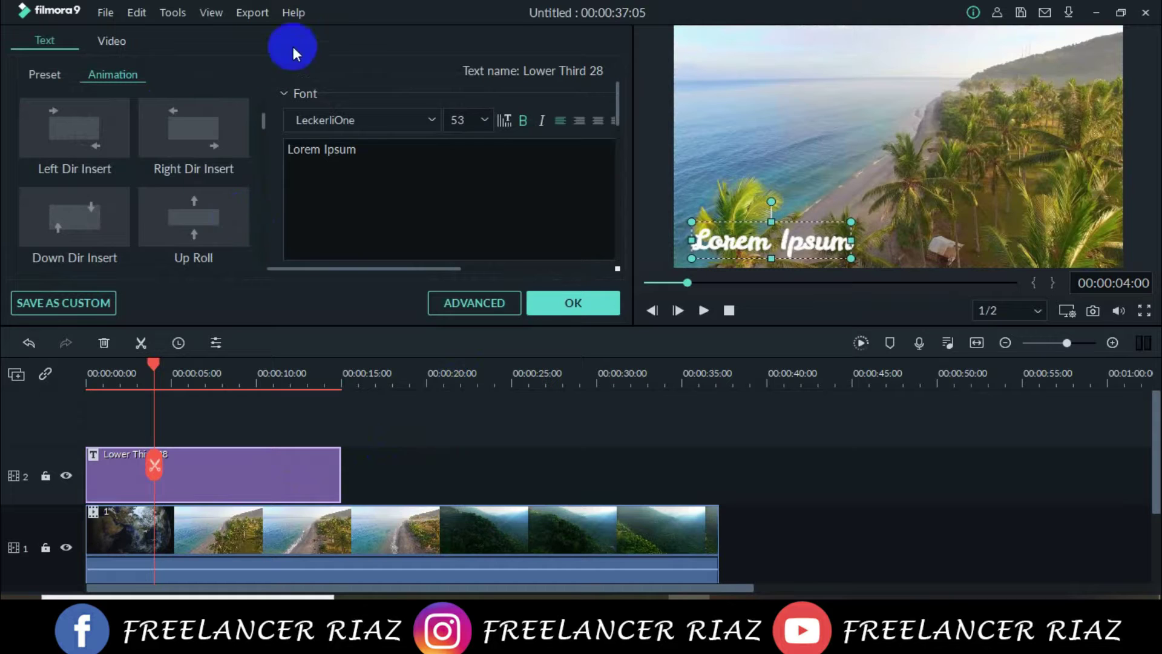
{"action": "scroll", "coordinate": [204, 166], "scroll_direction": "down", "scroll_amount": 5}
{"action": "scroll", "coordinate": [249, 134], "scroll_direction": "down", "scroll_amount": 5}
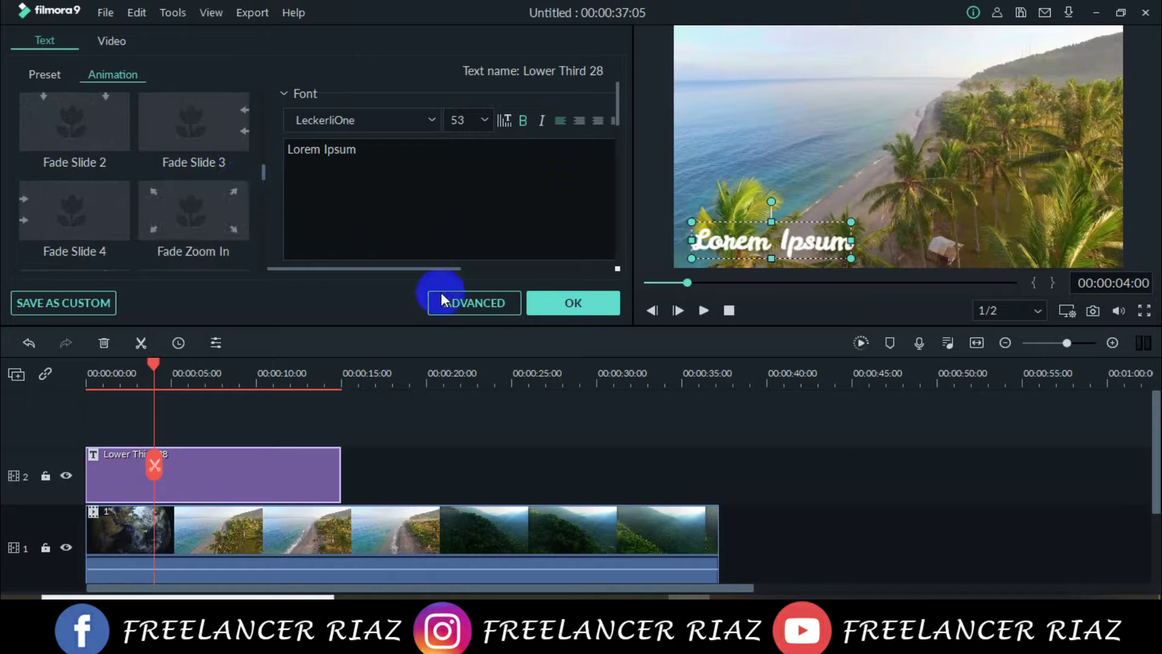
Open the Lower Third 28 title in the advanced text editor and maximize the editor window
{"action": "left_click", "coordinate": [463, 303]}
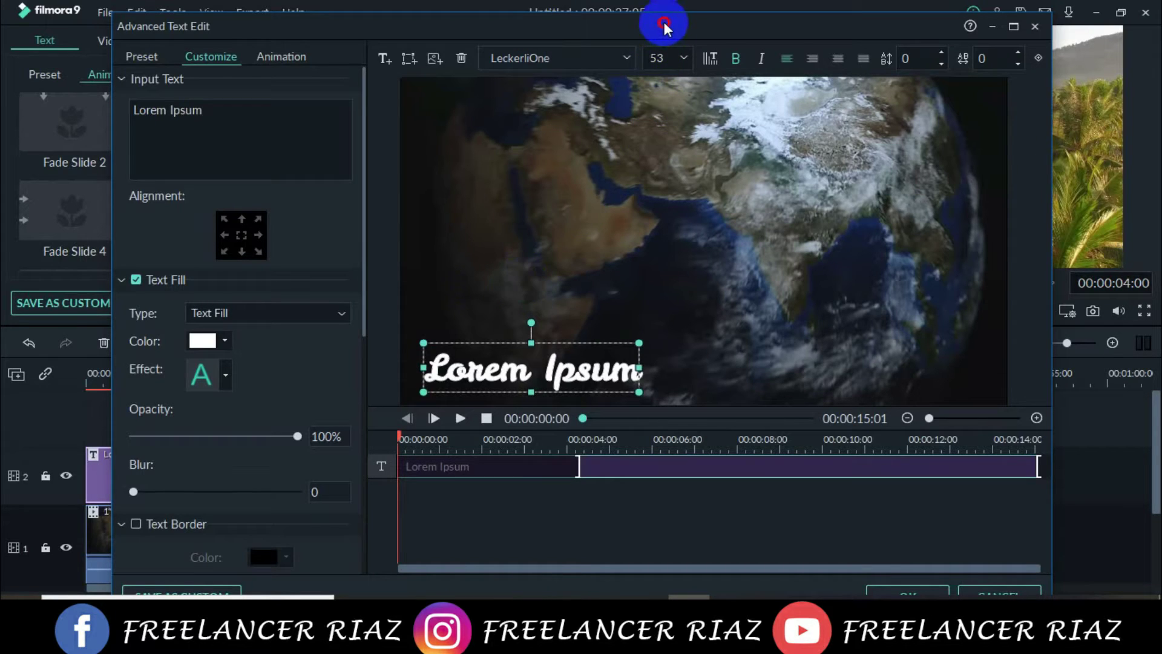
{"action": "left_click_drag", "start_coordinate": [664, 28], "coordinate": [656, 28]}
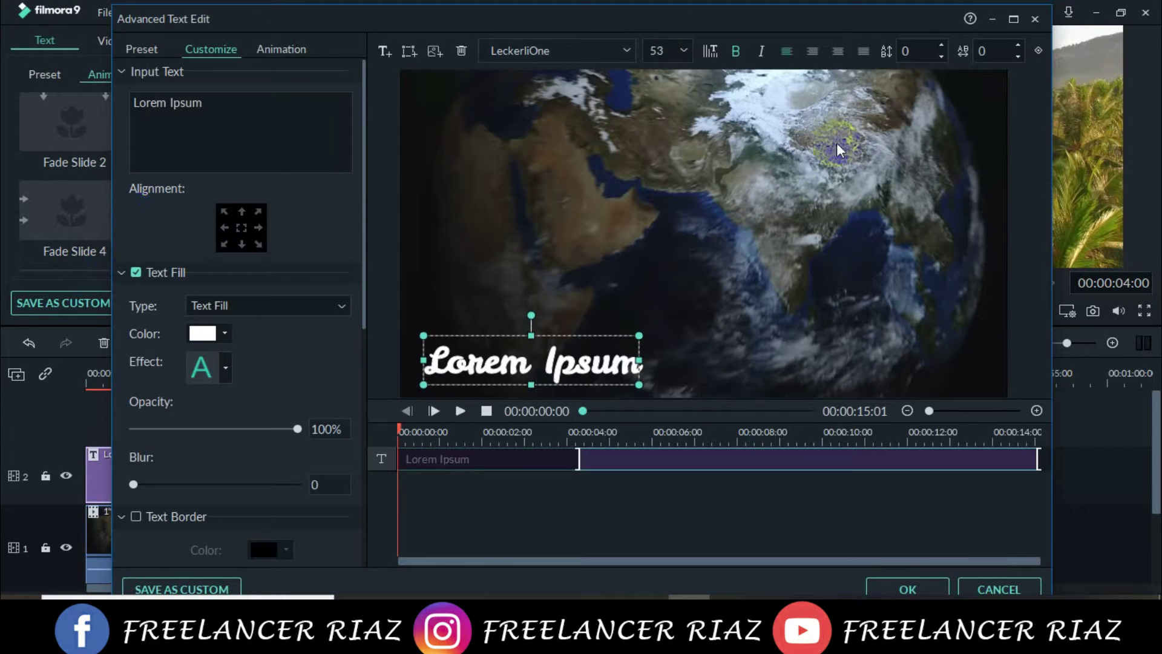
{"action": "left_click", "coordinate": [1013, 18]}
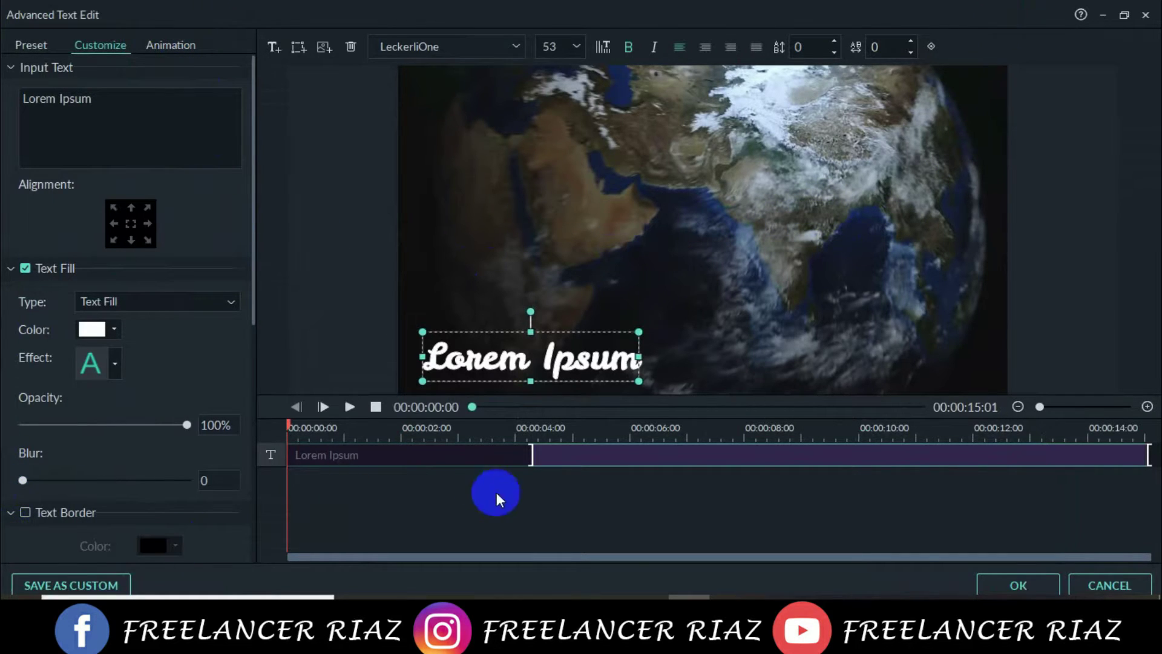
{"action": "left_click", "coordinate": [948, 520]}
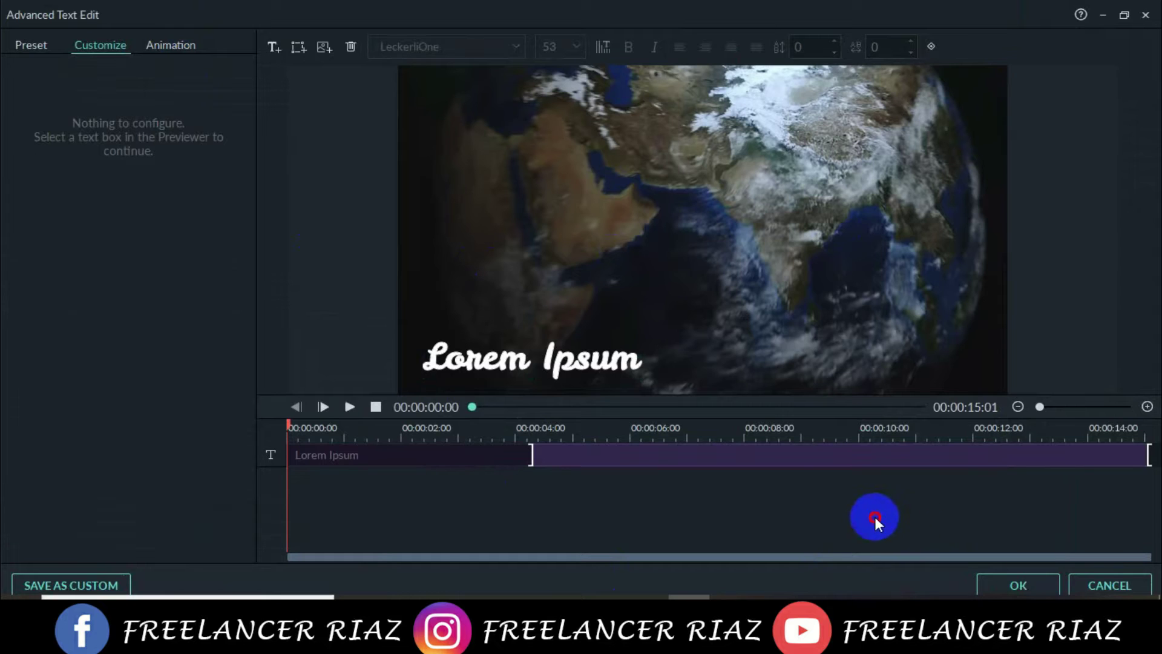
{"action": "left_click", "coordinate": [1125, 14]}
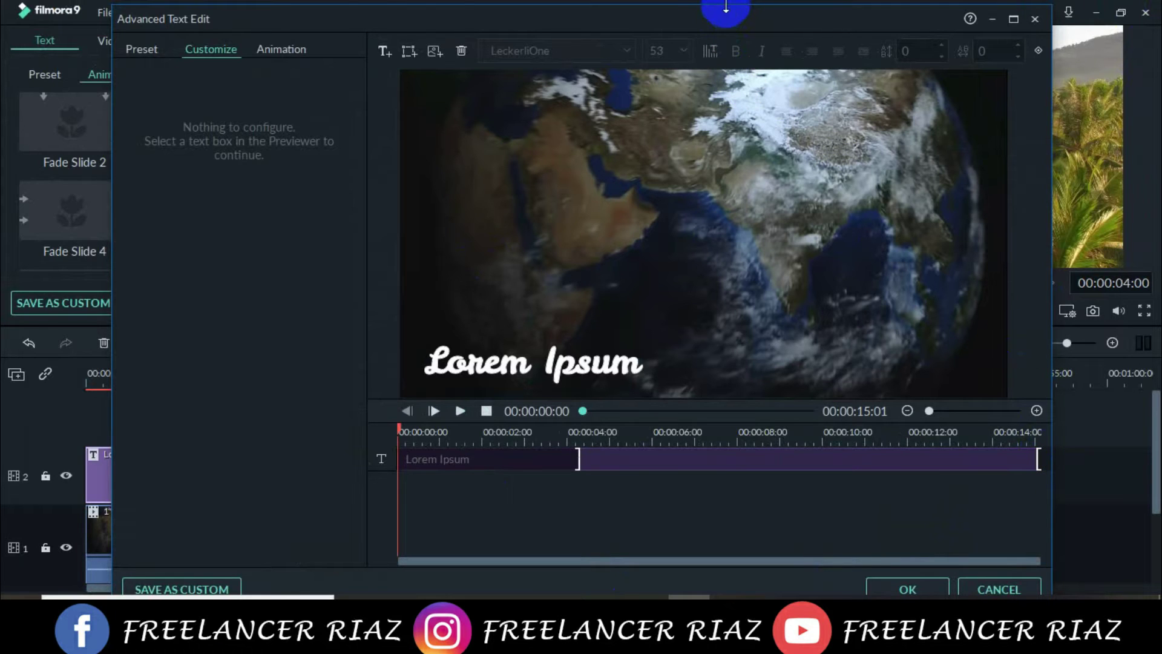
{"action": "left_click_drag", "start_coordinate": [726, 6], "coordinate": [726, 97]}
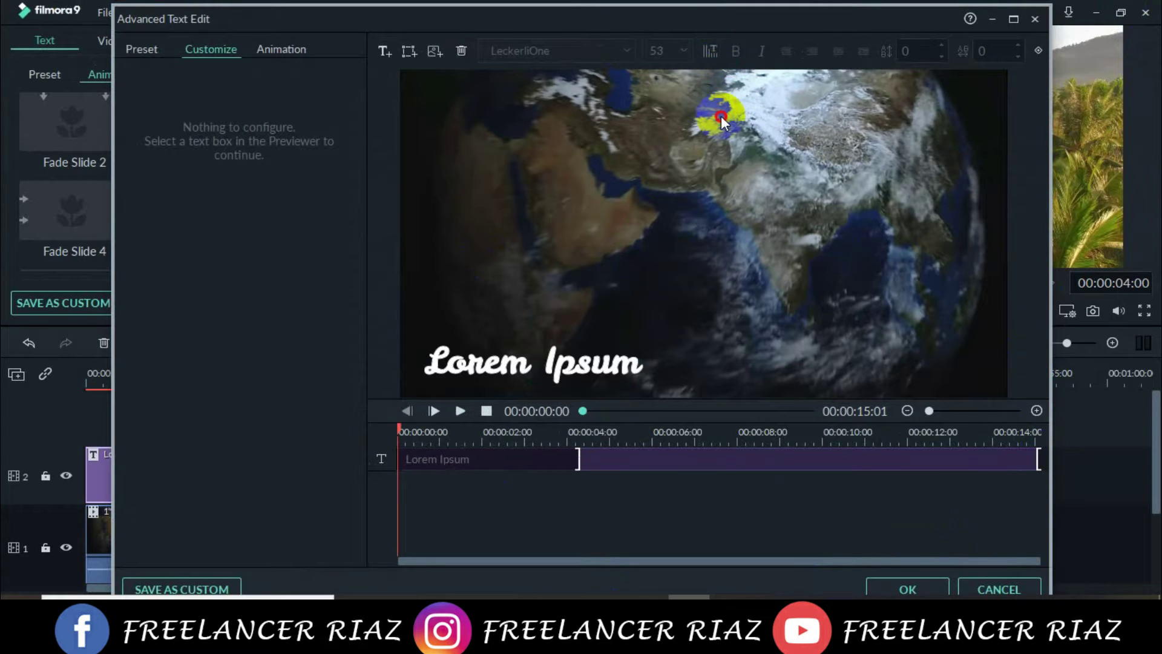
{"action": "left_click", "coordinate": [704, 18]}
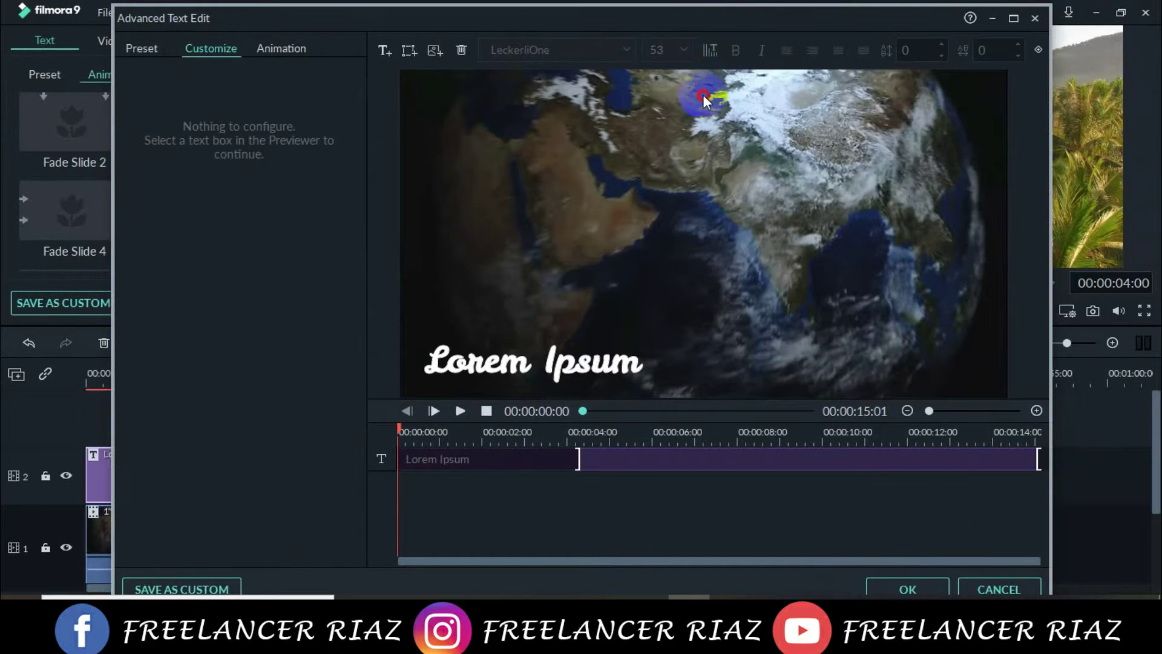
{"action": "left_click", "coordinate": [111, 531]}
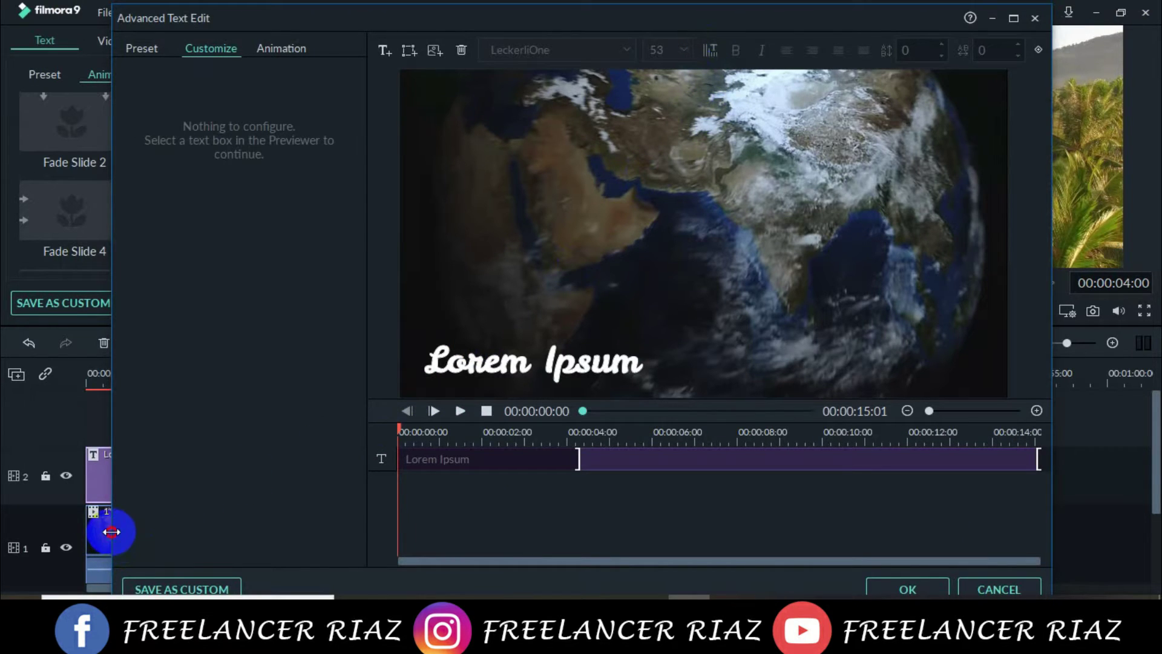
{"action": "left_click", "coordinate": [250, 513]}
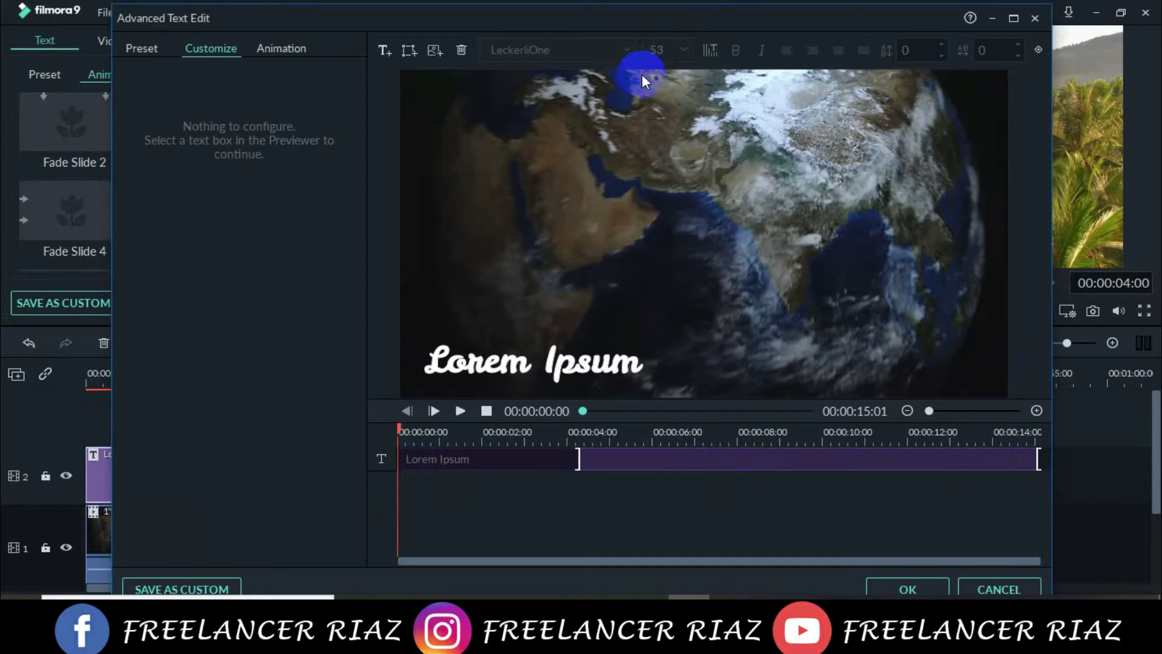
{"action": "left_click", "coordinate": [619, 12]}
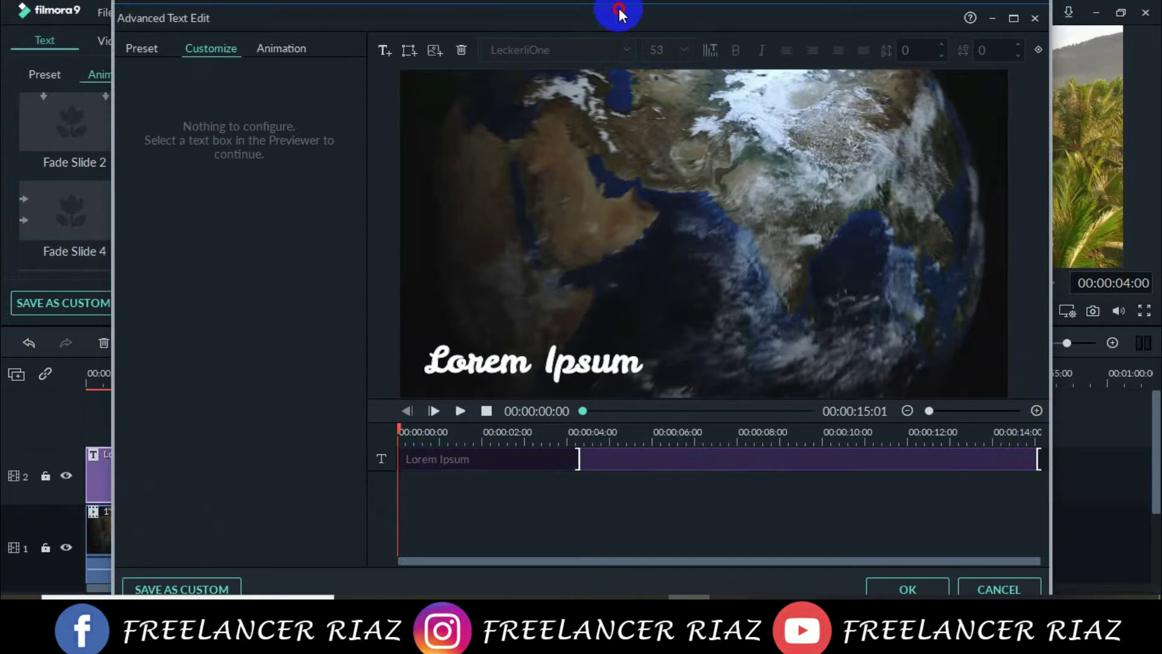
{"action": "left_click_drag", "start_coordinate": [619, 12], "coordinate": [591, 12]}
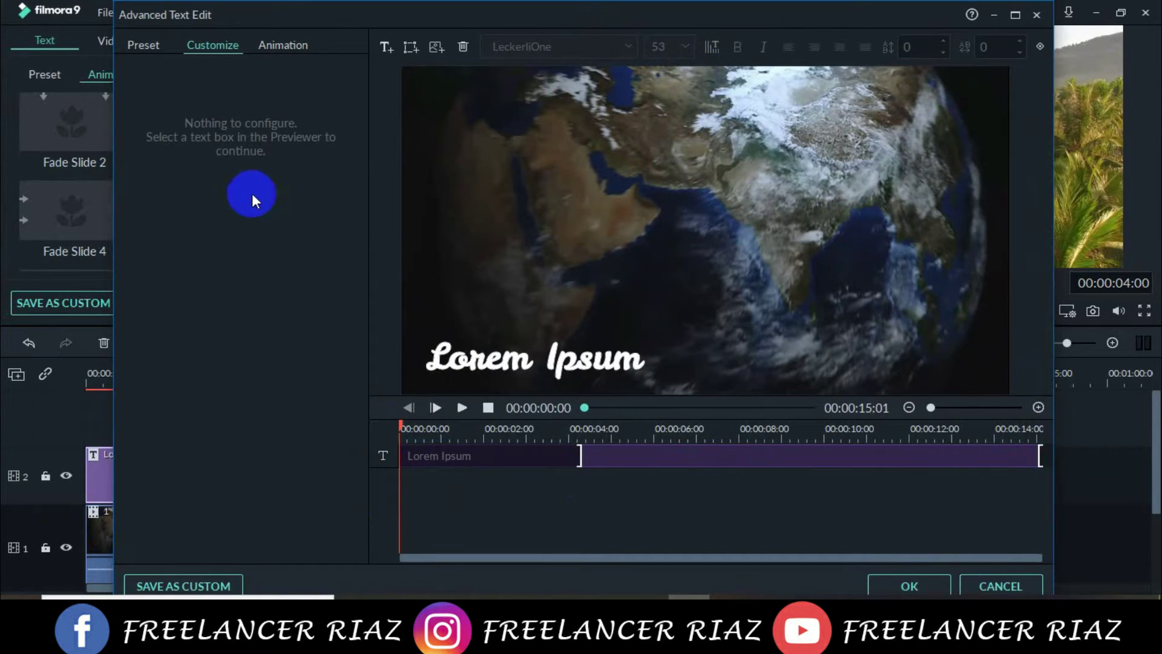
{"action": "left_click_drag", "start_coordinate": [272, 23], "coordinate": [275, 3]}
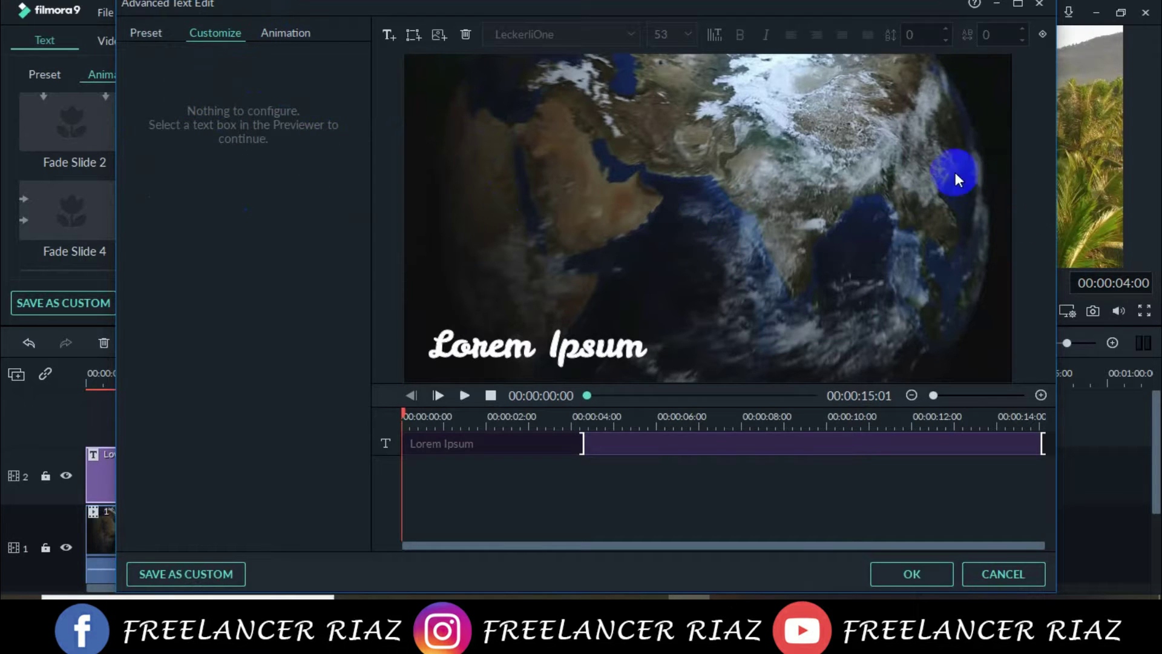
{"action": "left_click", "coordinate": [1017, 5]}
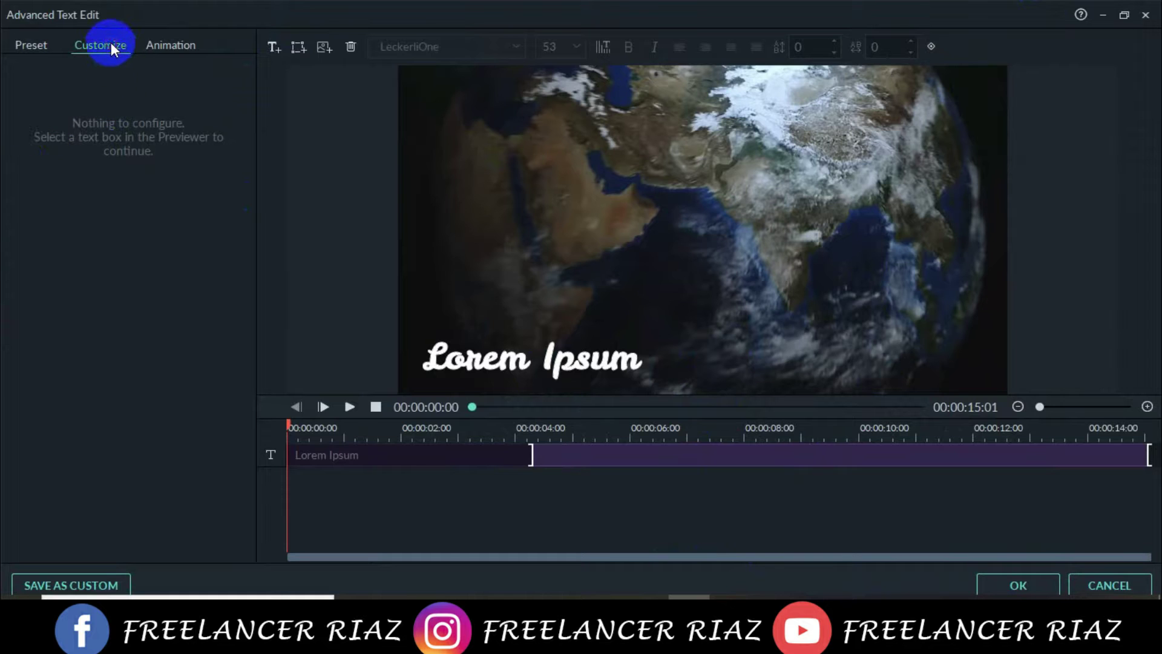
{"action": "left_click", "coordinate": [155, 45]}
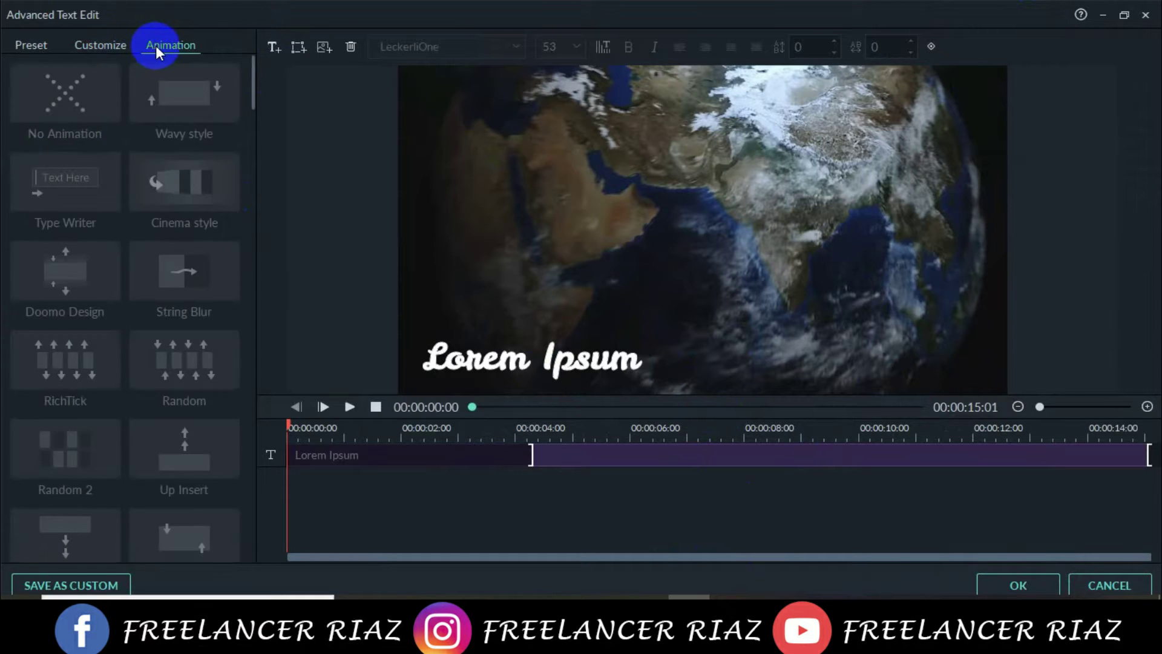
{"action": "left_click", "coordinate": [103, 47]}
{"action": "left_click", "coordinate": [35, 44]}
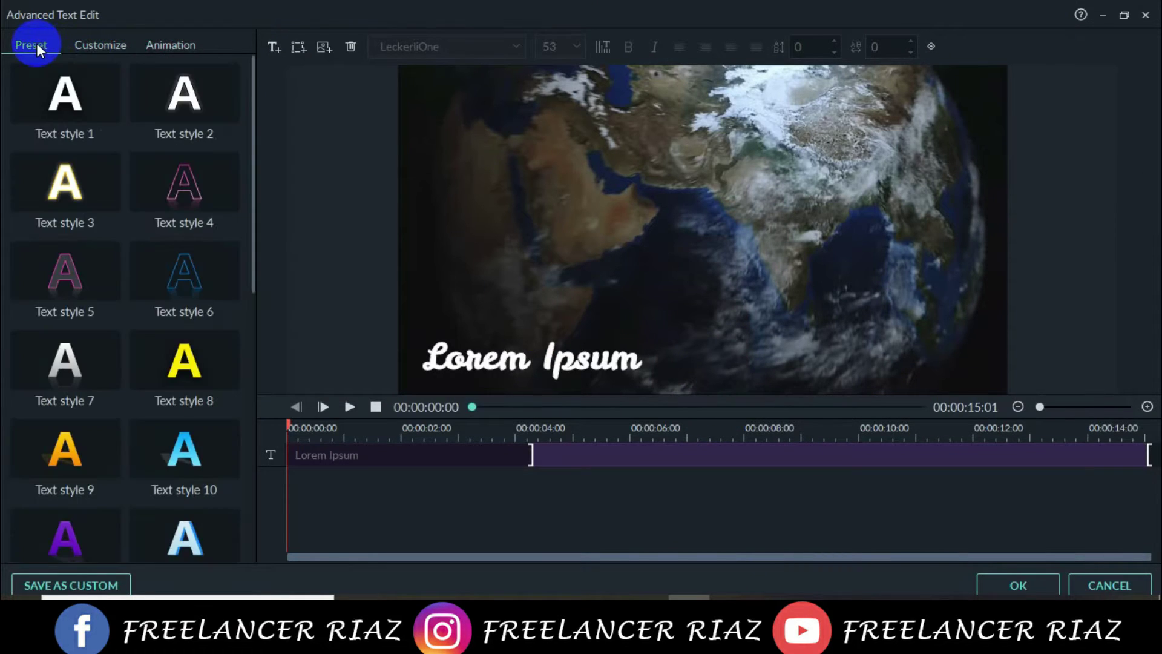
Replace the title's placeholder text "Lorem Ipsum" with the channel's name
{"action": "left_click", "coordinate": [110, 31]}
{"action": "left_click", "coordinate": [476, 354]}
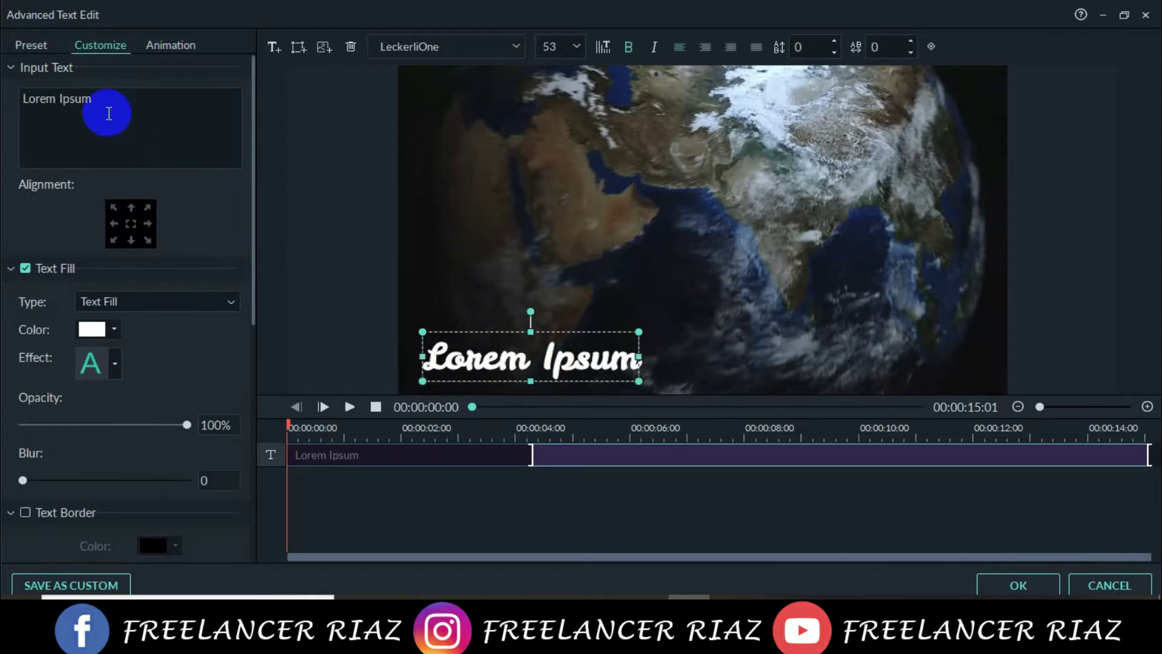
{"action": "left_click_drag", "start_coordinate": [106, 109], "coordinate": [14, 99]}
{"action": "left_click", "coordinate": [84, 99]}
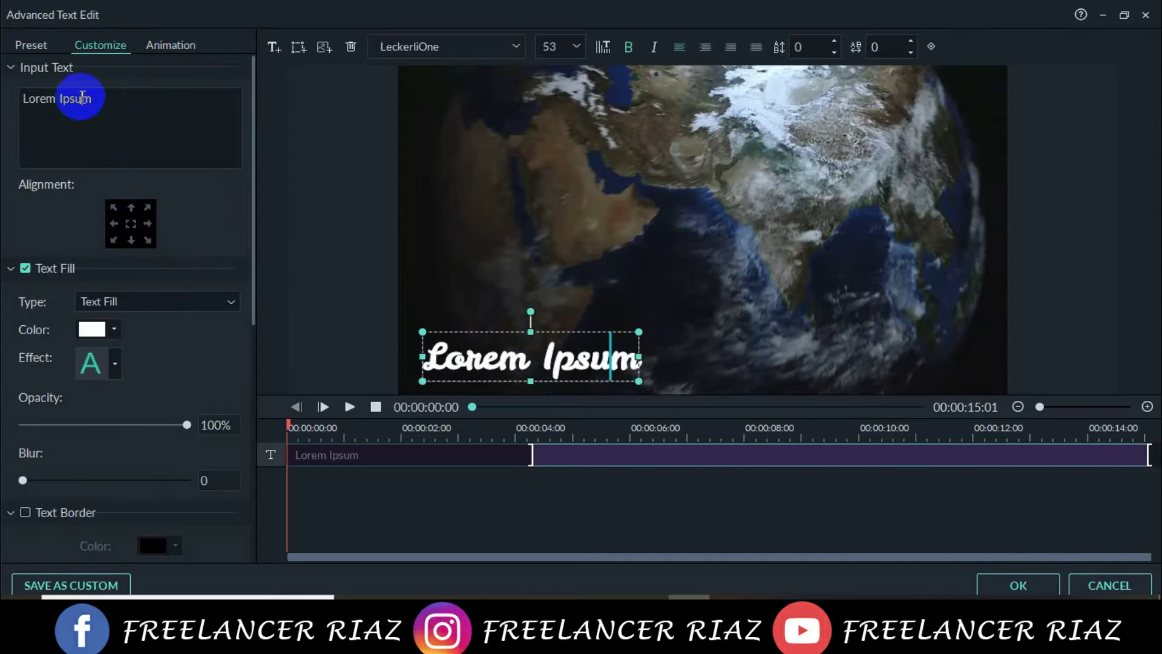
{"action": "left_click_drag", "start_coordinate": [99, 97], "coordinate": [27, 99]}
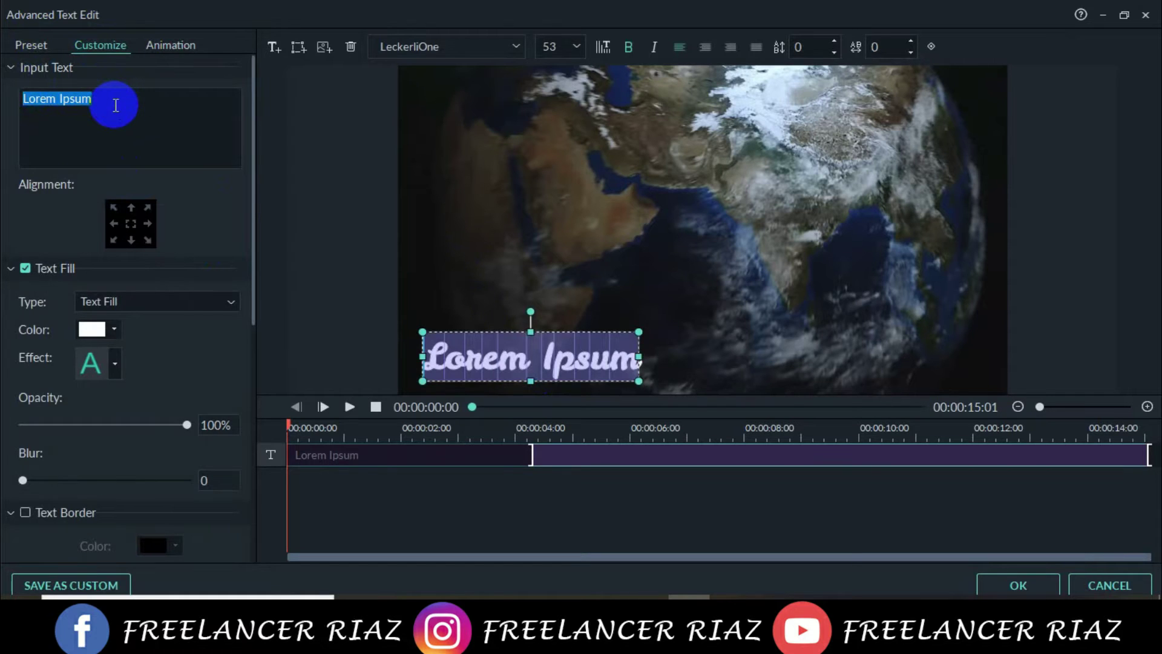
{"action": "key", "text": "BackSpace"}
{"action": "type", "text": "F"}
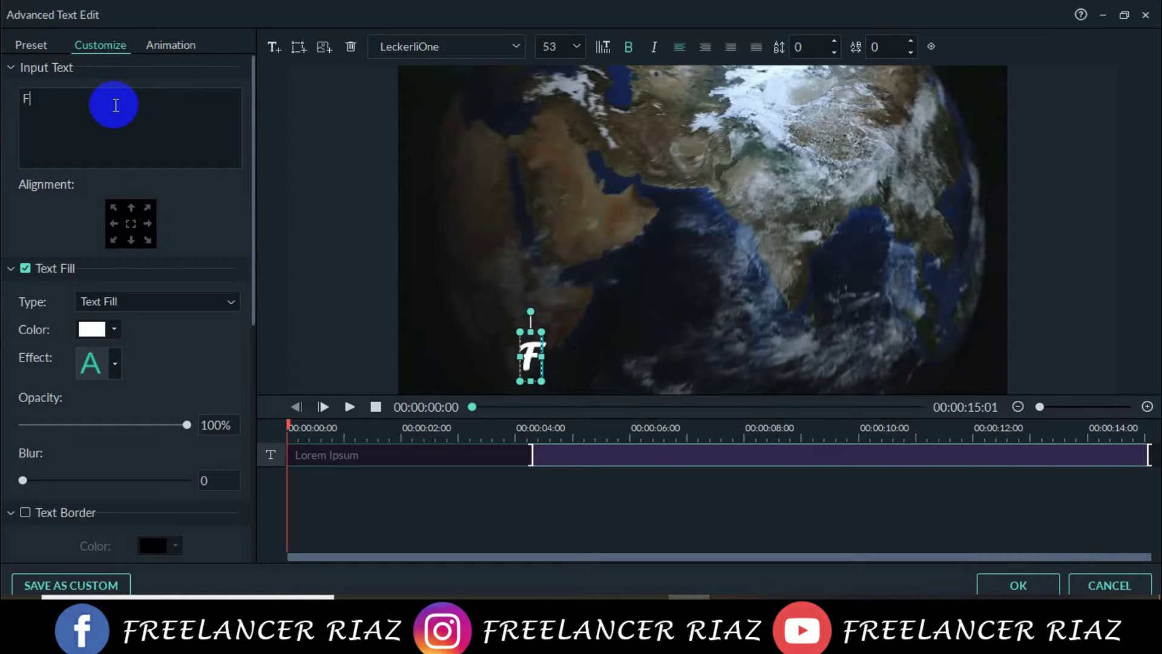
{"action": "type", "text": "reelan"}
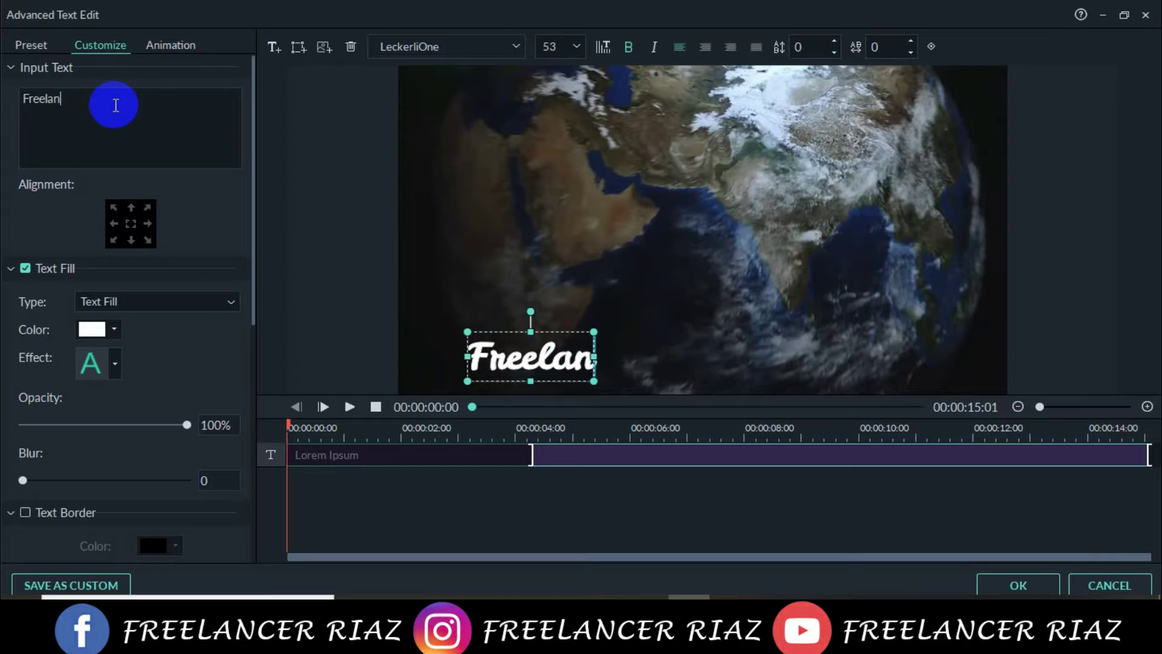
{"action": "type", "text": "ce"}
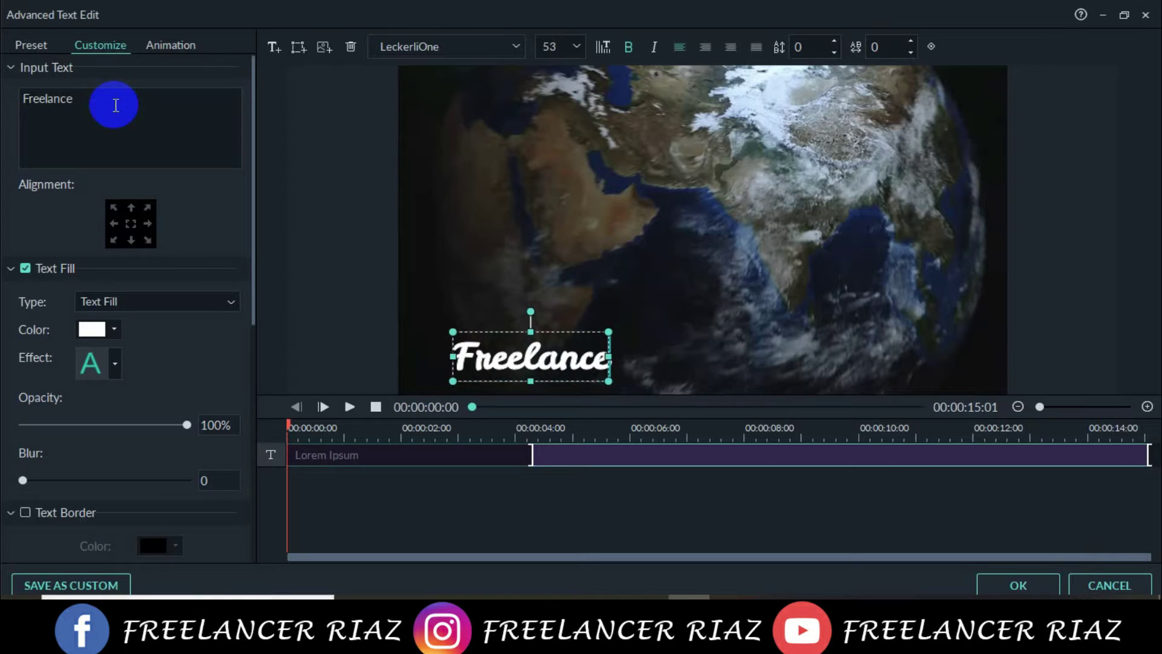
{"action": "type", "text": "r Riaz"}
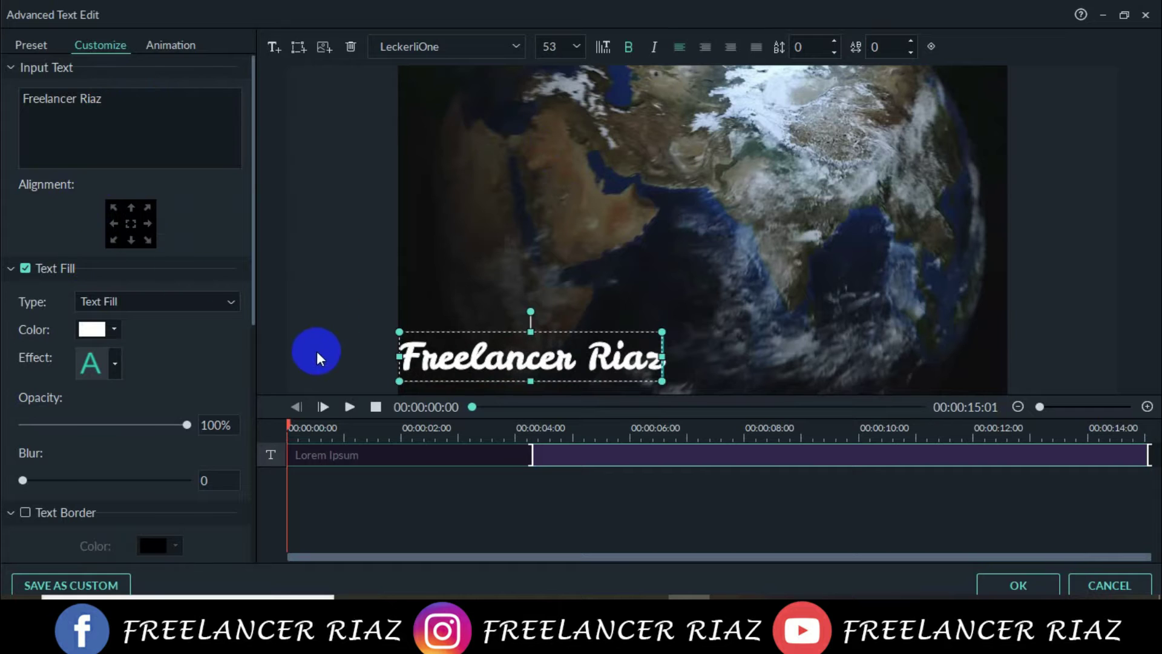
Preview the title up to 7 seconds and align its text to the right edge of the frame, vertically centred
{"action": "left_click", "coordinate": [346, 406]}
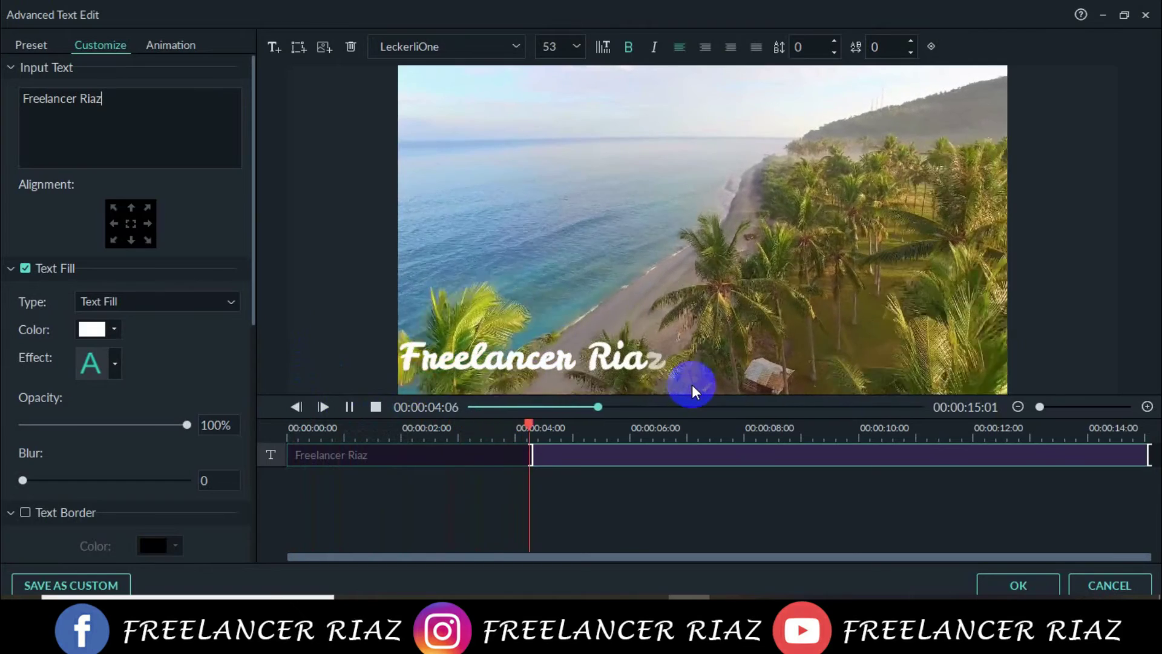
{"action": "left_click", "coordinate": [349, 407]}
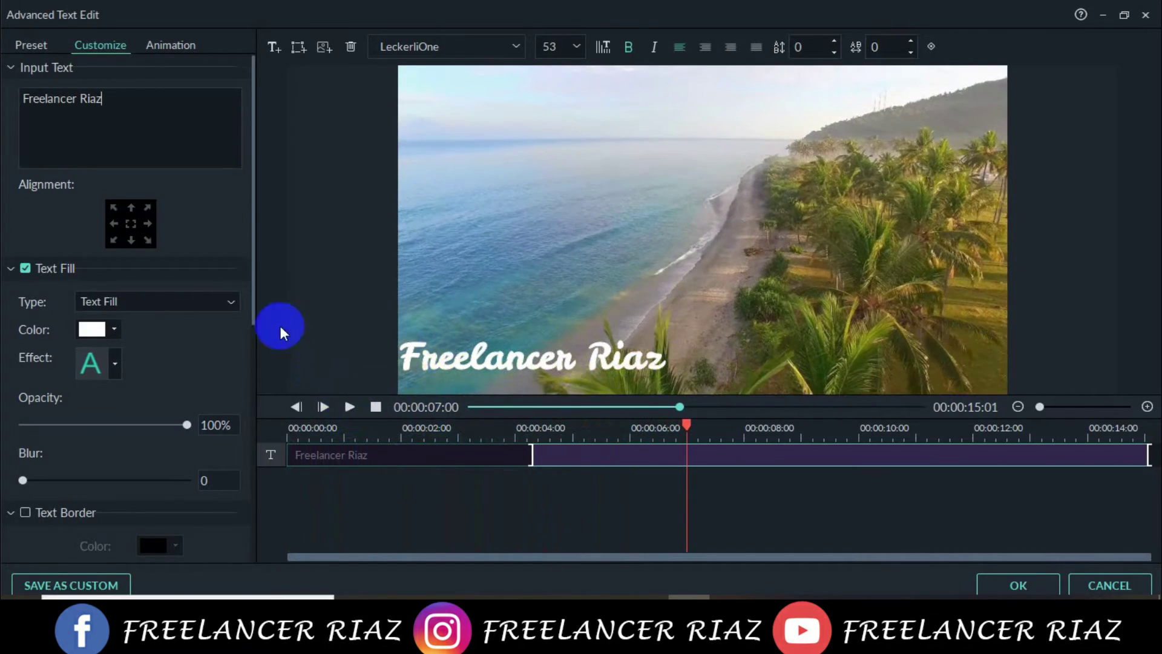
{"action": "left_click", "coordinate": [148, 223]}
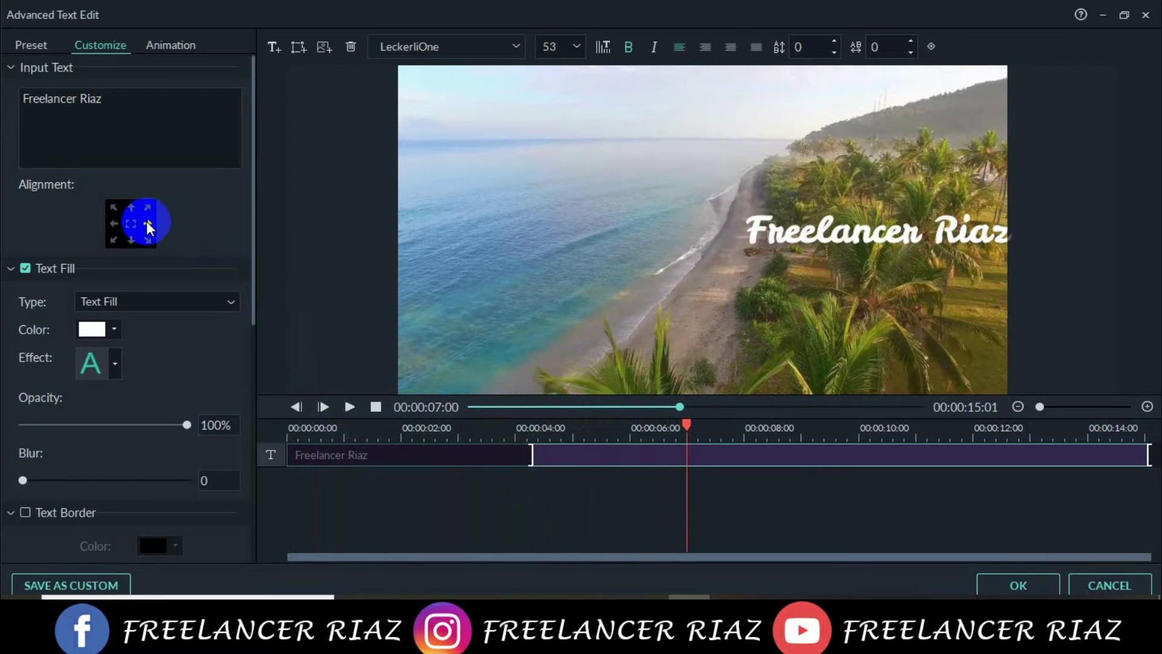
Try the middle-left and bottom-right alignments for the title text, then align it to the frame's bottom-left corner
{"action": "left_click", "coordinate": [113, 224]}
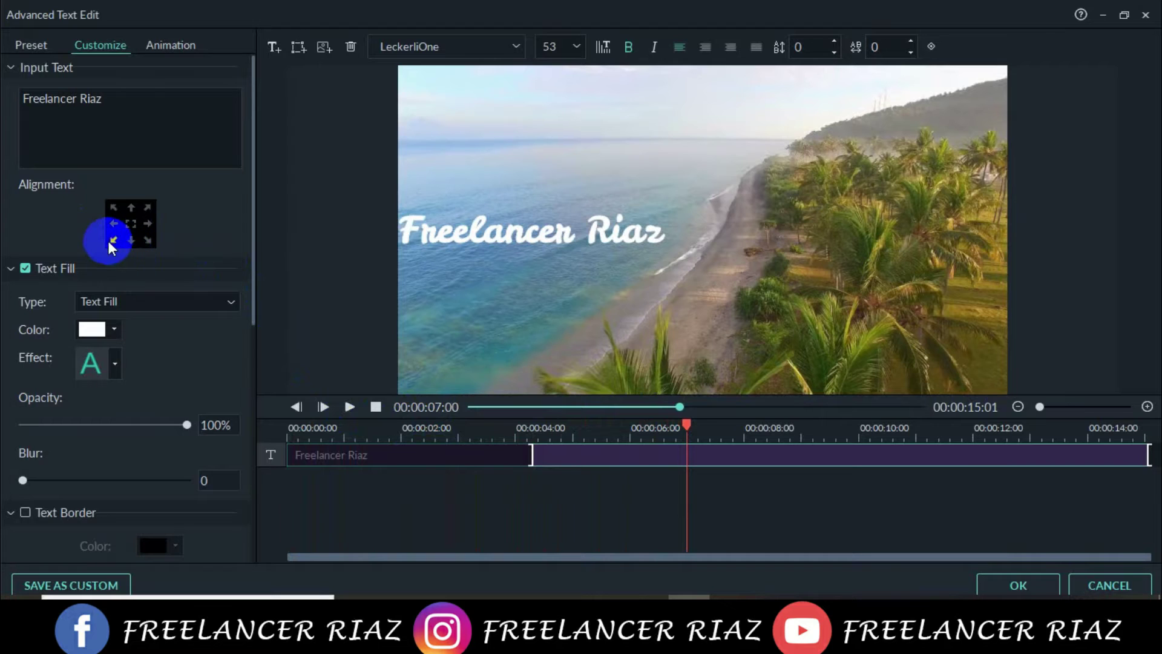
{"action": "left_click", "coordinate": [112, 241]}
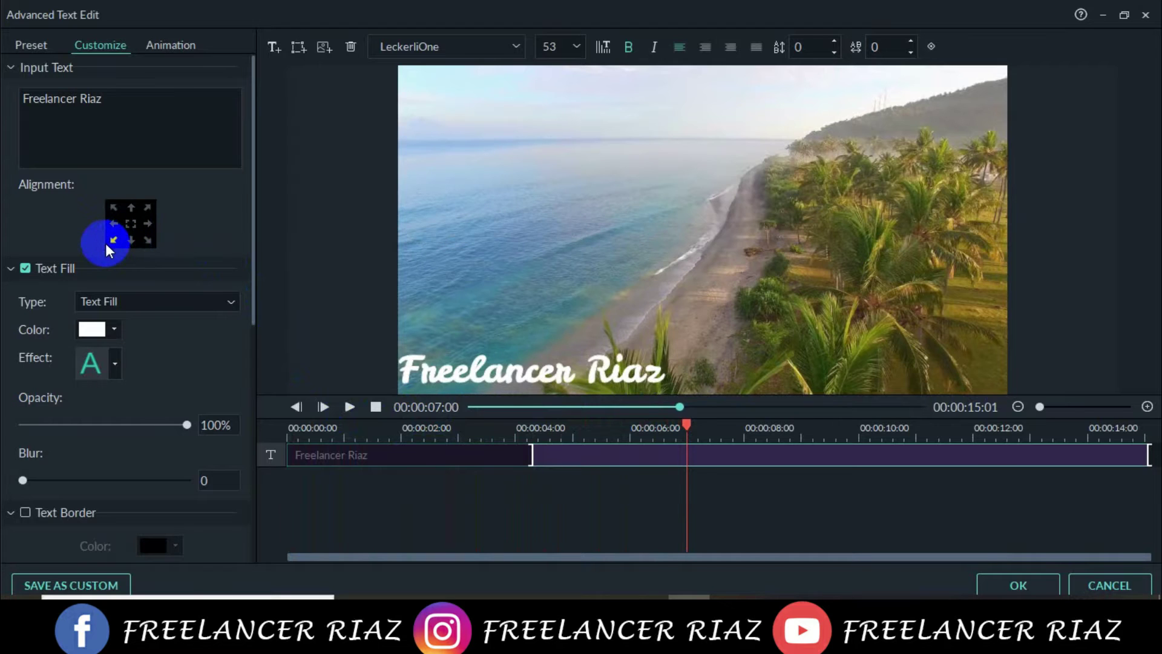
{"action": "left_click", "coordinate": [149, 244]}
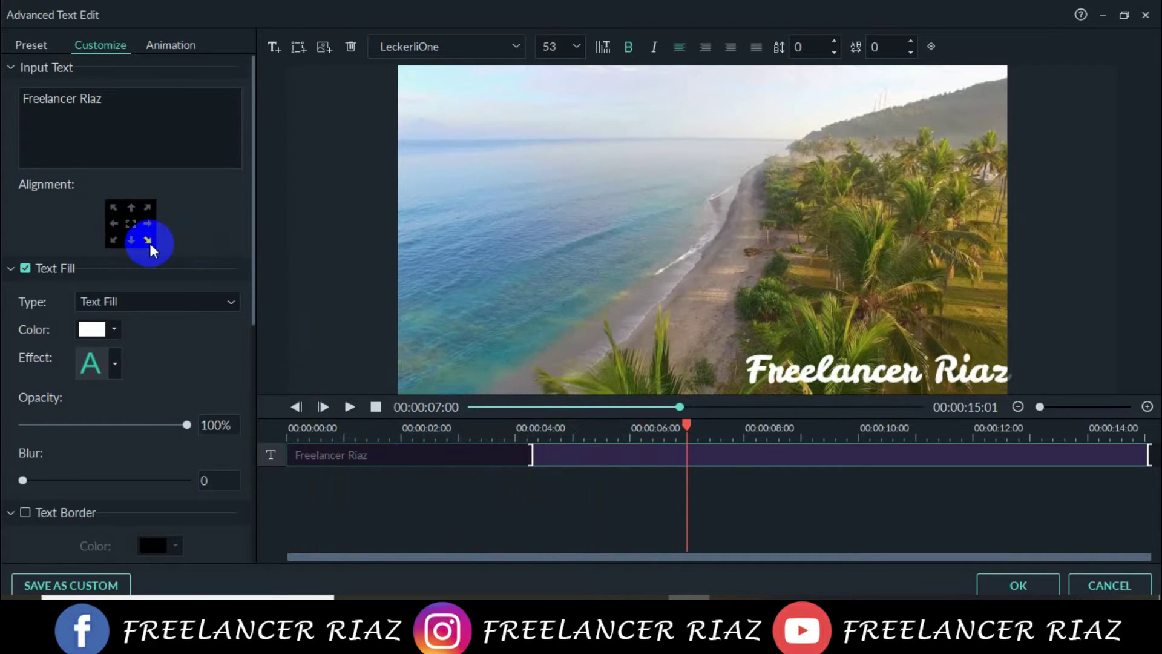
{"action": "left_click", "coordinate": [110, 241]}
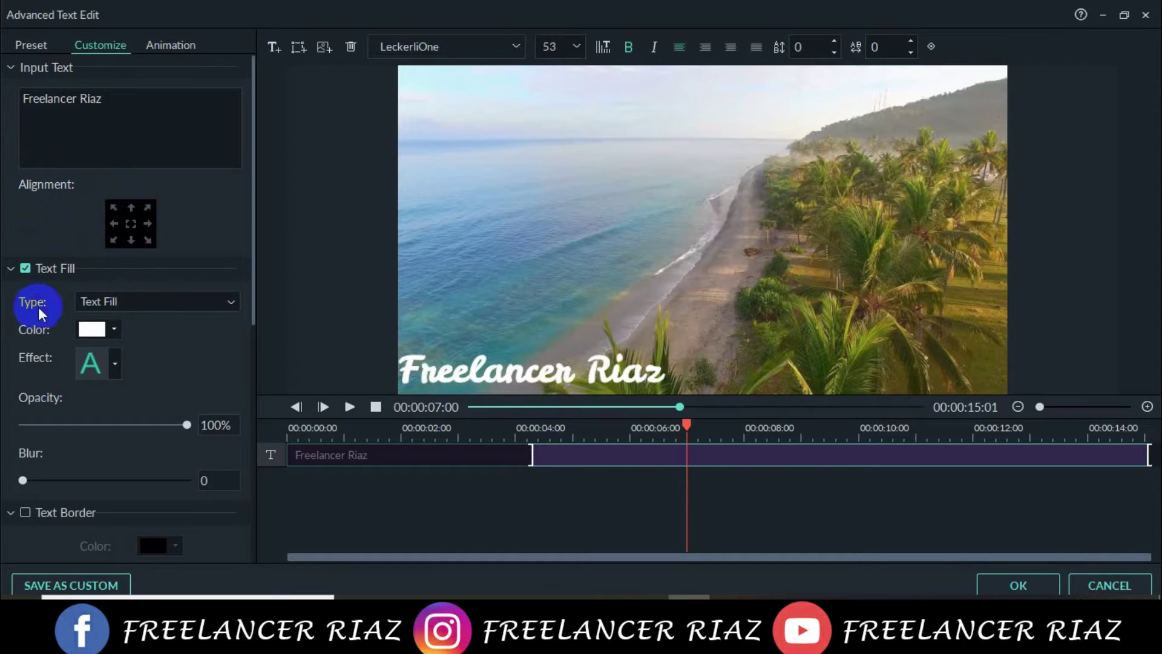
Turn the title's text fill off and back on, leaving the fill type as Text Fill
{"action": "left_click", "coordinate": [148, 300]}
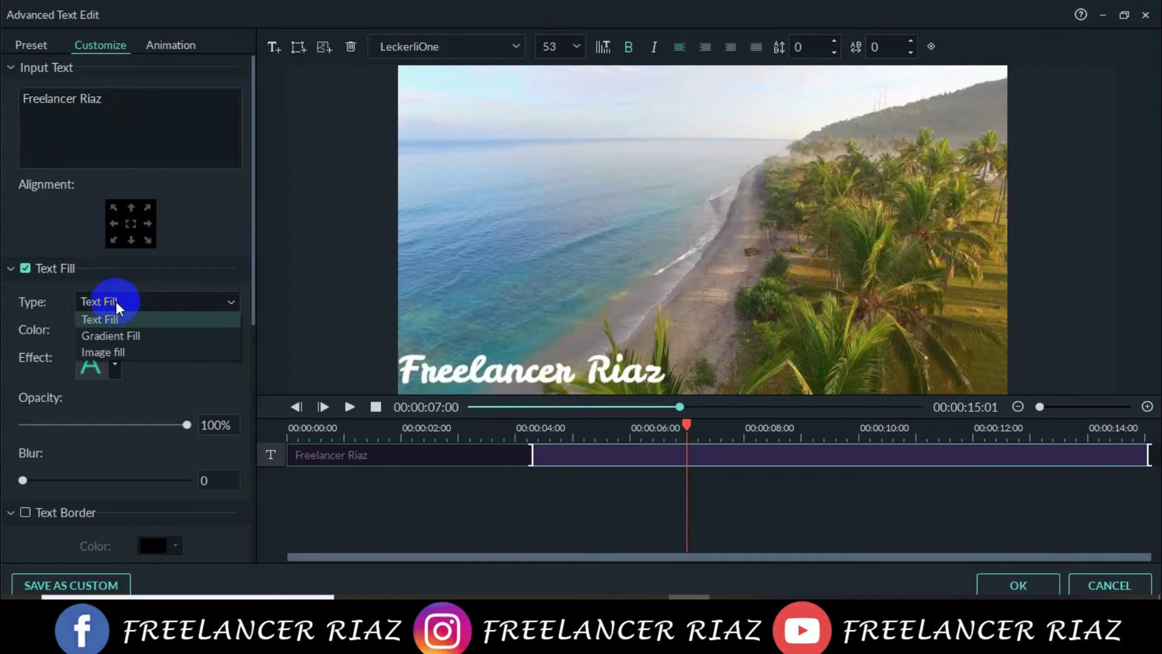
{"action": "left_click", "coordinate": [30, 303]}
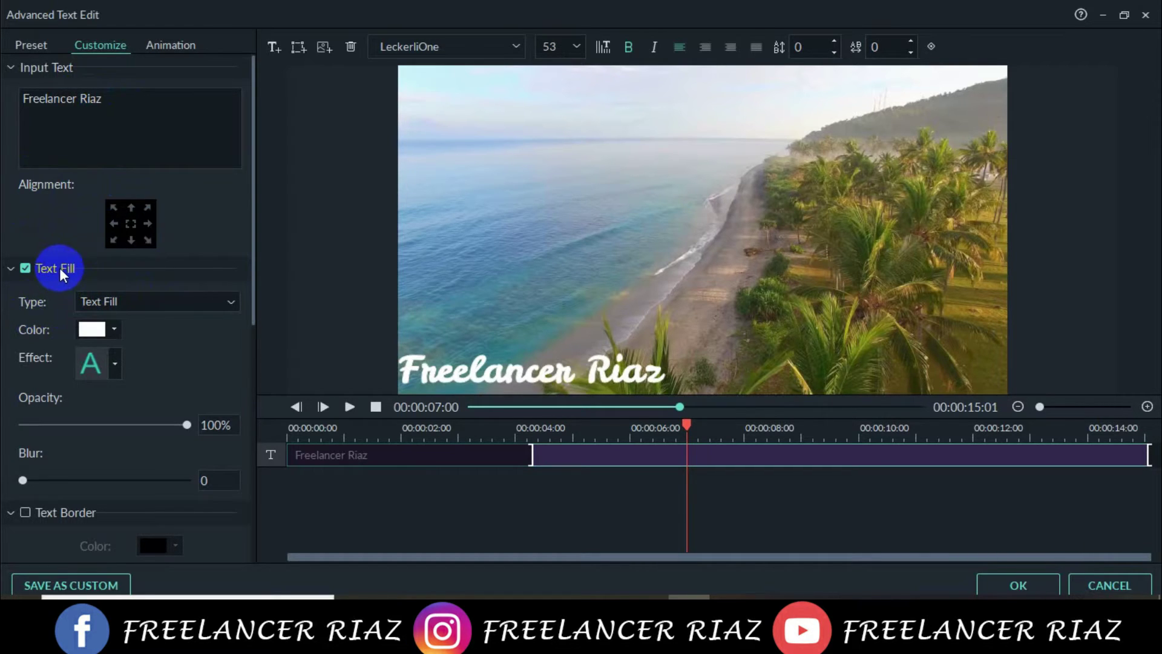
{"action": "left_click", "coordinate": [24, 267]}
{"action": "left_click", "coordinate": [23, 267]}
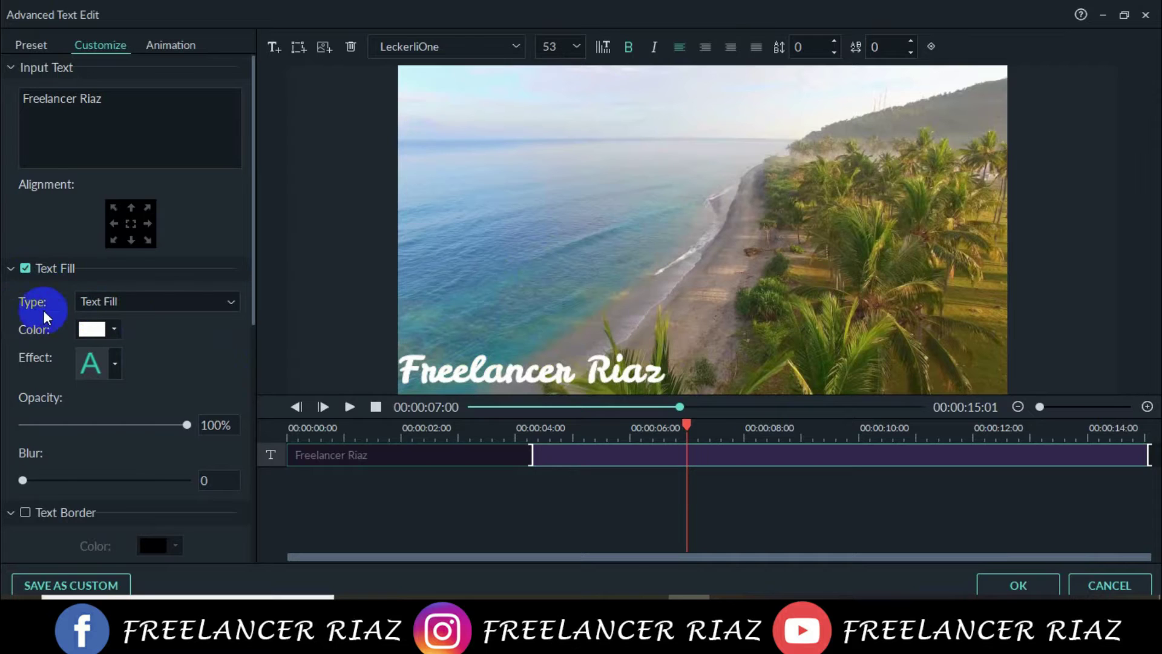
Try the Gradient Fill and Image fill types on the title text, returning to Text Fill
{"action": "left_click", "coordinate": [137, 303]}
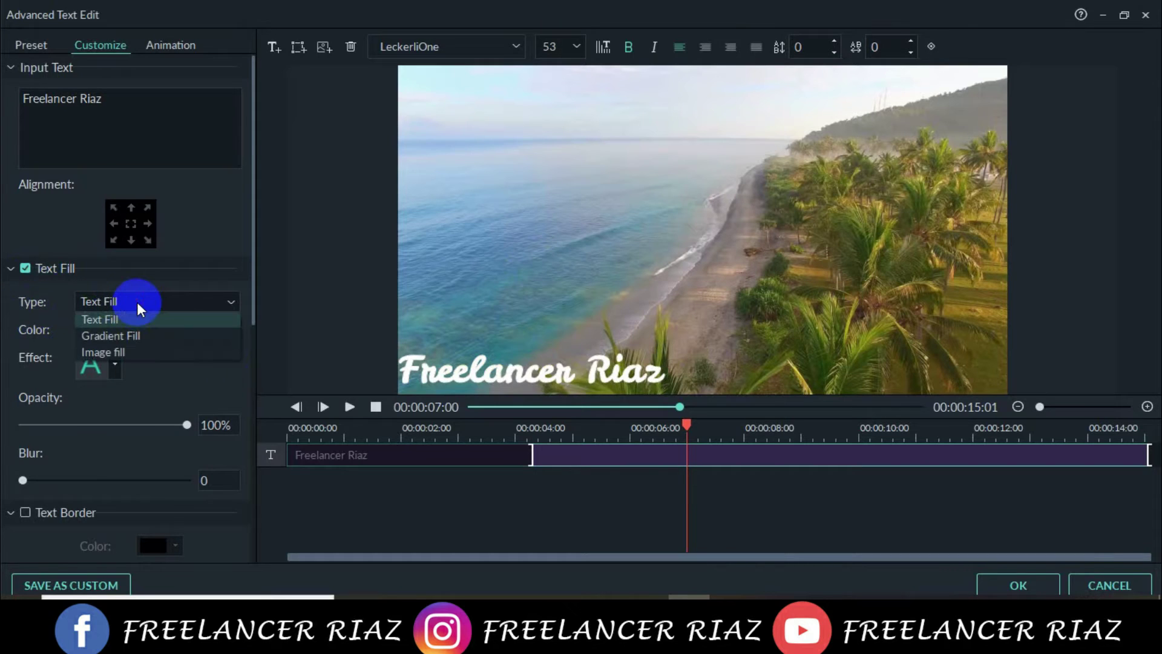
{"action": "left_click", "coordinate": [132, 339]}
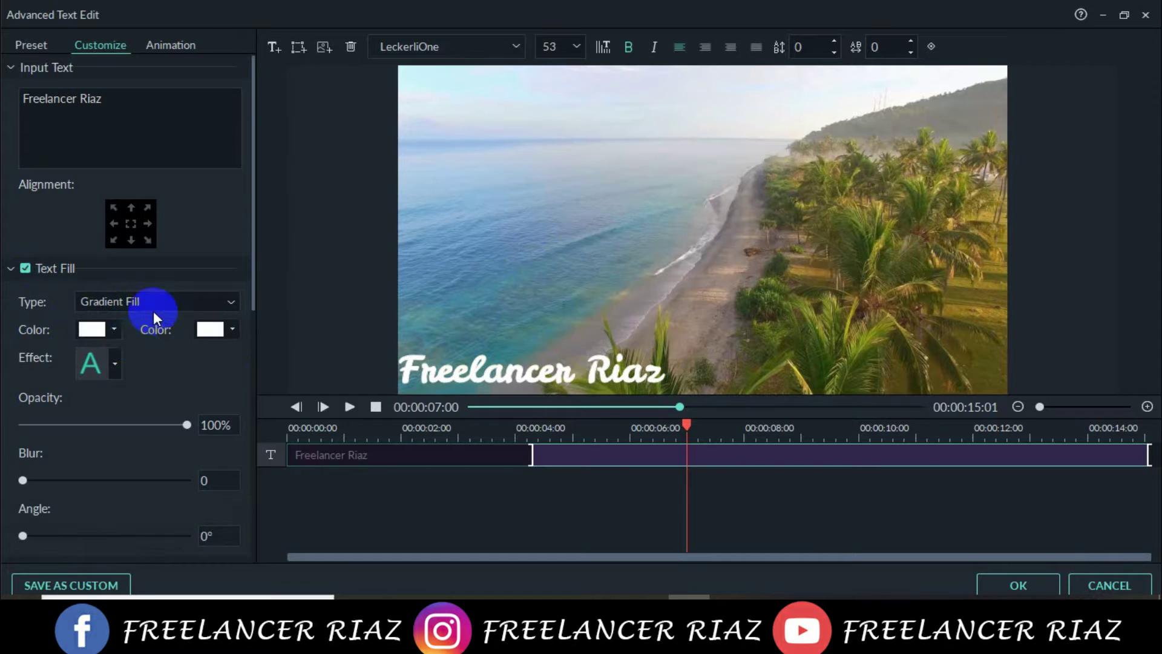
{"action": "left_click", "coordinate": [160, 297]}
{"action": "left_click", "coordinate": [120, 354]}
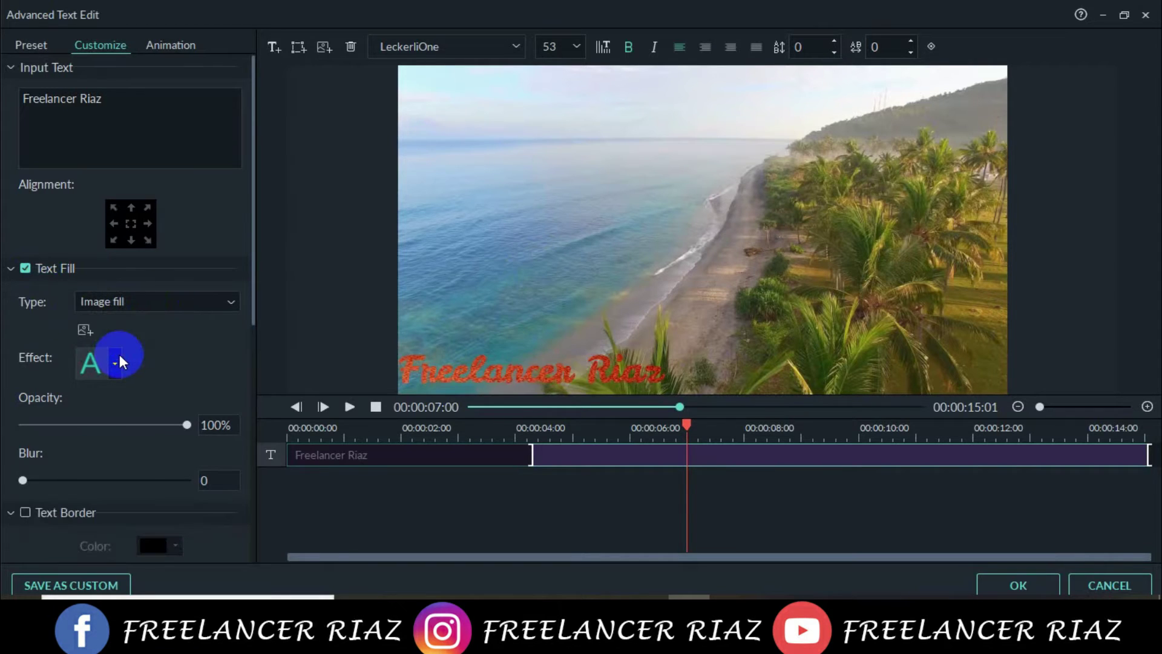
{"action": "left_click", "coordinate": [133, 301]}
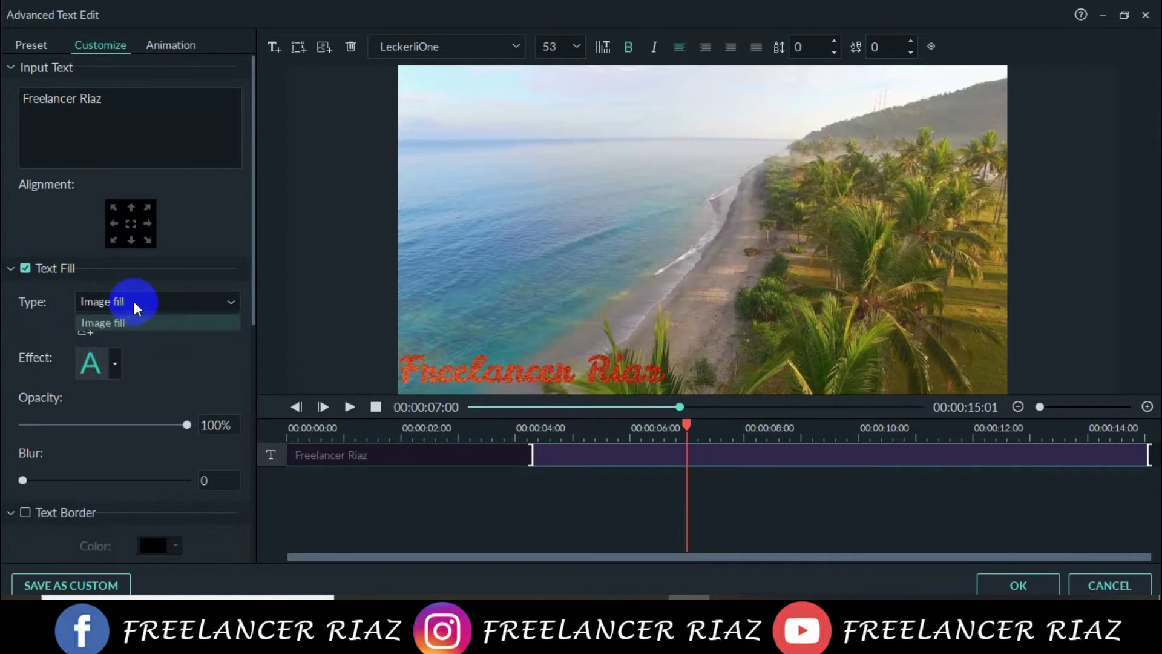
{"action": "left_click", "coordinate": [122, 319]}
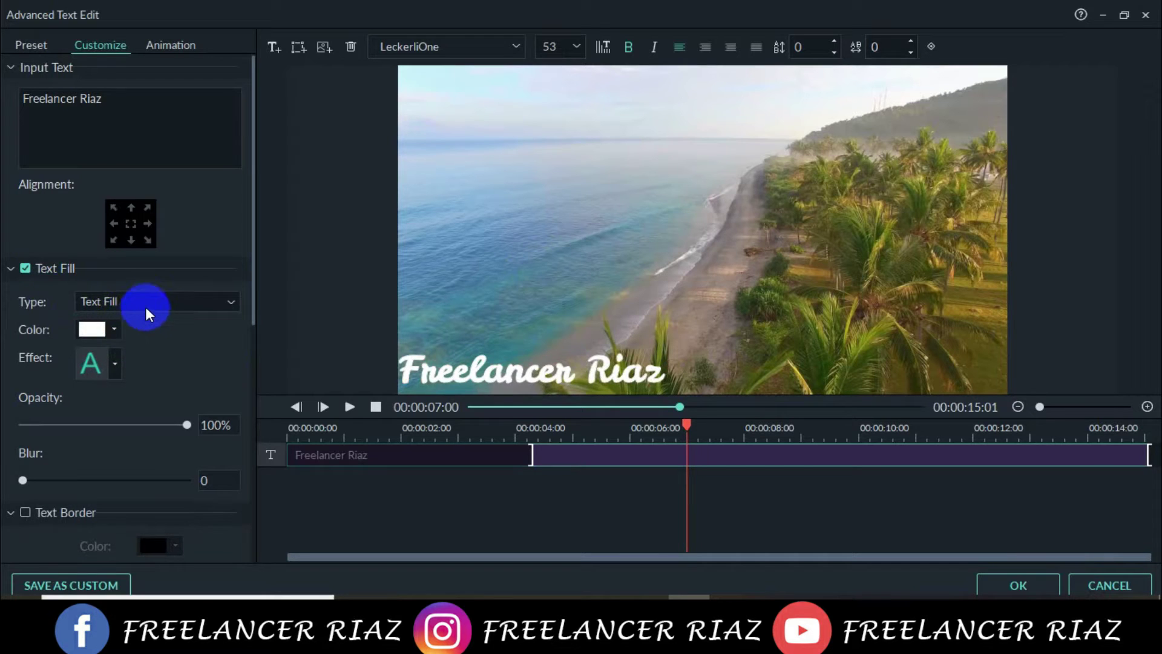
Try several fill colours for the title text and set it to the basic red #ff0000 from the custom colour picker
{"action": "scroll", "coordinate": [251, 271], "scroll_direction": "down", "scroll_amount": 4}
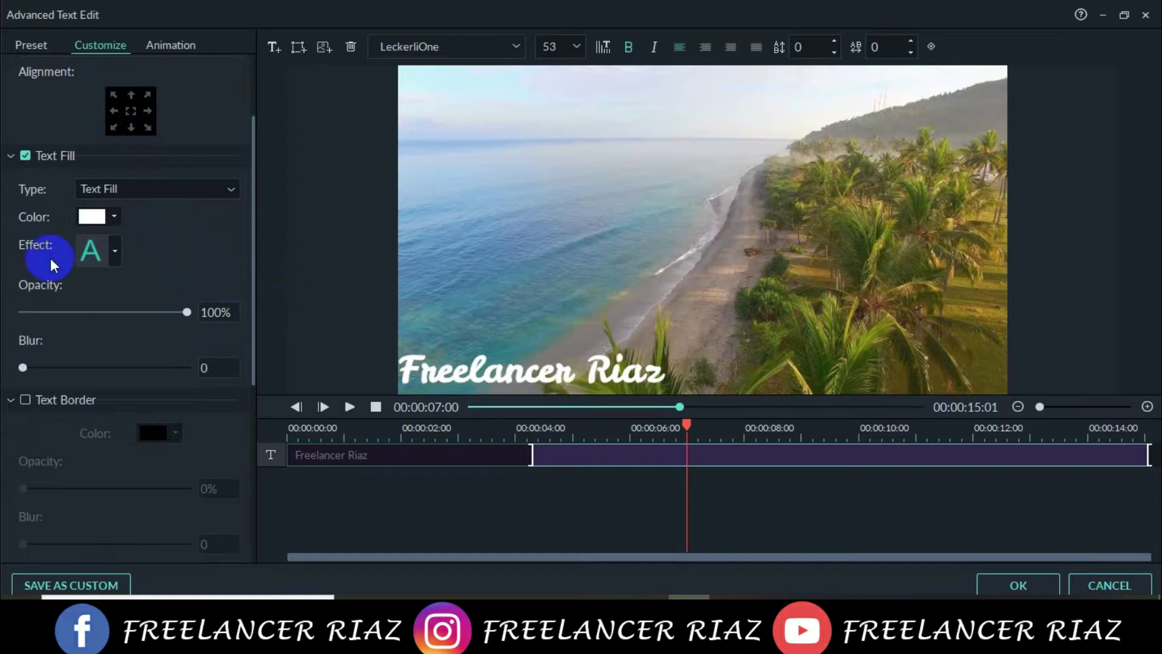
{"action": "left_click", "coordinate": [97, 216]}
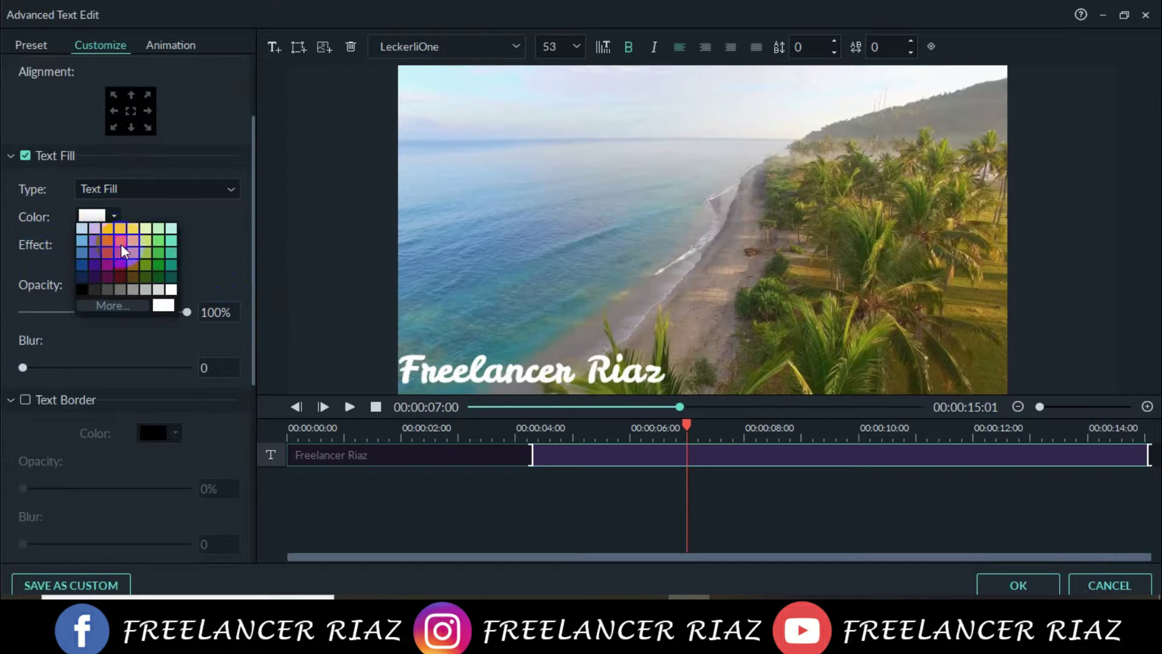
{"action": "left_click", "coordinate": [133, 249]}
{"action": "left_click", "coordinate": [115, 218]}
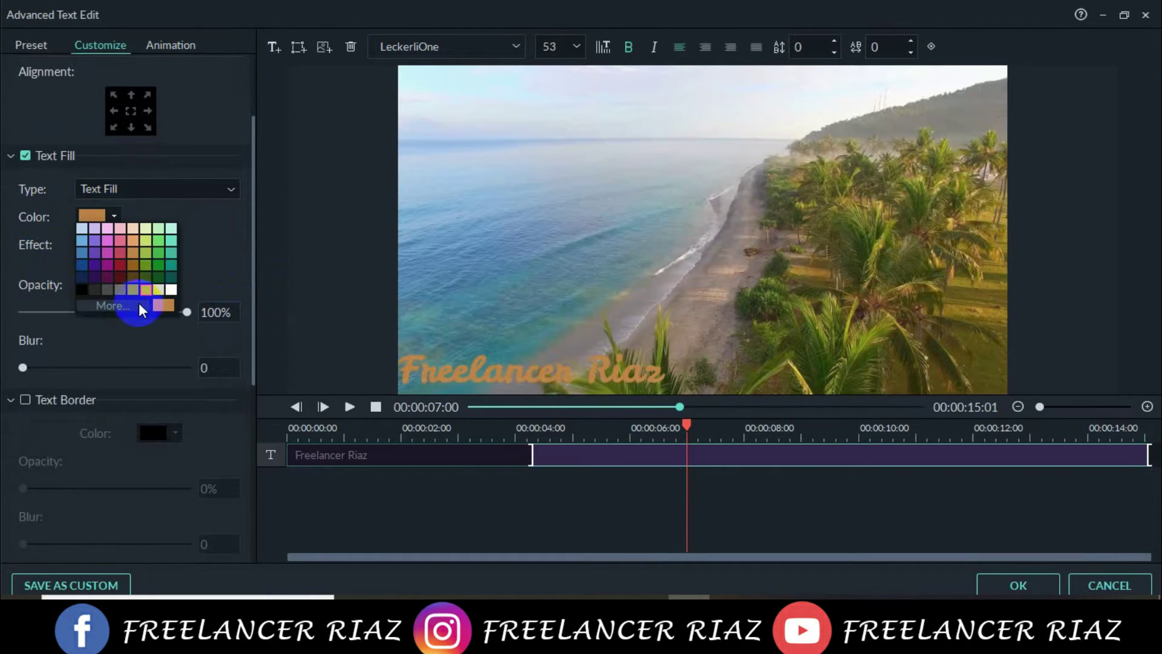
{"action": "left_click", "coordinate": [123, 311]}
{"action": "left_click", "coordinate": [405, 230]}
{"action": "left_click", "coordinate": [618, 223]}
{"action": "left_click_drag", "start_coordinate": [617, 224], "coordinate": [687, 194]}
{"action": "left_click", "coordinate": [656, 182]}
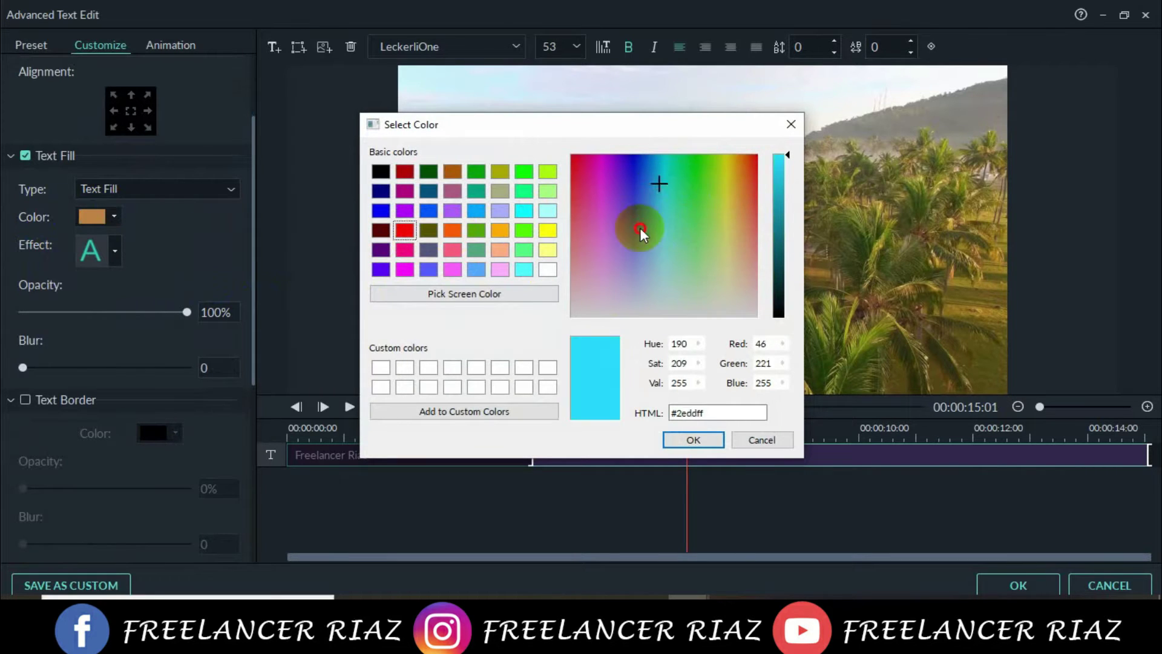
{"action": "left_click", "coordinate": [666, 236]}
{"action": "left_click", "coordinate": [405, 230]}
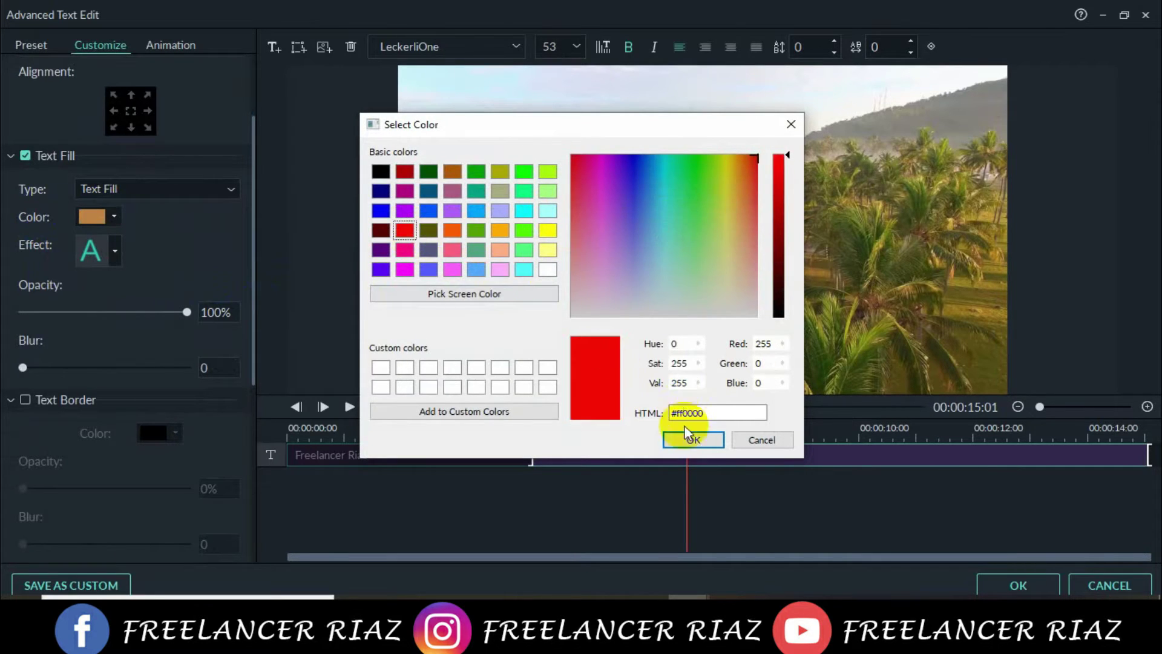
{"action": "left_click", "coordinate": [693, 440]}
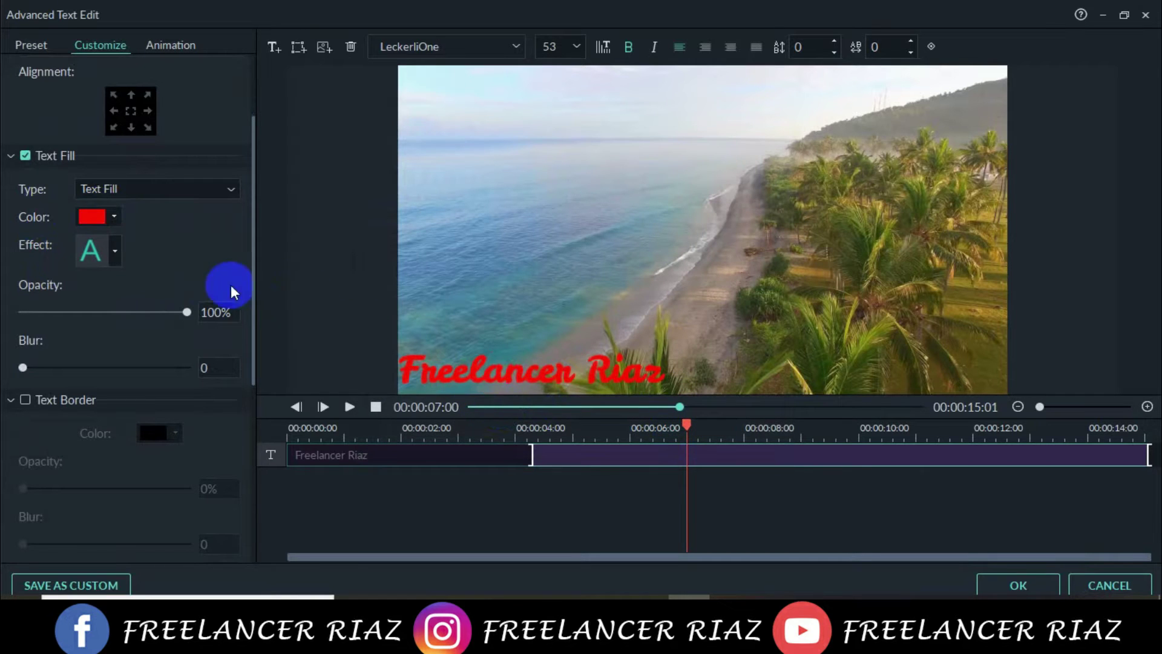
Try different fill effects, apply the first effect of the second row, and set the blur to 12 with 100% opacity
{"action": "left_click", "coordinate": [115, 251]}
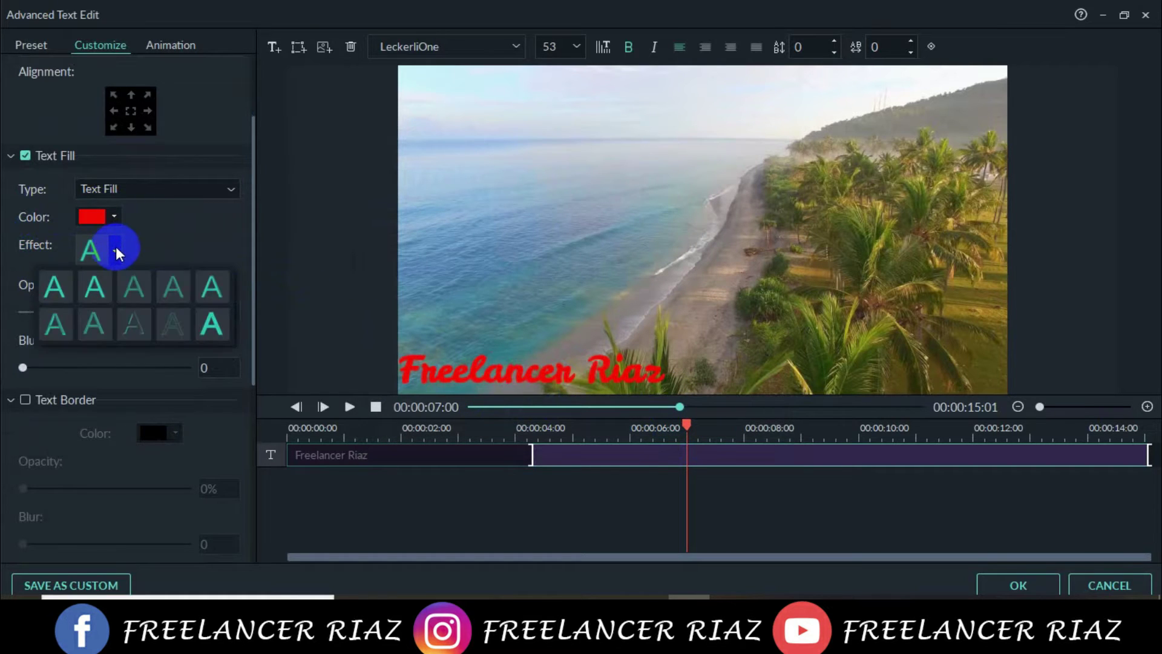
{"action": "left_click", "coordinate": [181, 331]}
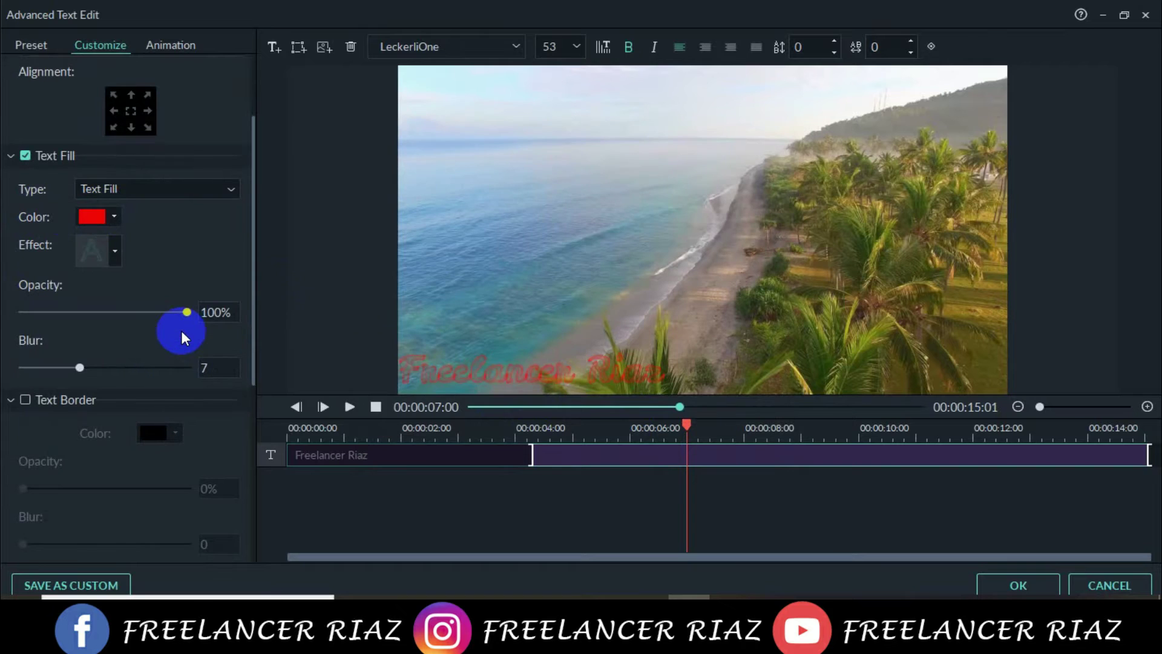
{"action": "left_click", "coordinate": [115, 251]}
{"action": "left_click", "coordinate": [95, 282]}
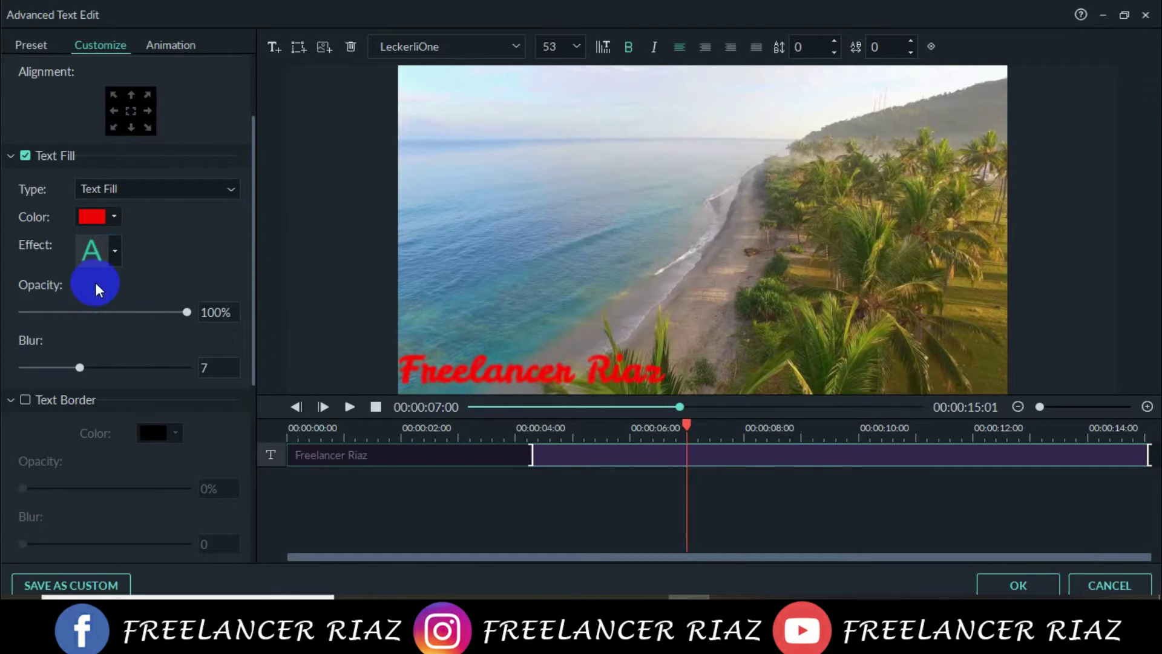
{"action": "left_click", "coordinate": [115, 250]}
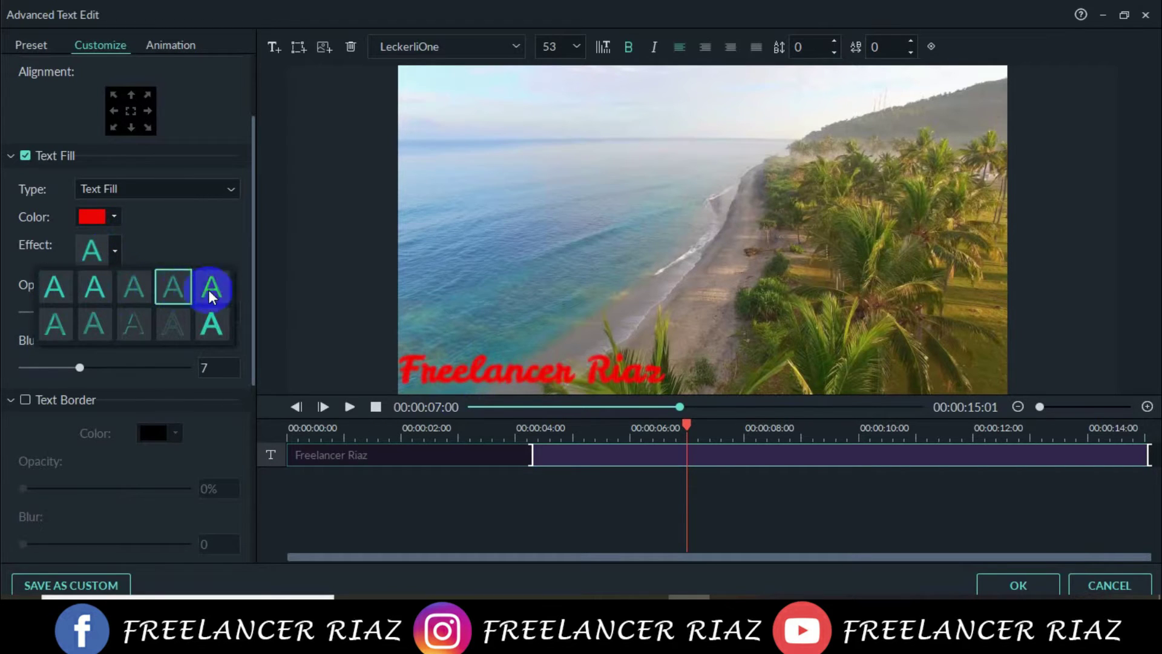
{"action": "left_click", "coordinate": [71, 323]}
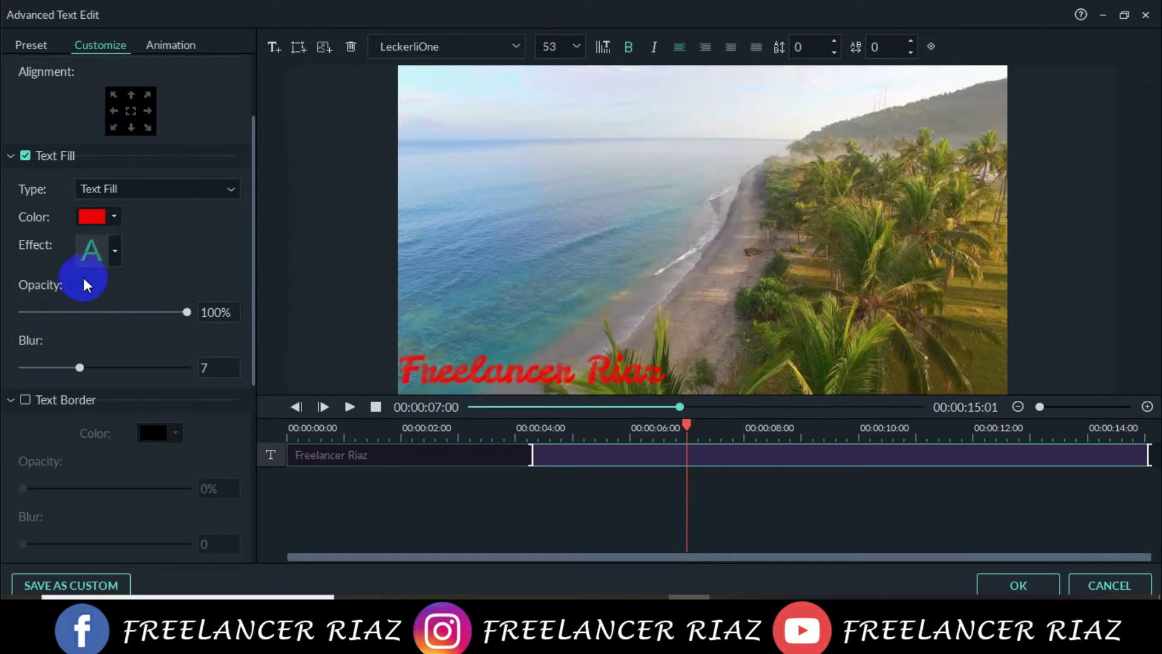
{"action": "left_click_drag", "start_coordinate": [186, 313], "coordinate": [206, 325]}
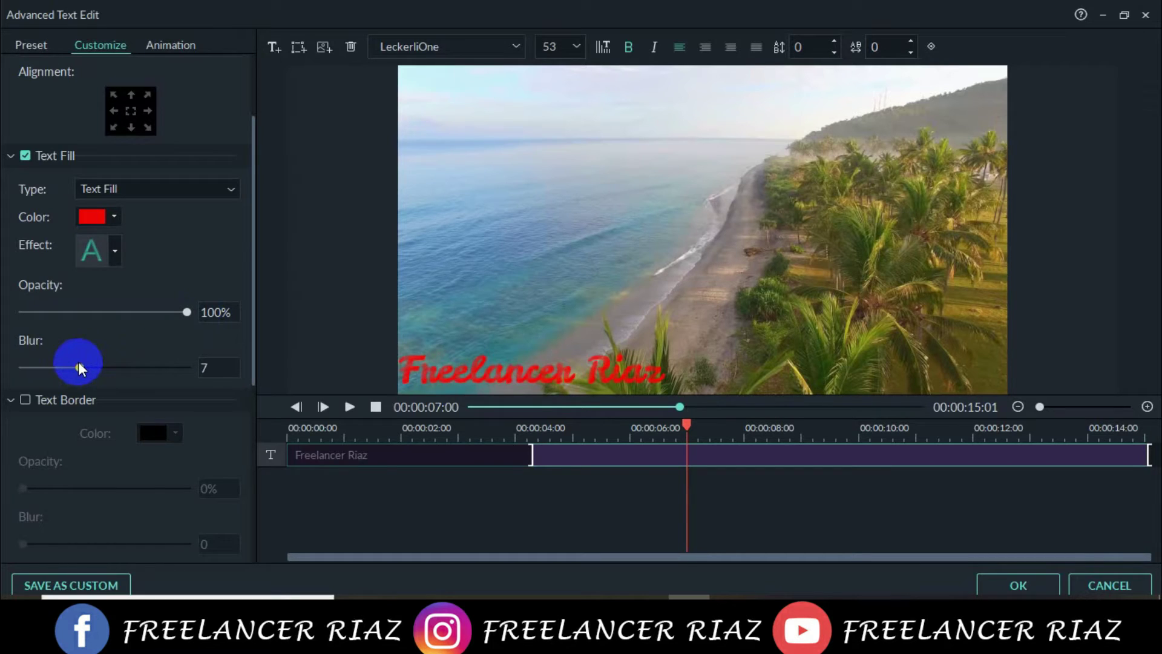
{"action": "left_click_drag", "start_coordinate": [78, 366], "coordinate": [110, 383]}
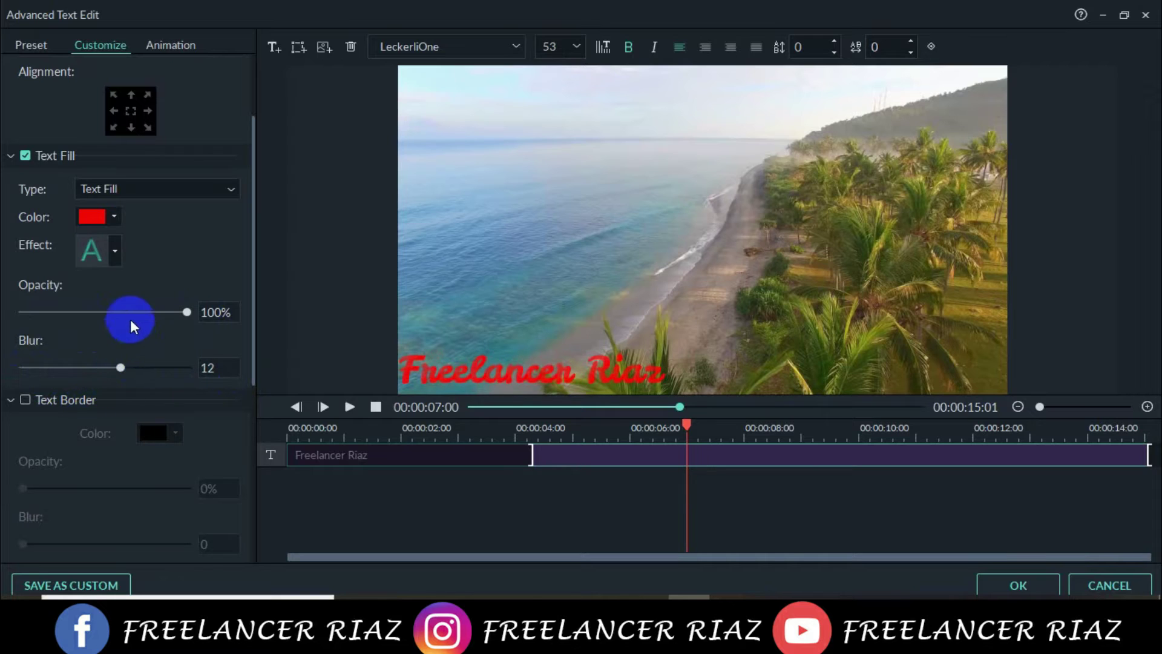
Switch the title's fill type to Gradient Fill and back to Text Fill
{"action": "left_click", "coordinate": [158, 188]}
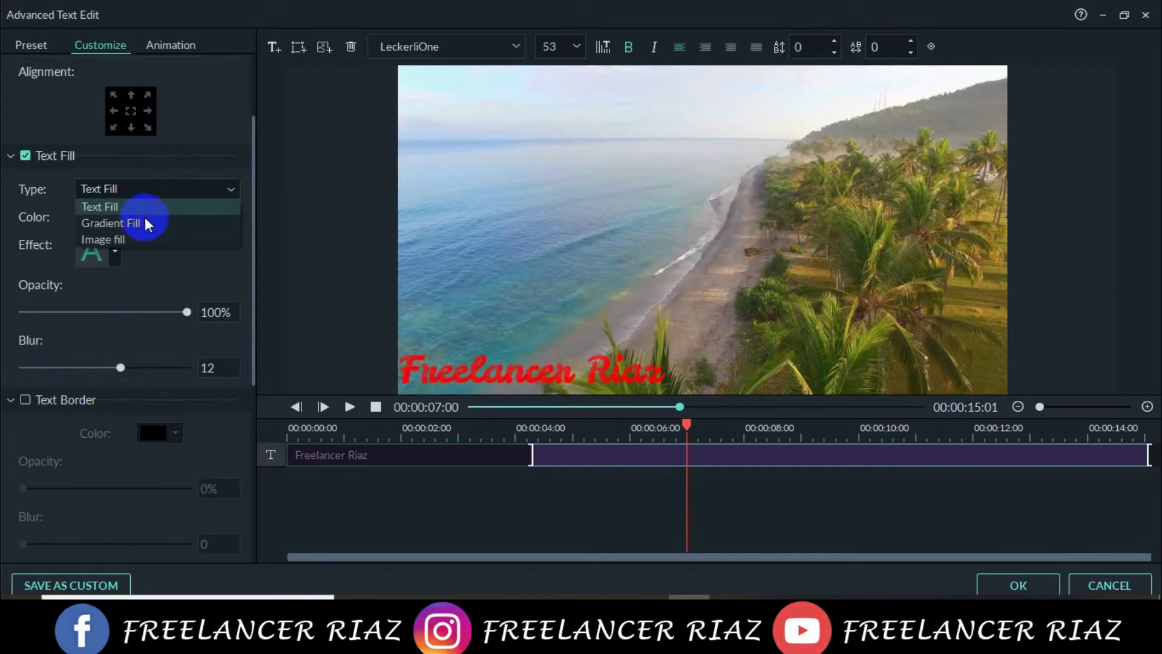
{"action": "left_click", "coordinate": [144, 218]}
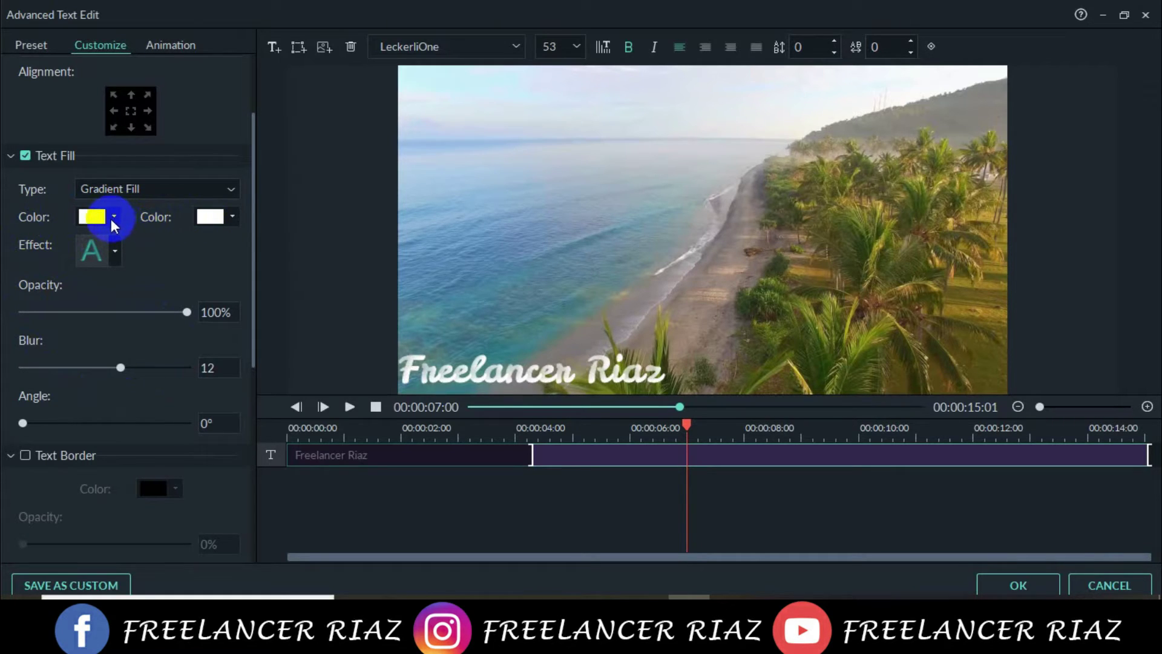
{"action": "left_click", "coordinate": [150, 189]}
{"action": "left_click", "coordinate": [133, 207]}
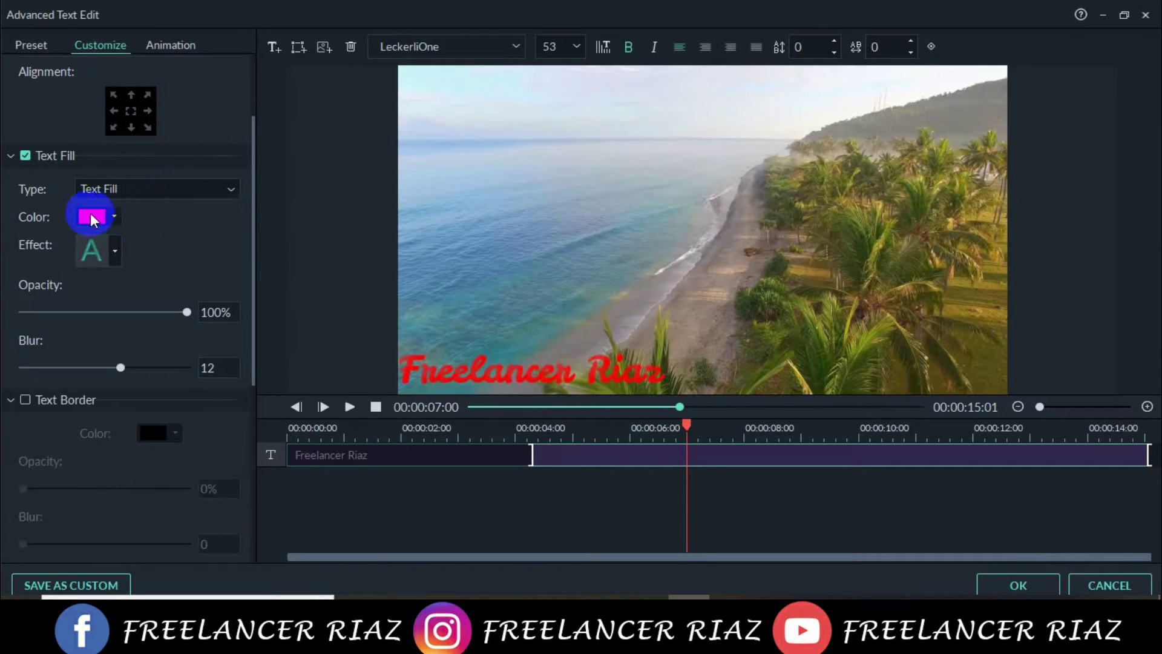
Change the title's fill type to Gradient Fill and set the first gradient colour to red #ff0000
{"action": "left_click", "coordinate": [138, 192]}
{"action": "left_click", "coordinate": [115, 220]}
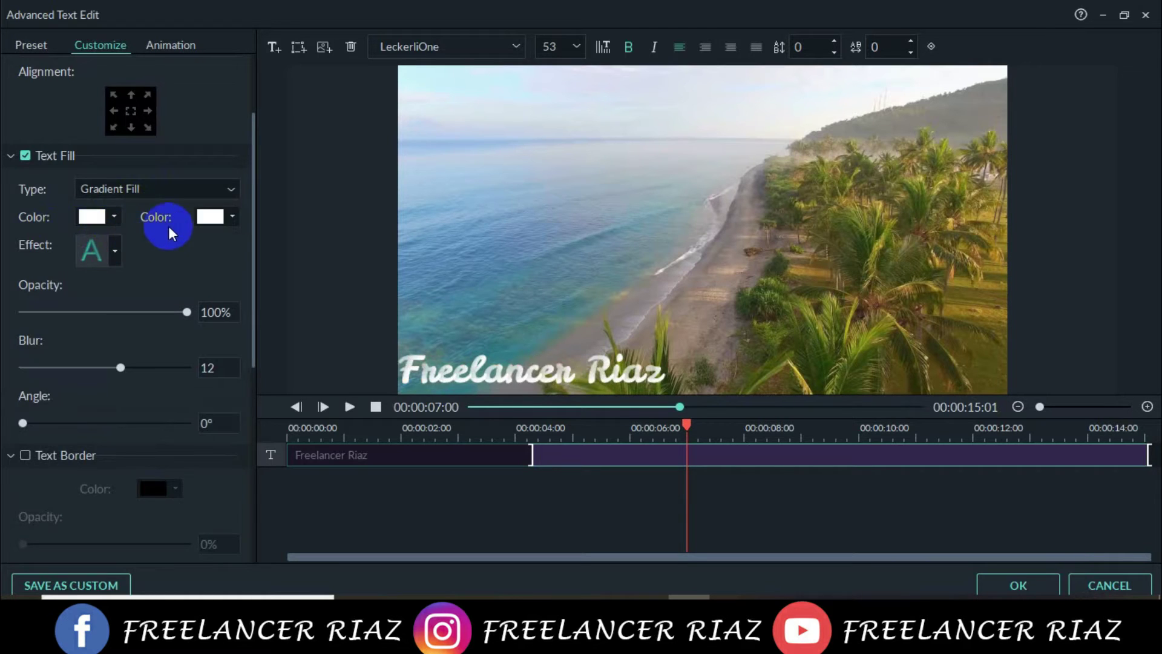
{"action": "left_click", "coordinate": [116, 219]}
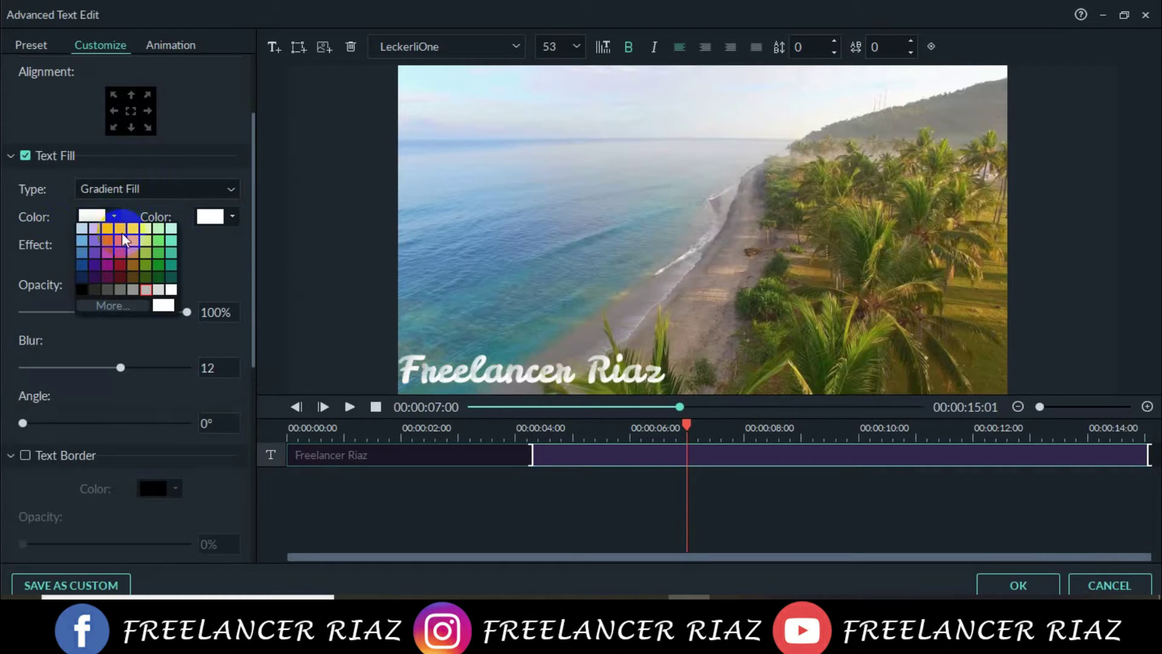
{"action": "left_click", "coordinate": [134, 305]}
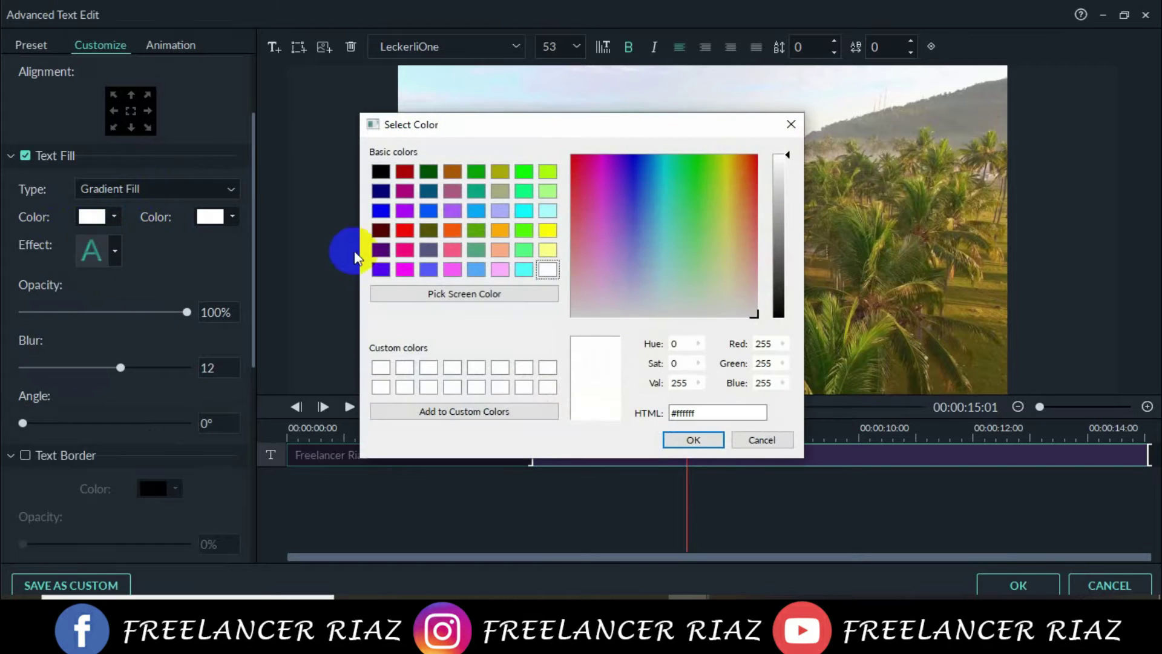
{"action": "left_click", "coordinate": [405, 231]}
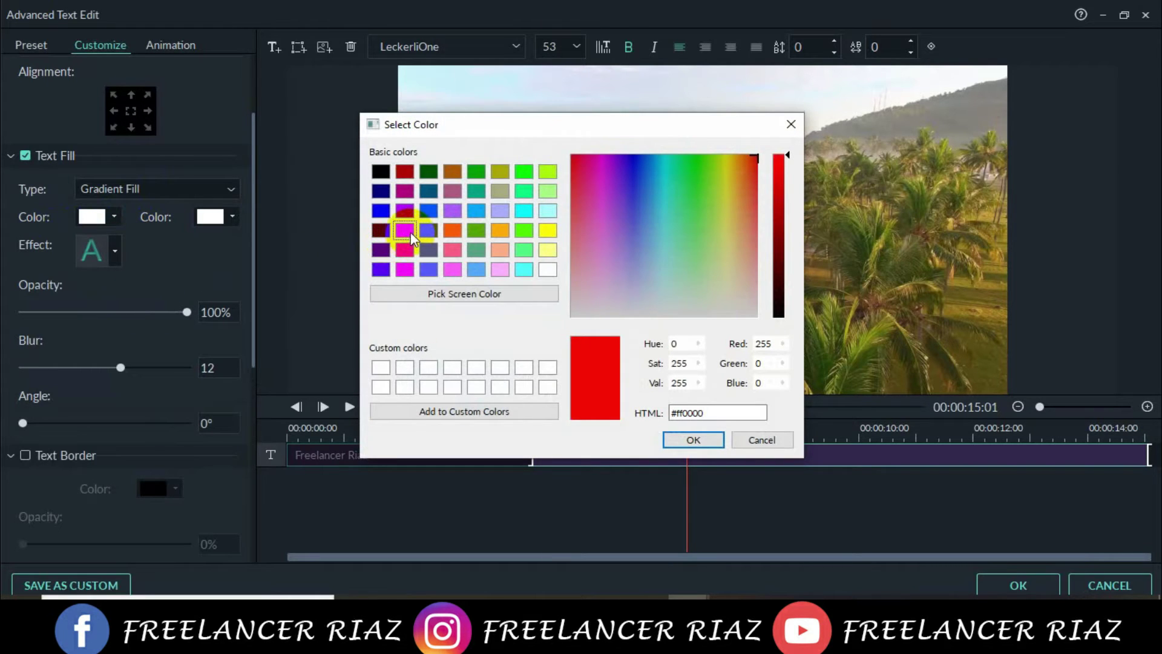
{"action": "left_click", "coordinate": [693, 442]}
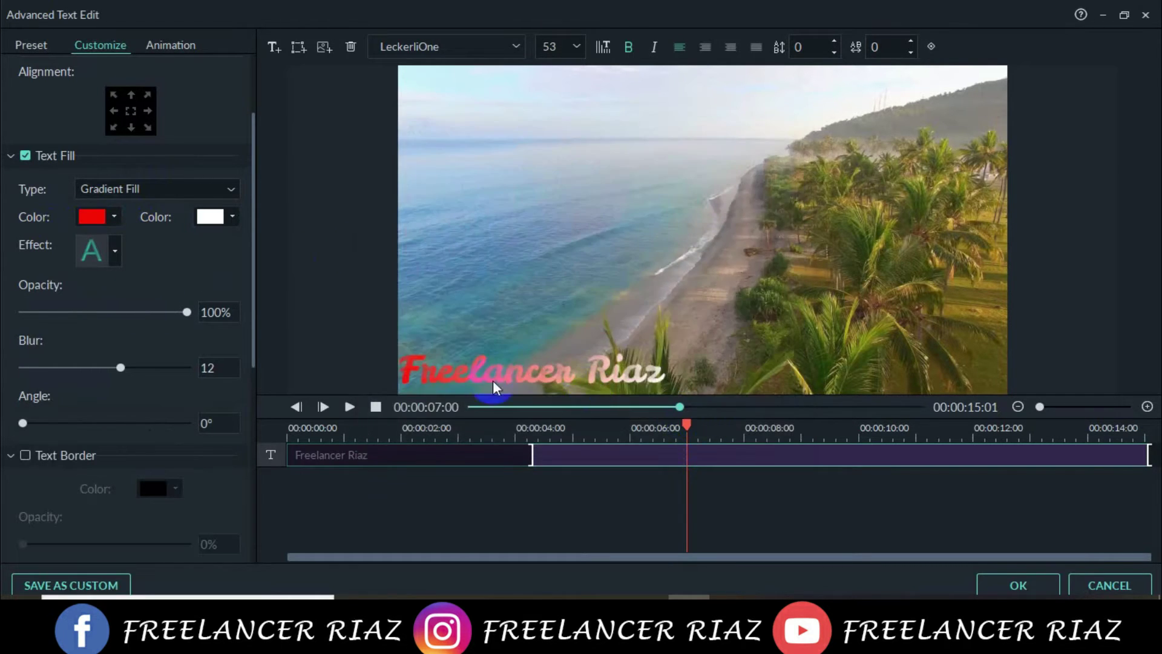
Set the second gradient colour of the title text to pink #ff007f from the custom colour picker
{"action": "left_click", "coordinate": [209, 219]}
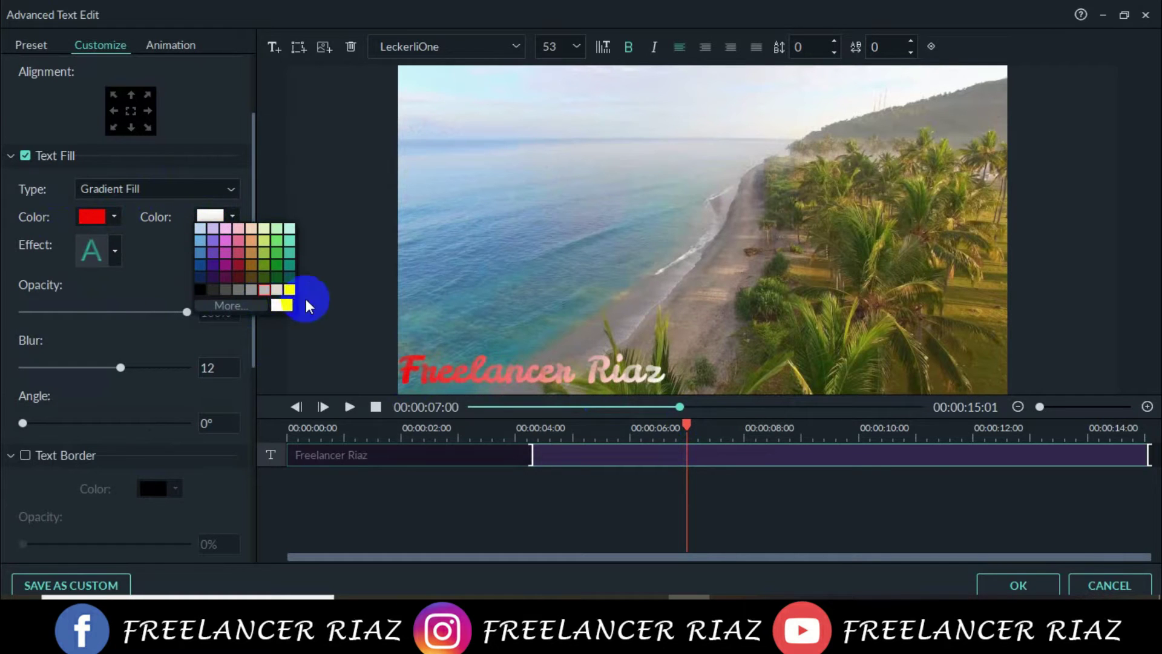
{"action": "left_click", "coordinate": [248, 305]}
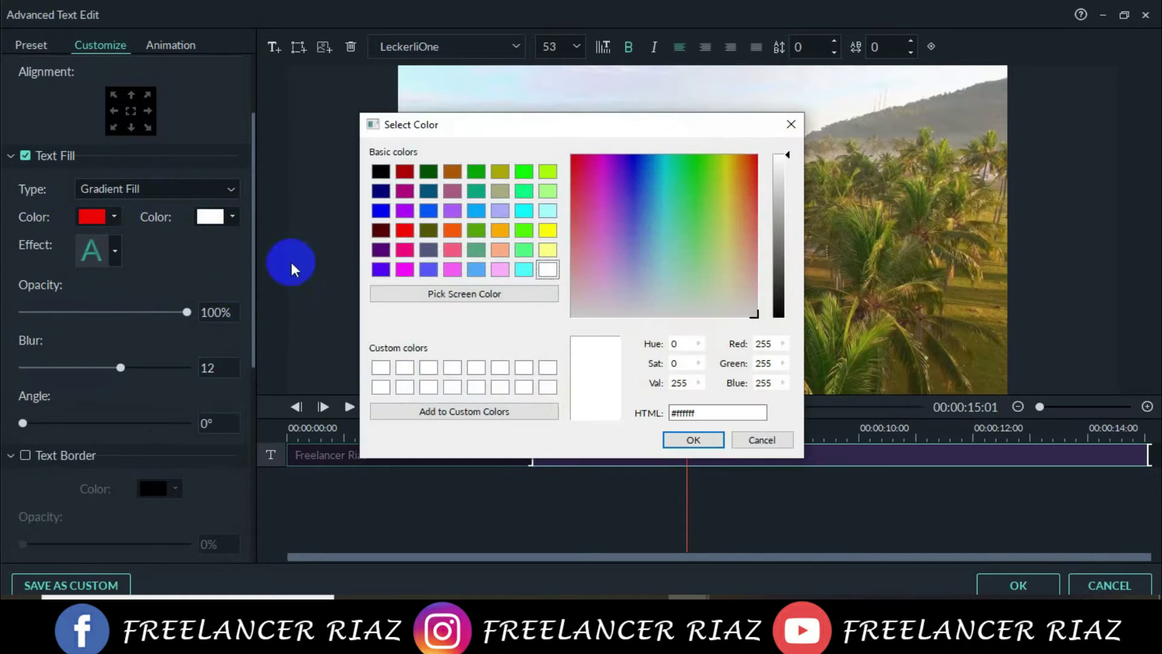
{"action": "left_click", "coordinate": [405, 250]}
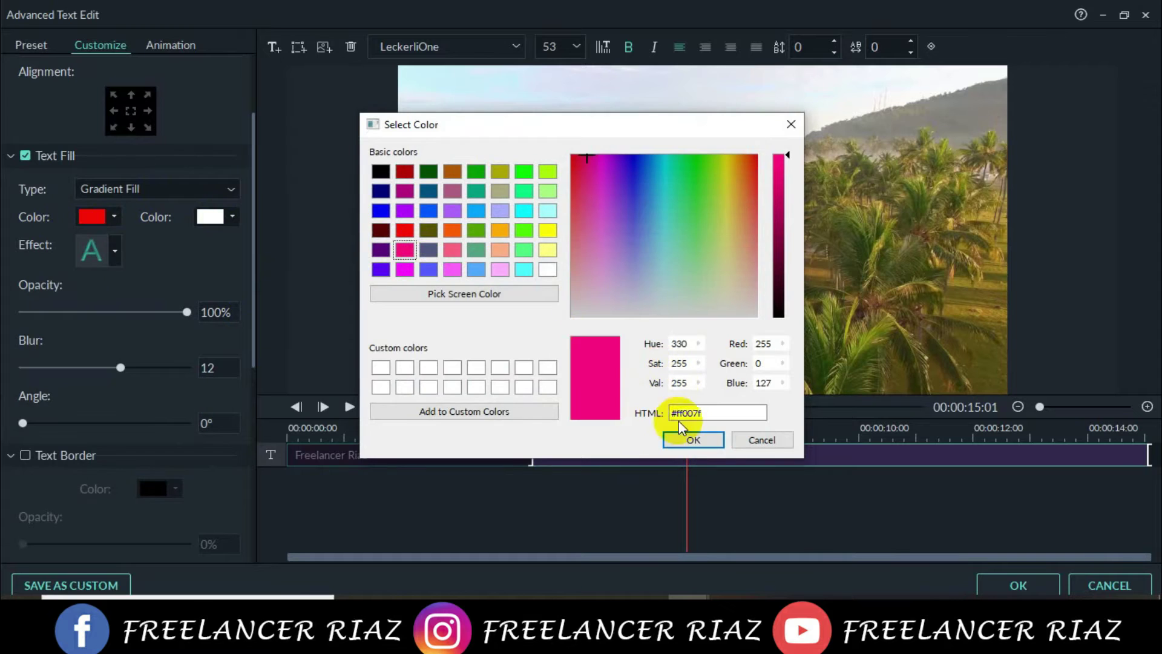
{"action": "left_click", "coordinate": [693, 440]}
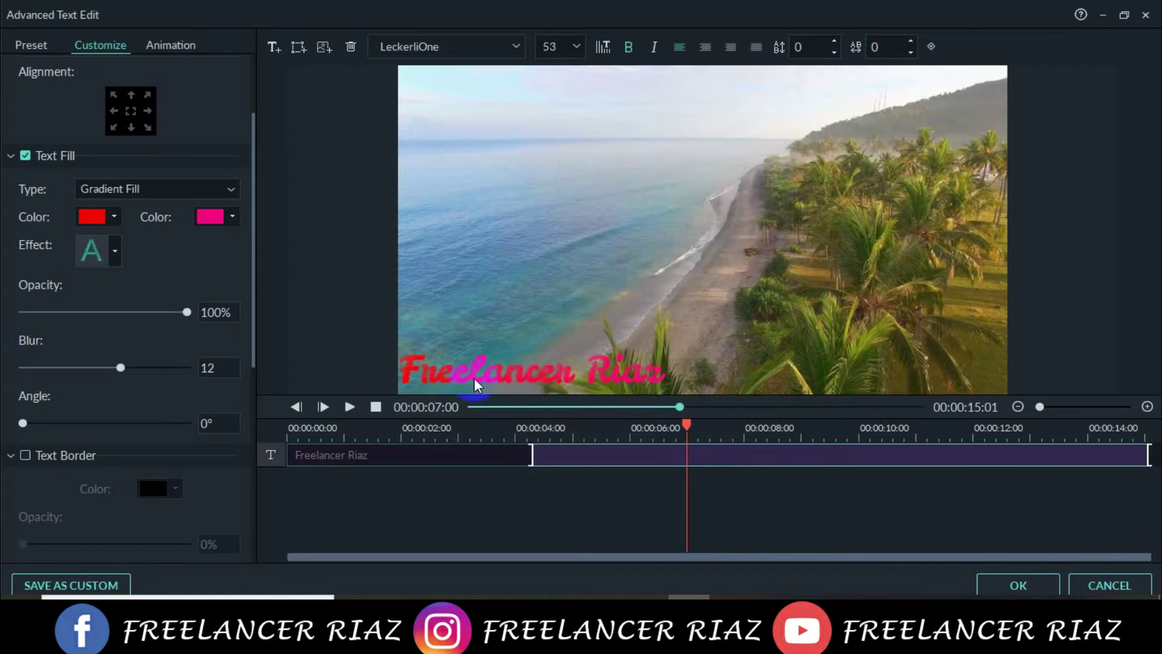
Try several effects for the gradient fill and apply the first effect of the first row
{"action": "left_click", "coordinate": [115, 248]}
{"action": "left_click", "coordinate": [57, 284]}
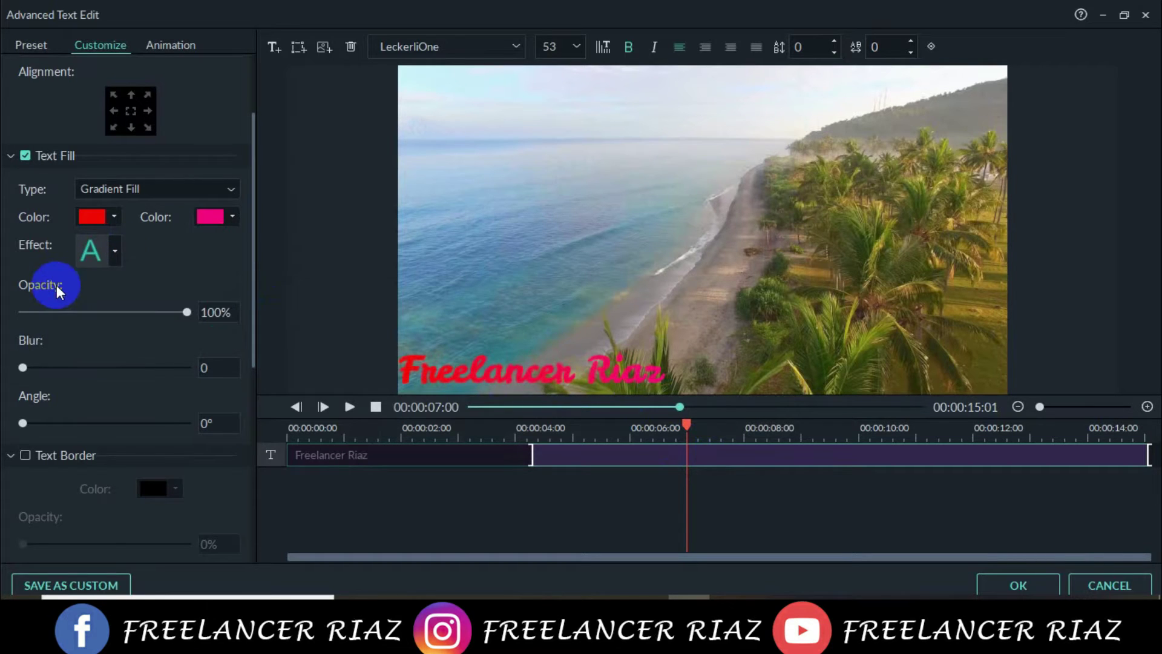
{"action": "left_click", "coordinate": [119, 250]}
{"action": "left_click", "coordinate": [180, 284]}
{"action": "left_click", "coordinate": [115, 249]}
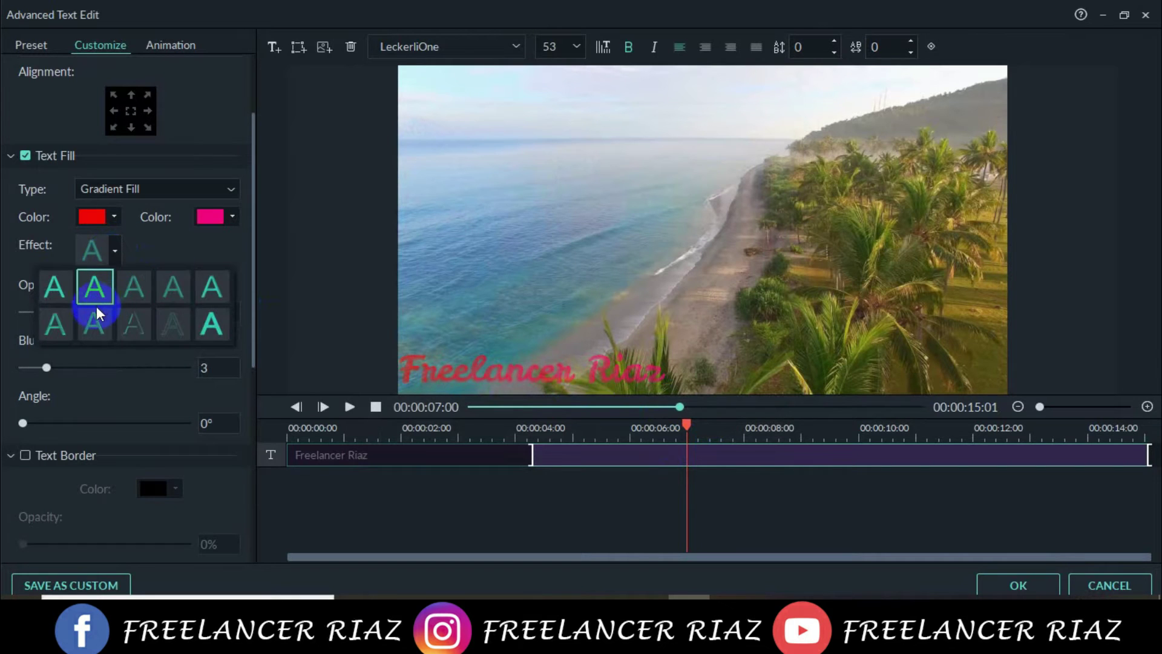
{"action": "left_click", "coordinate": [97, 296]}
{"action": "left_click", "coordinate": [115, 250]}
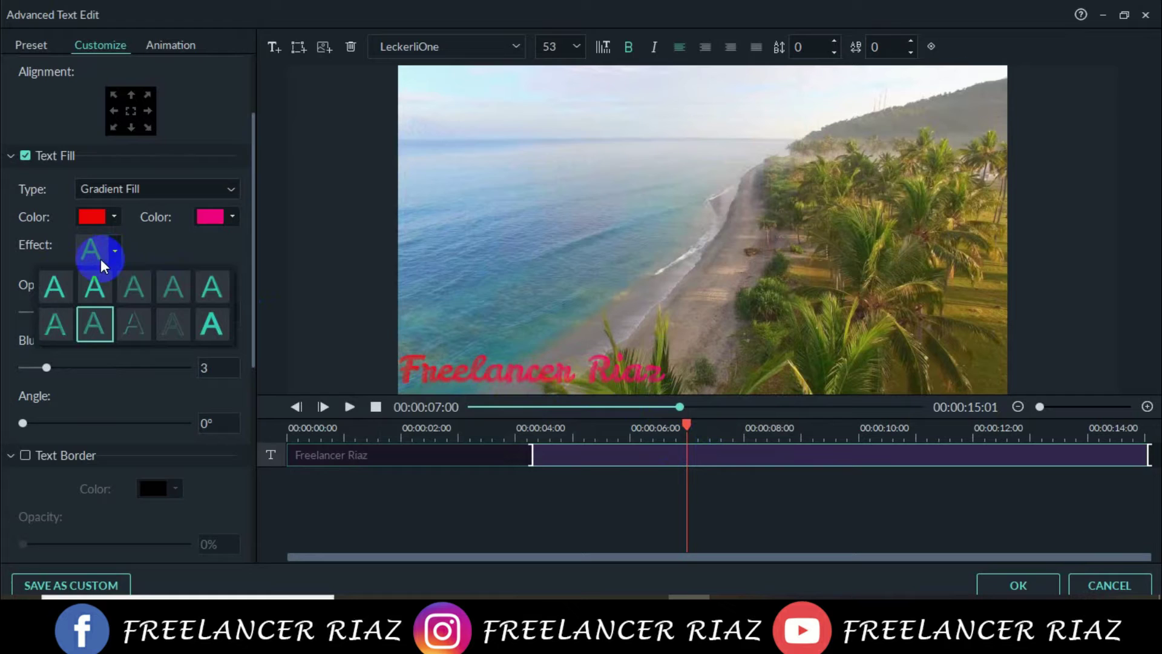
{"action": "left_click", "coordinate": [56, 286]}
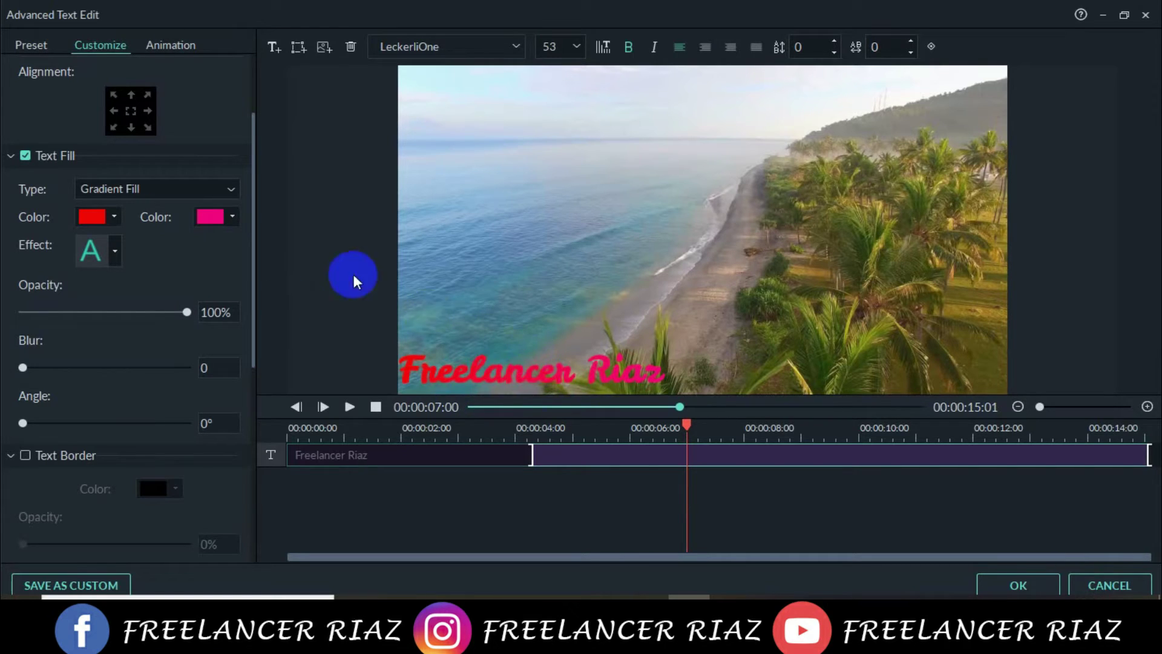
Try other opacity and blur values for the gradient fill, and set its angle to 285°
{"action": "left_click_drag", "start_coordinate": [185, 312], "coordinate": [68, 312]}
{"action": "left_click", "coordinate": [181, 312]}
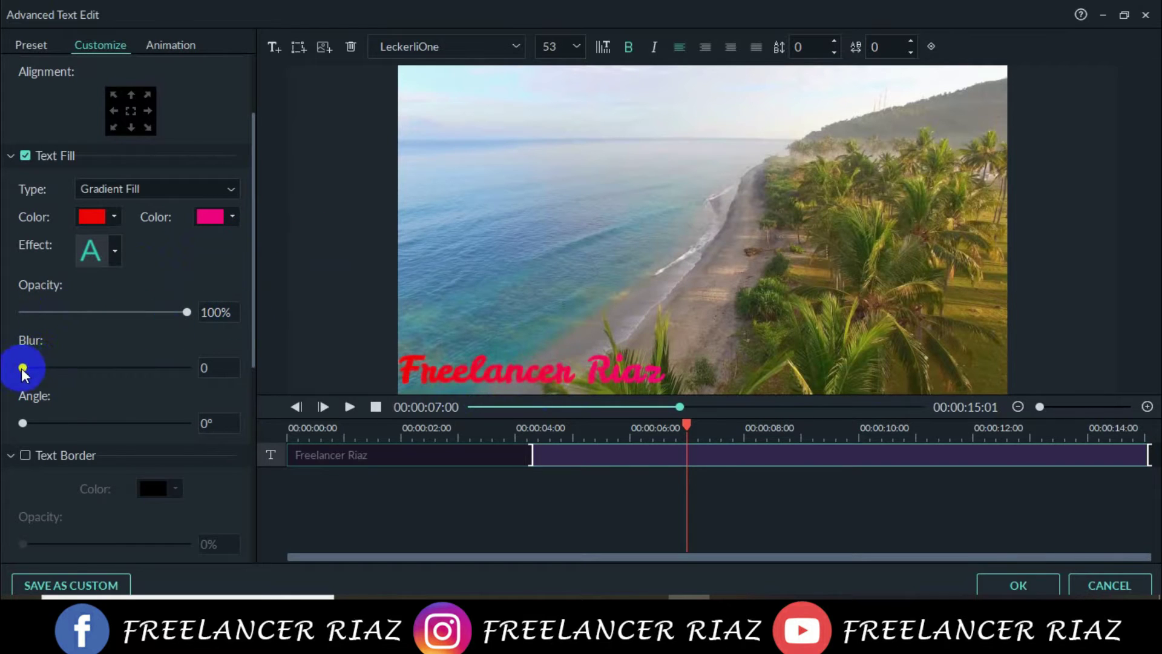
{"action": "left_click_drag", "start_coordinate": [22, 368], "coordinate": [176, 367]}
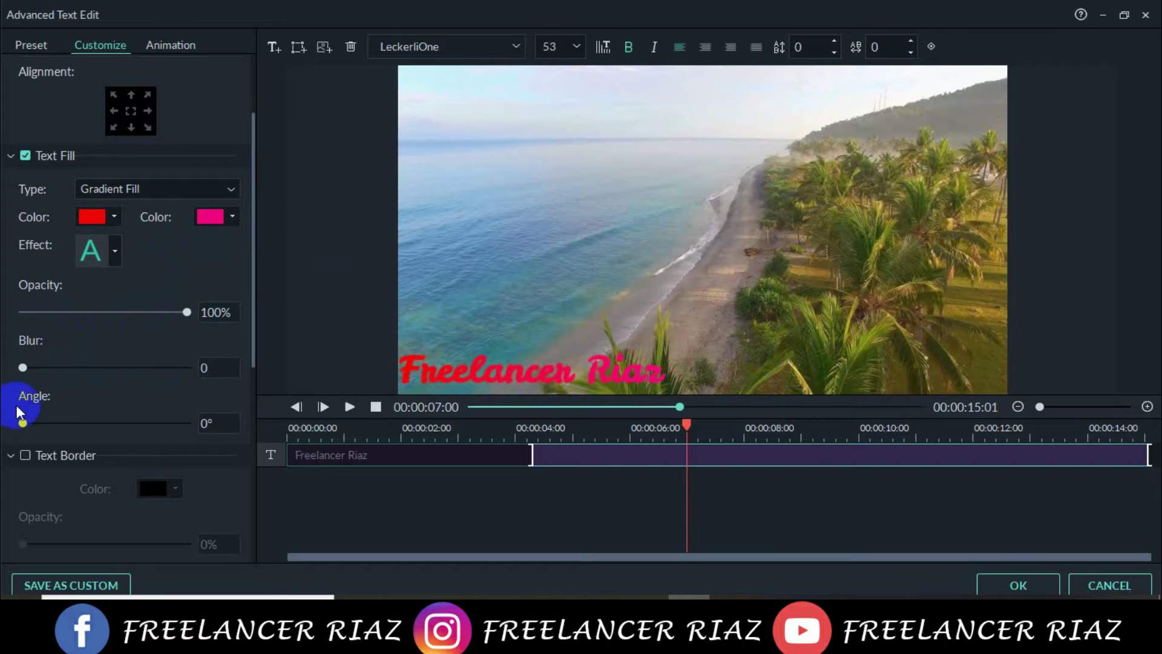
{"action": "left_click_drag", "start_coordinate": [22, 422], "coordinate": [83, 432]}
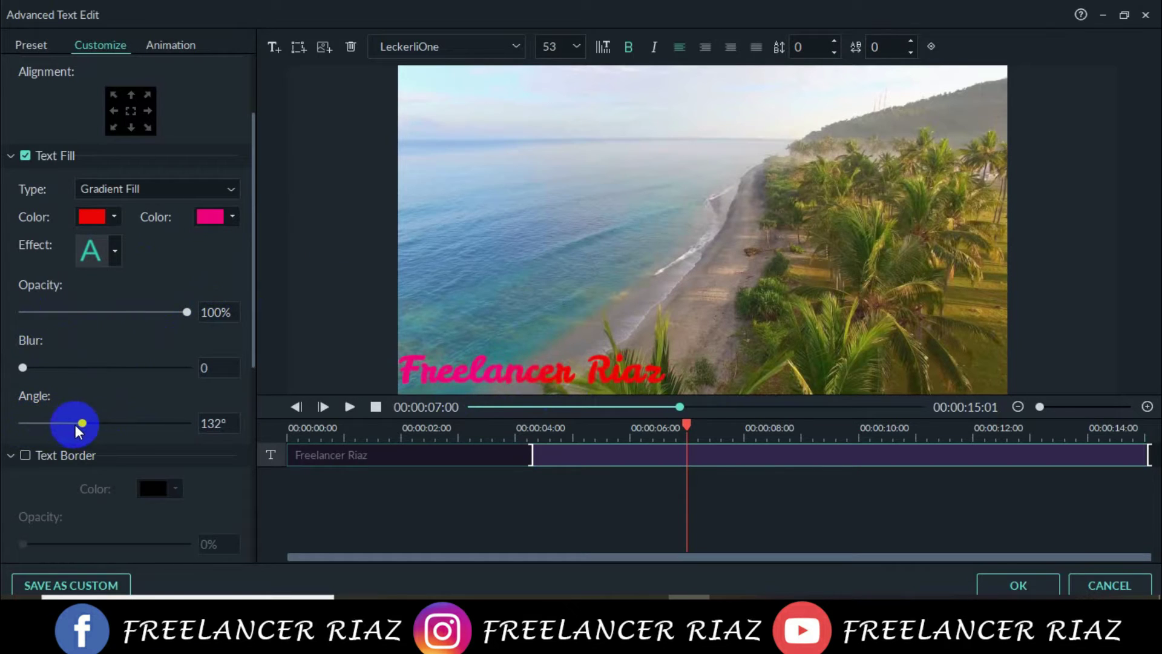
{"action": "left_click_drag", "start_coordinate": [81, 422], "coordinate": [165, 426]}
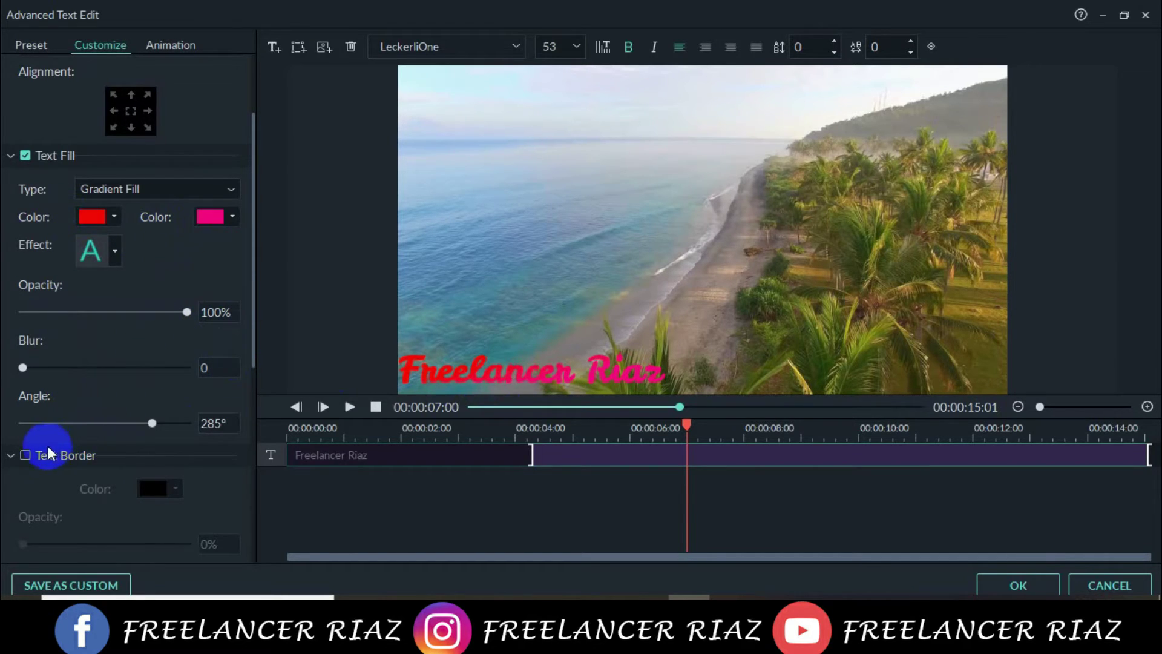
Change the title's fill type to Image fill and load the pexels image ending in 4199073.jpg from the filmora 9 folder
{"action": "left_click", "coordinate": [174, 187]}
{"action": "left_click", "coordinate": [129, 241]}
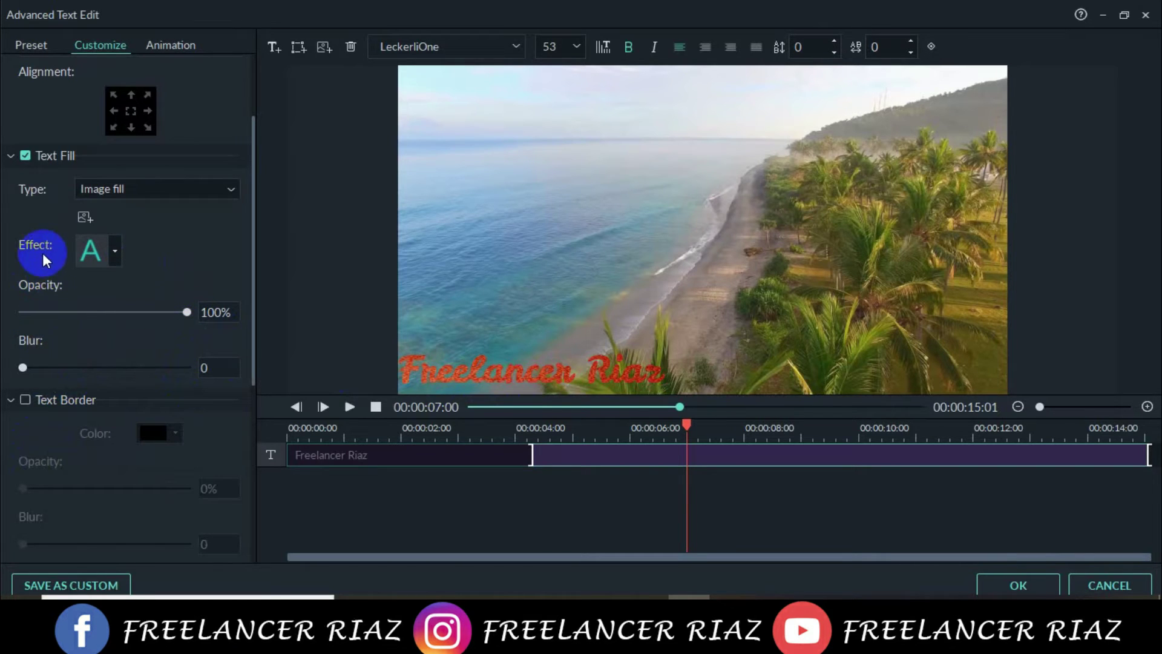
{"action": "left_click", "coordinate": [81, 221]}
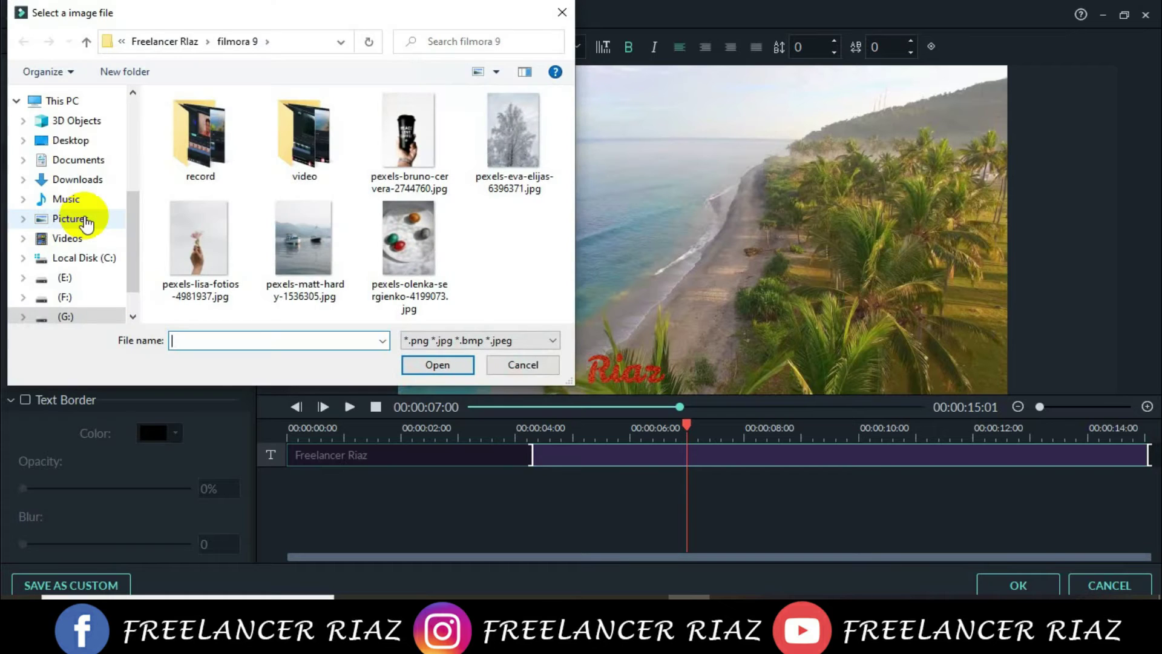
{"action": "double_click", "coordinate": [401, 232]}
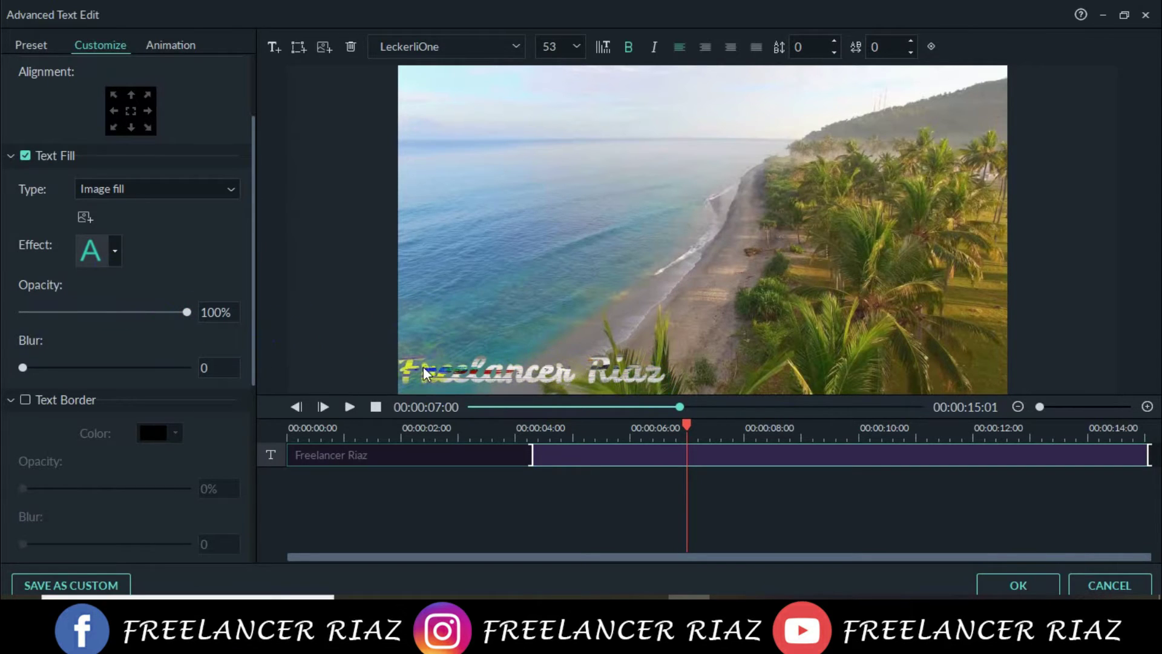
Switch the title's fill type back to Text Fill and collapse the Input Text, Text Fill and Text Shadow settings
{"action": "left_click", "coordinate": [142, 187]}
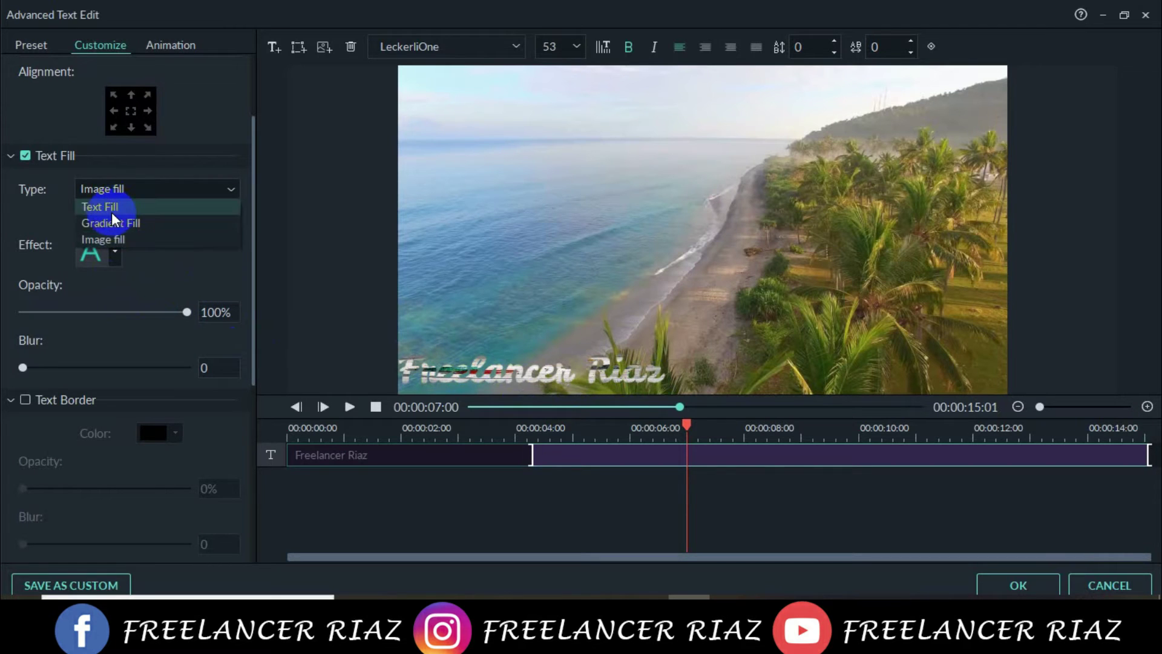
{"action": "left_click", "coordinate": [112, 208]}
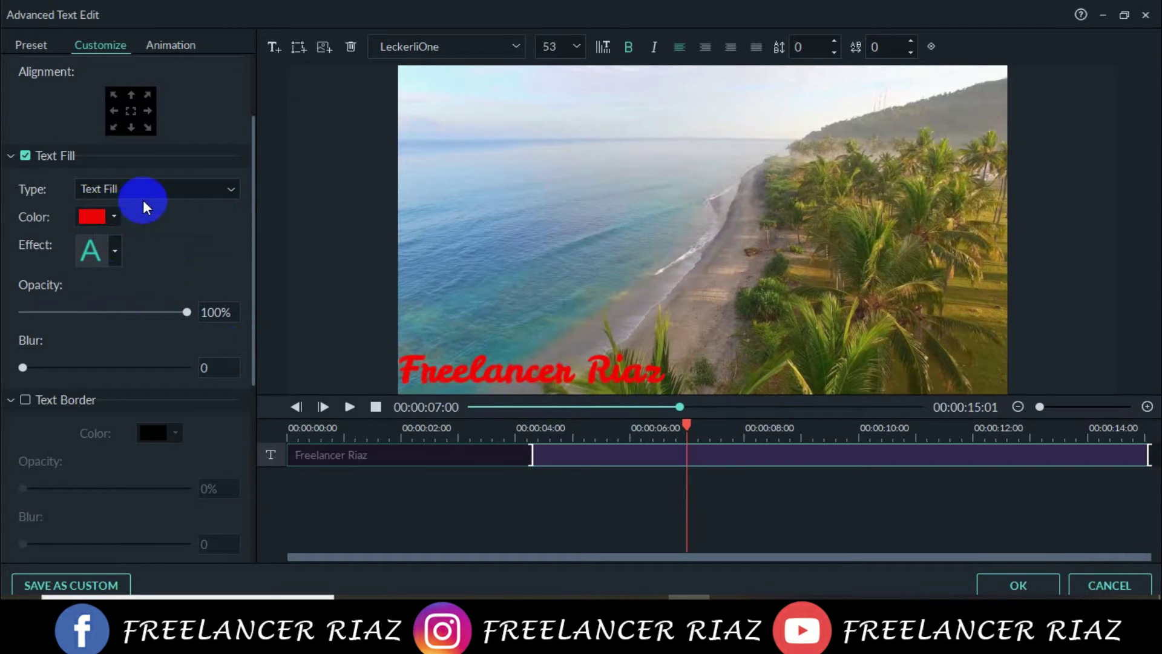
{"action": "scroll", "coordinate": [177, 293], "scroll_direction": "down", "scroll_amount": 3}
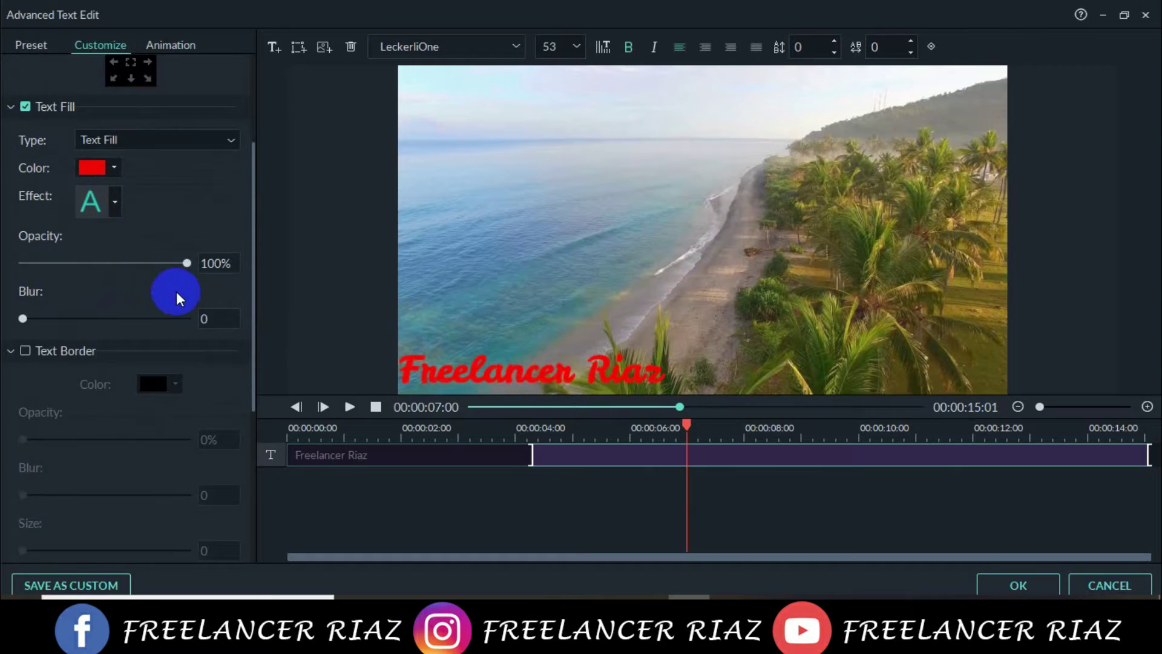
{"action": "scroll", "coordinate": [42, 237], "scroll_direction": "down", "scroll_amount": 2}
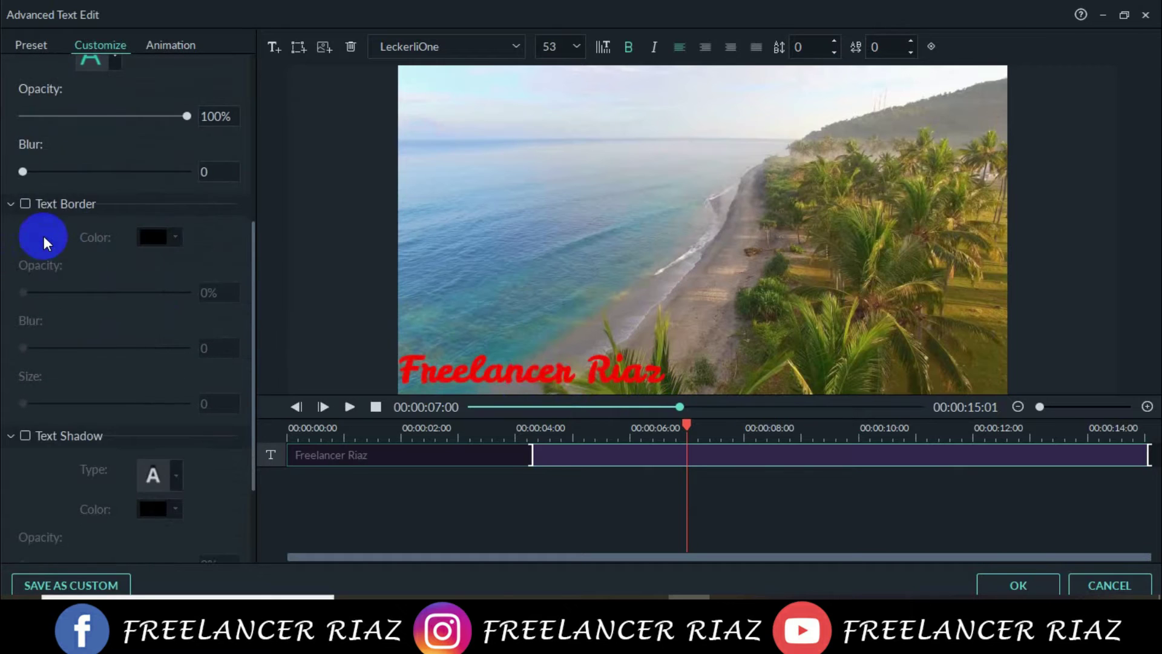
{"action": "scroll", "coordinate": [42, 240], "scroll_direction": "up", "scroll_amount": 1}
{"action": "scroll", "coordinate": [21, 206], "scroll_direction": "up", "scroll_amount": 6}
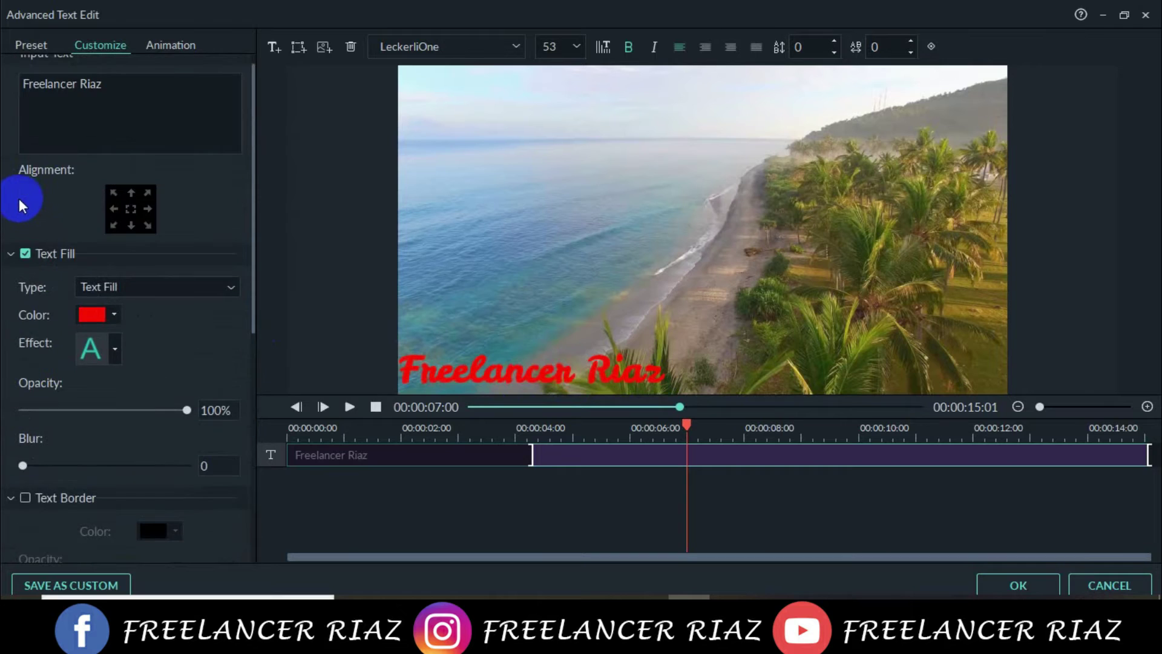
{"action": "left_click", "coordinate": [11, 254]}
{"action": "scroll", "coordinate": [85, 193], "scroll_direction": "up", "scroll_amount": 1}
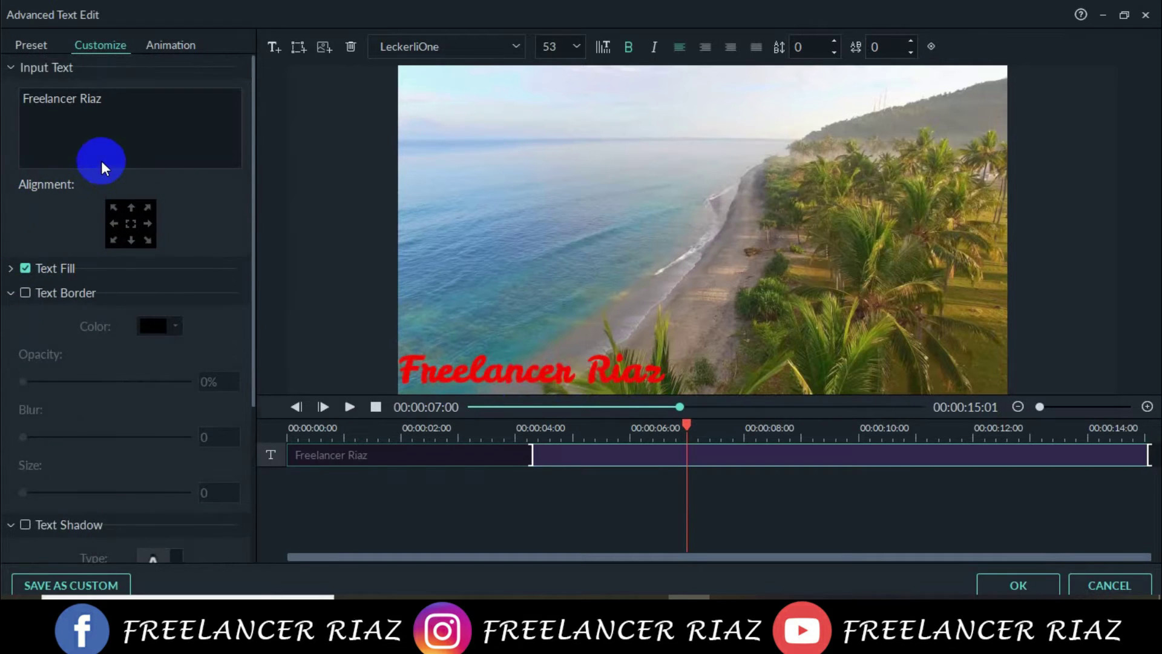
{"action": "left_click", "coordinate": [13, 68]}
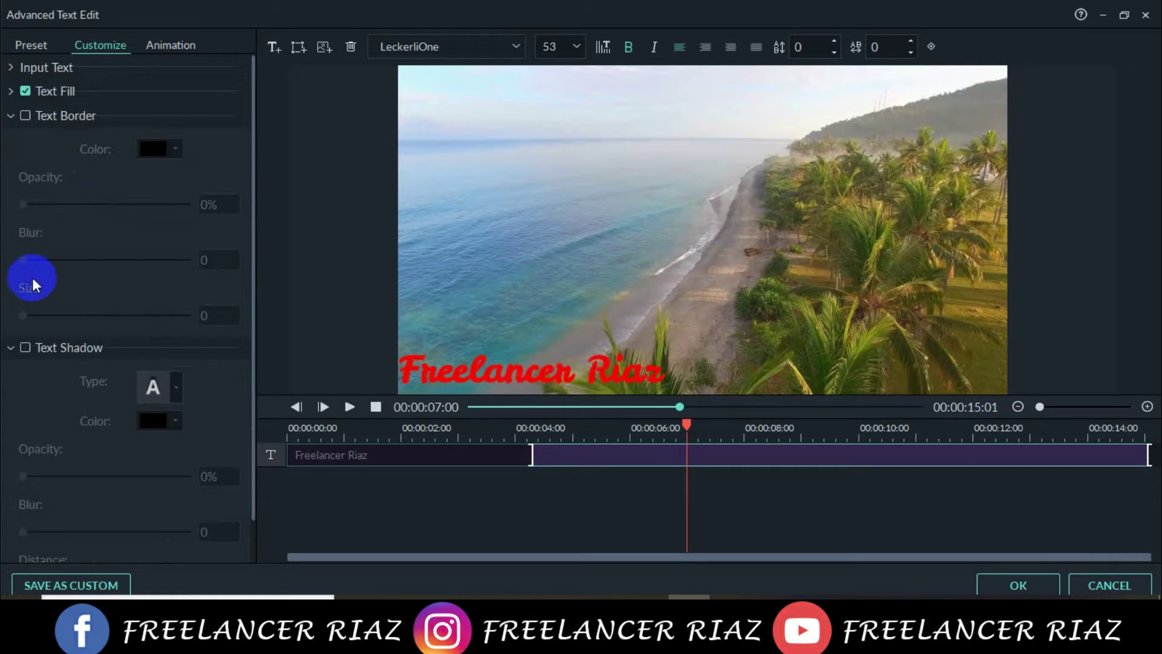
{"action": "left_click", "coordinate": [10, 348]}
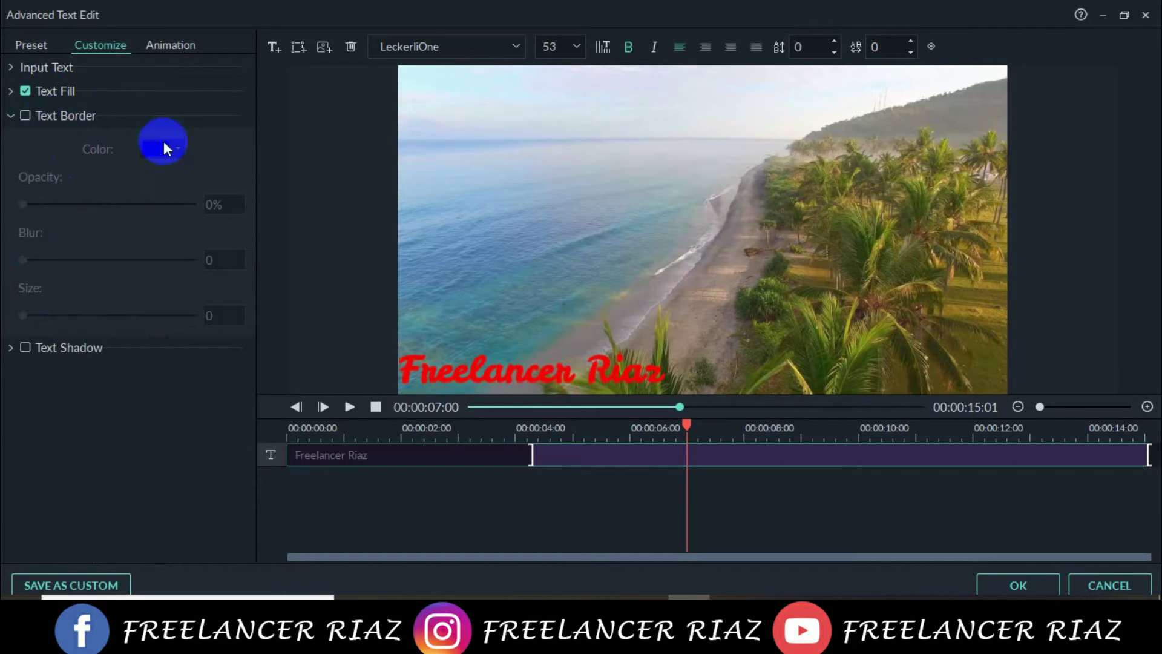
Enable the text border on the title and set its colour to green from the palette
{"action": "left_click", "coordinate": [25, 115]}
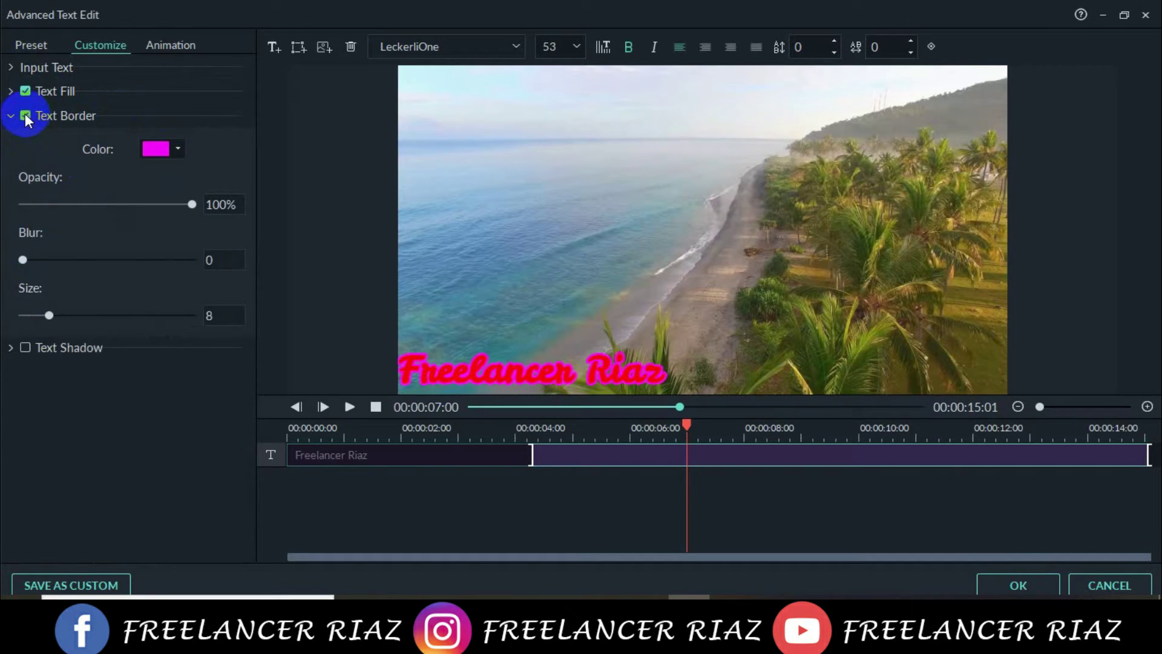
{"action": "left_click", "coordinate": [159, 149]}
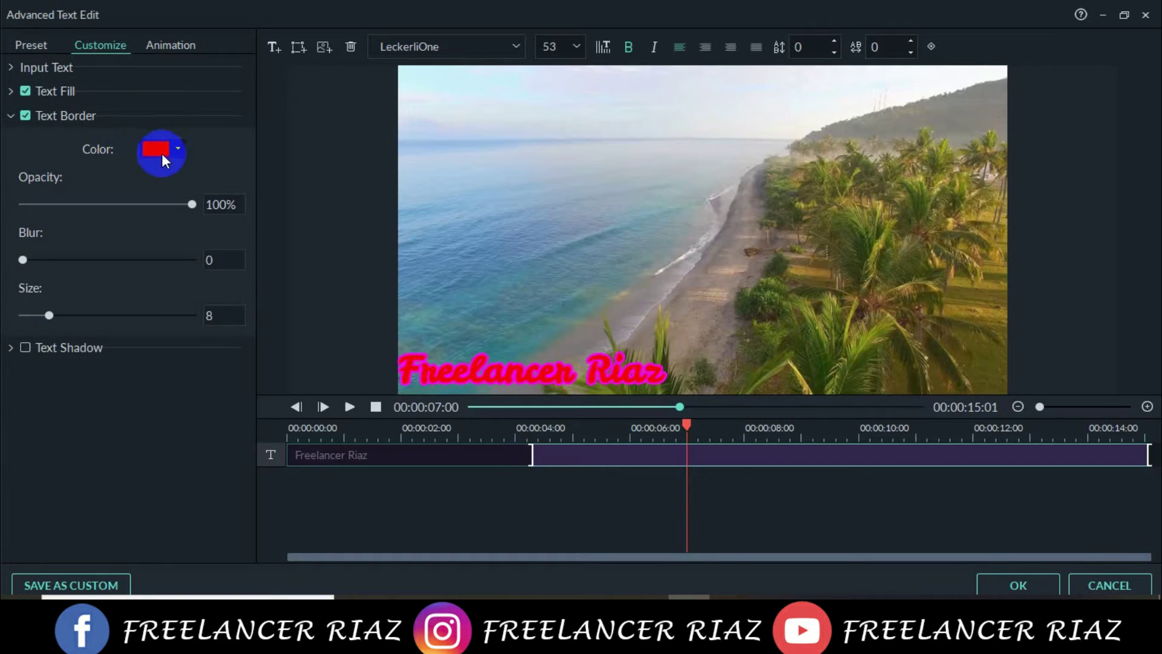
{"action": "left_click", "coordinate": [161, 149]}
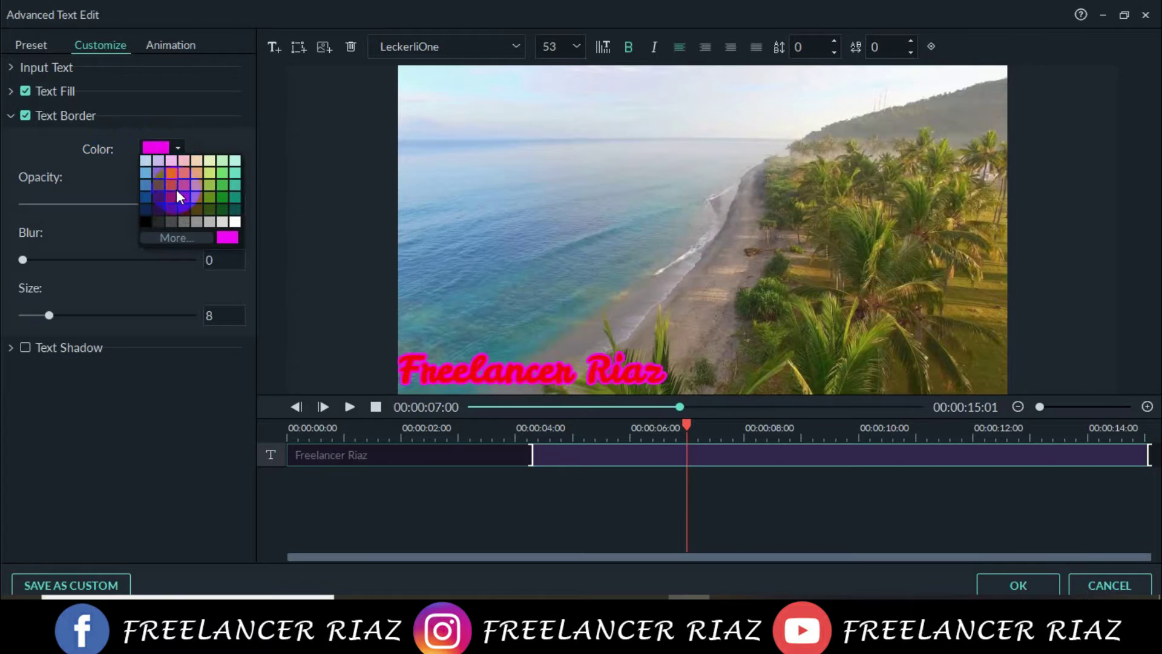
{"action": "left_click", "coordinate": [224, 185]}
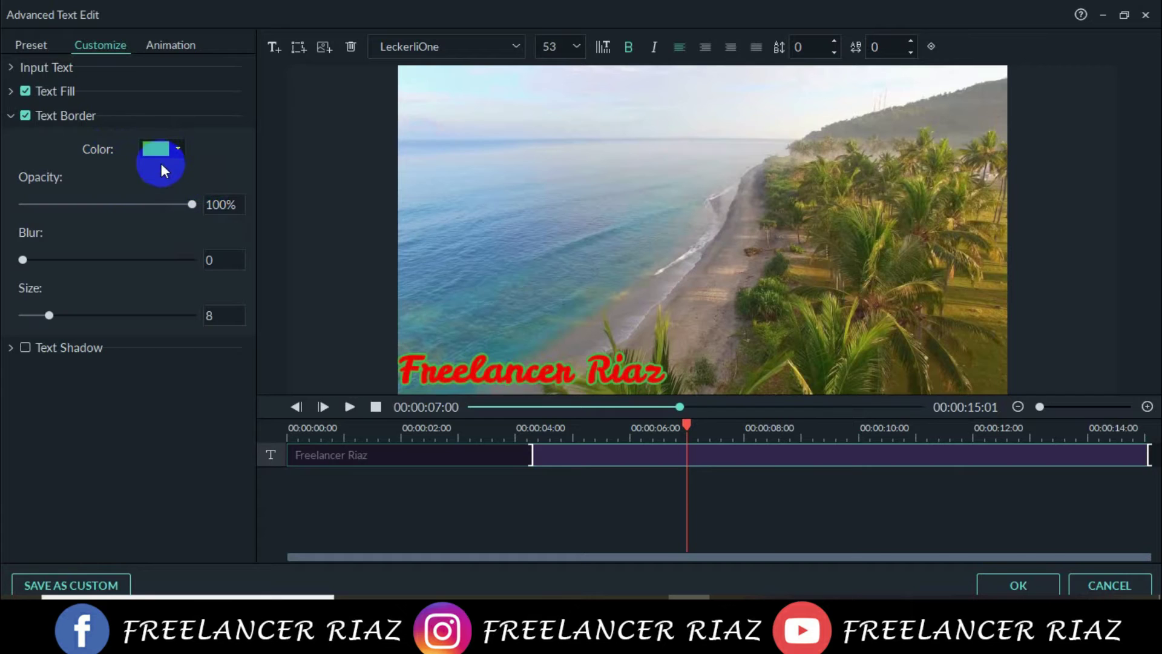
Set the text border's opacity to 77%, blur to 3 and size to 4, and collapse the border settings
{"action": "left_click_drag", "start_coordinate": [190, 204], "coordinate": [153, 207]}
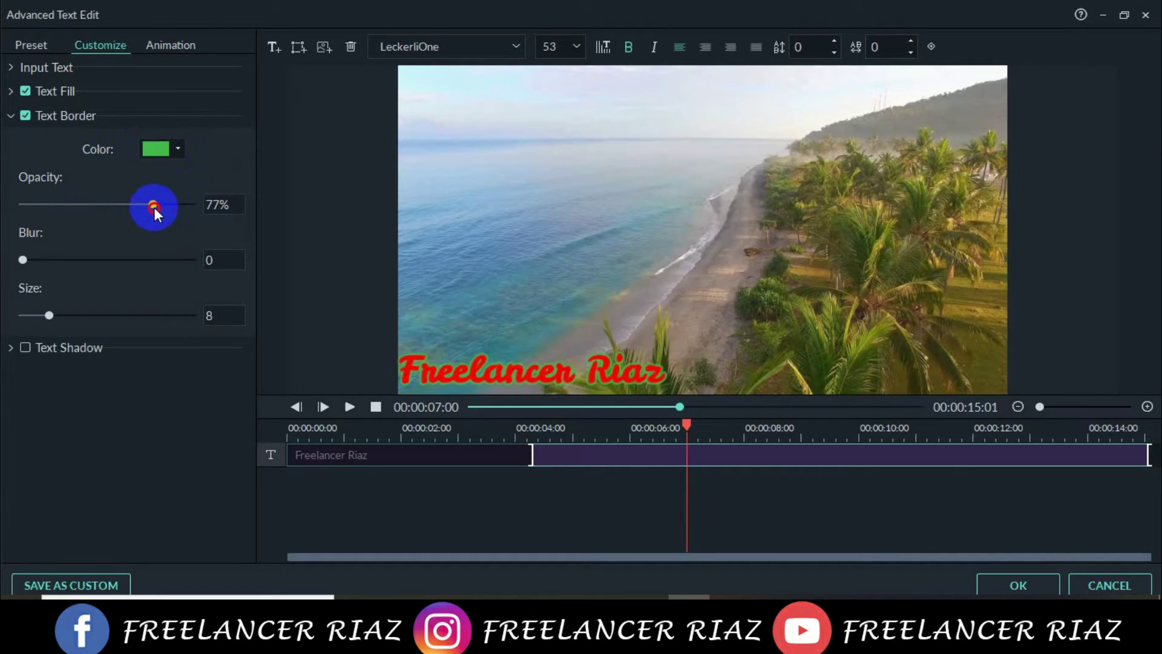
{"action": "left_click_drag", "start_coordinate": [39, 259], "coordinate": [77, 258]}
{"action": "mouse_move", "coordinate": [52, 315]}
{"action": "left_mouse_down"}
{"action": "mouse_move", "coordinate": [117, 315]}
{"action": "mouse_move", "coordinate": [34, 322]}
{"action": "left_mouse_up"}
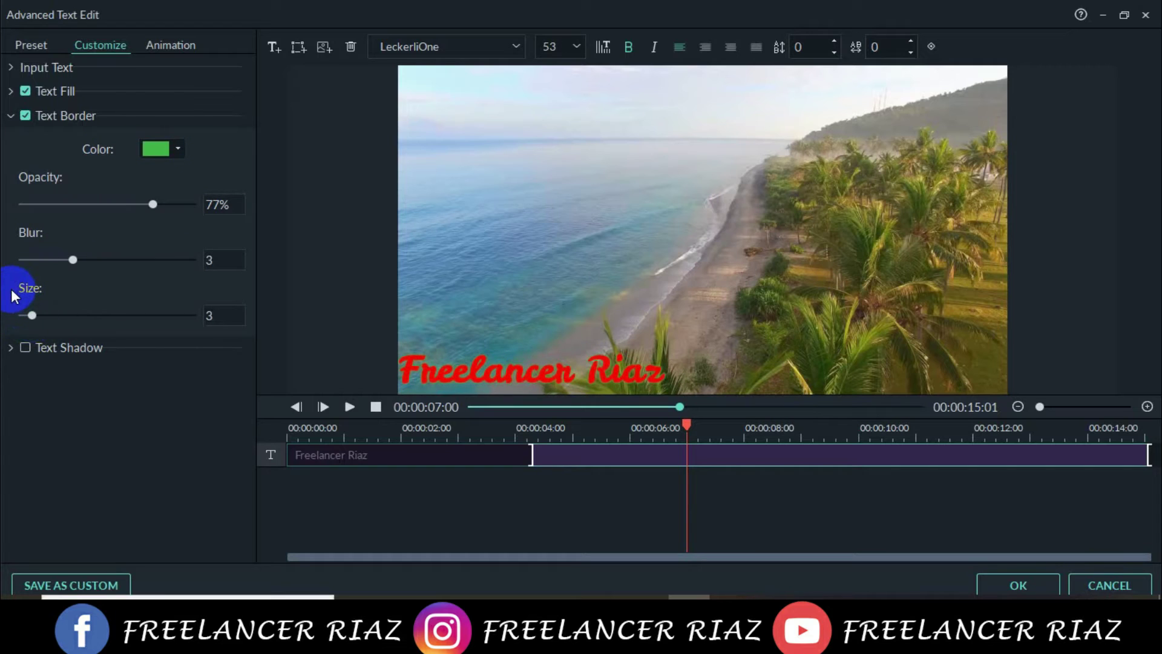
{"action": "left_click_drag", "start_coordinate": [37, 316], "coordinate": [38, 318]}
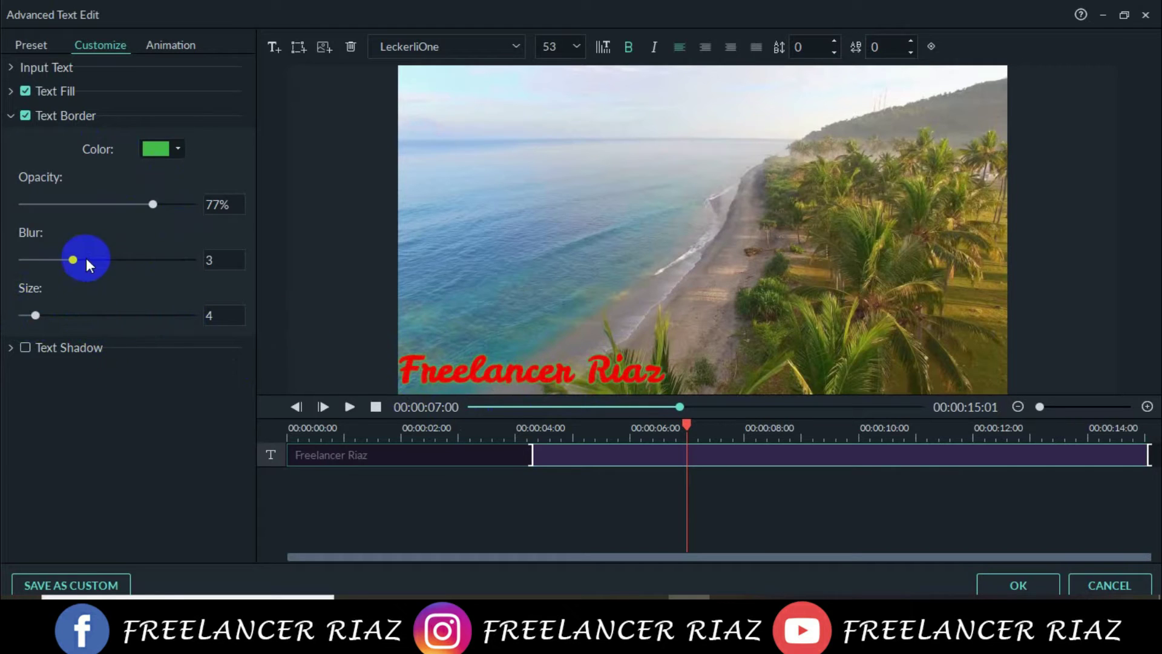
{"action": "left_click", "coordinate": [11, 116]}
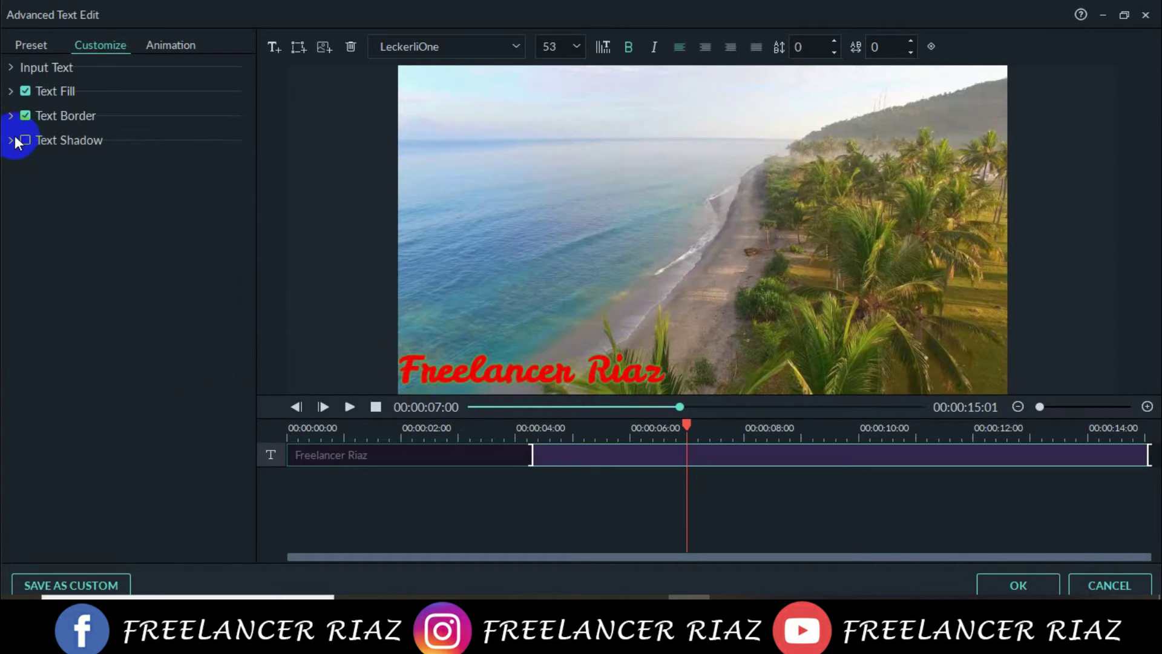
Enable the text shadow on the title and apply the second shadow type of the first row
{"action": "left_click", "coordinate": [11, 140]}
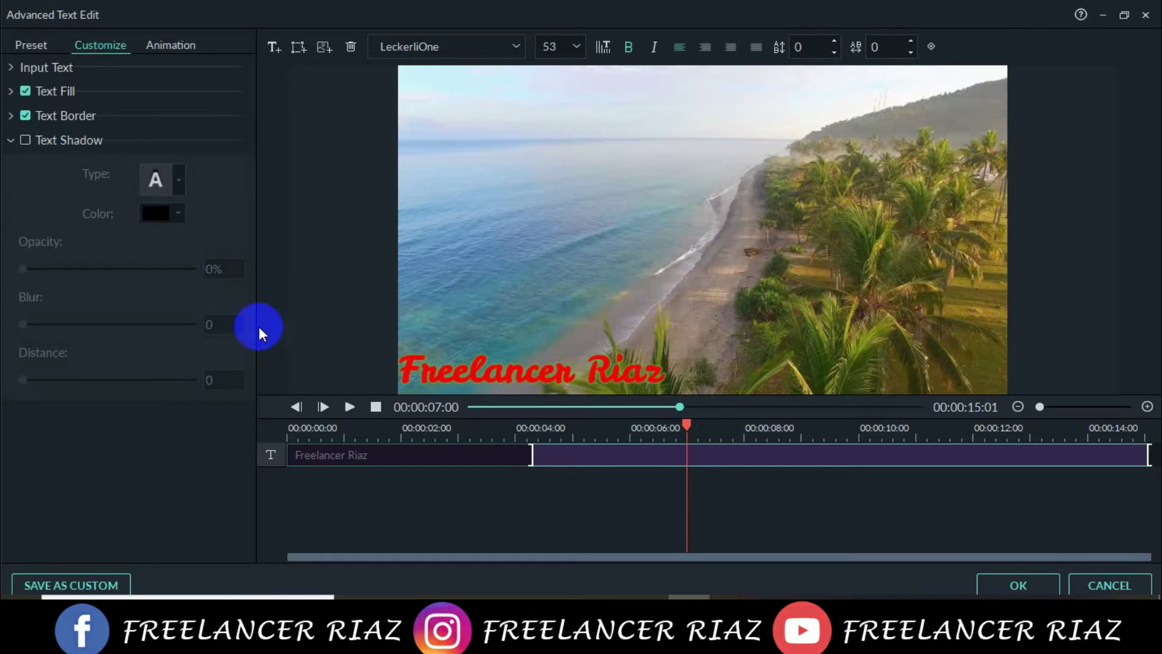
{"action": "left_click", "coordinate": [25, 140]}
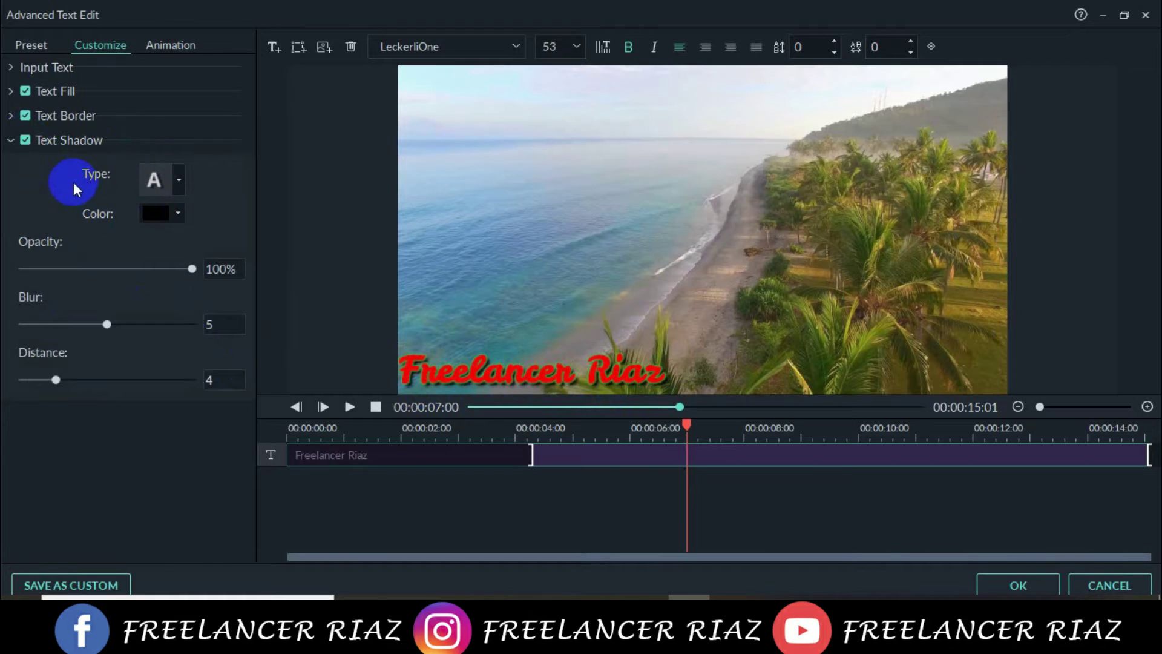
{"action": "left_click", "coordinate": [180, 180]}
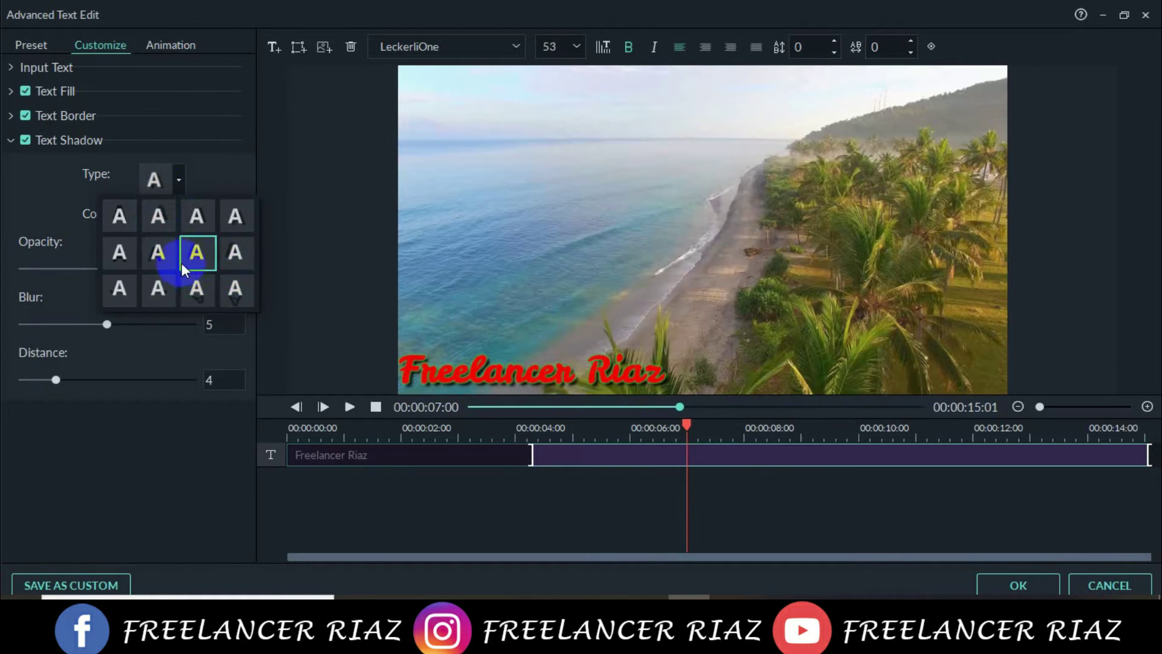
{"action": "left_click", "coordinate": [163, 216]}
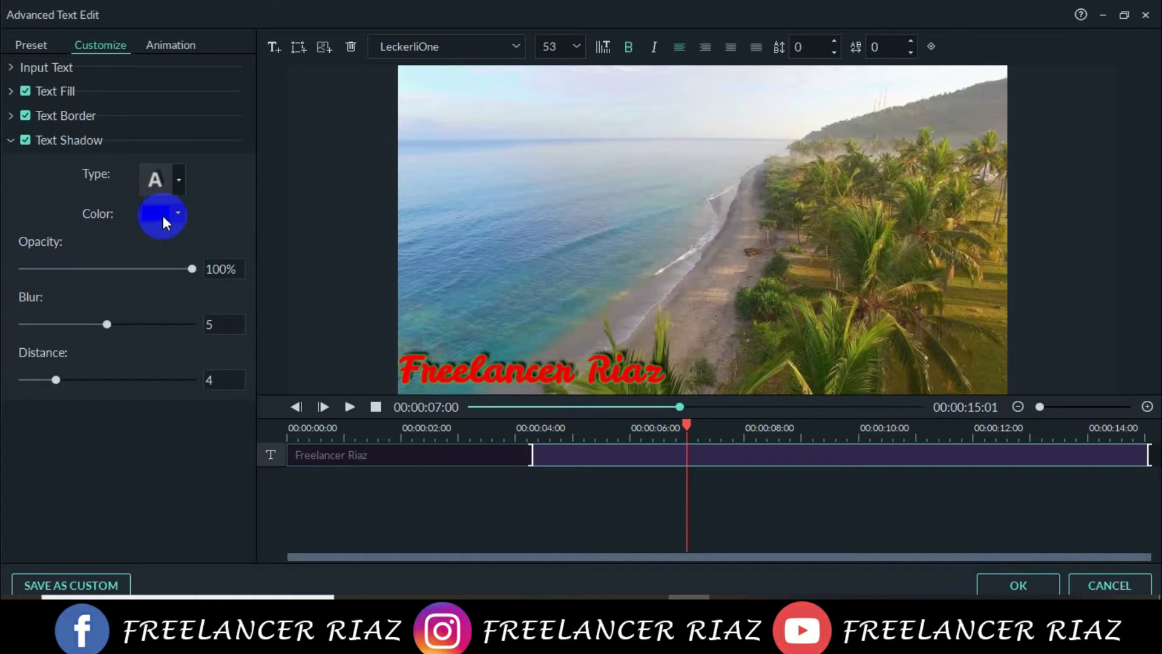
Try other text shadow types on the title, ending with the fourth type of the last row
{"action": "left_click", "coordinate": [176, 179]}
{"action": "left_click", "coordinate": [166, 256]}
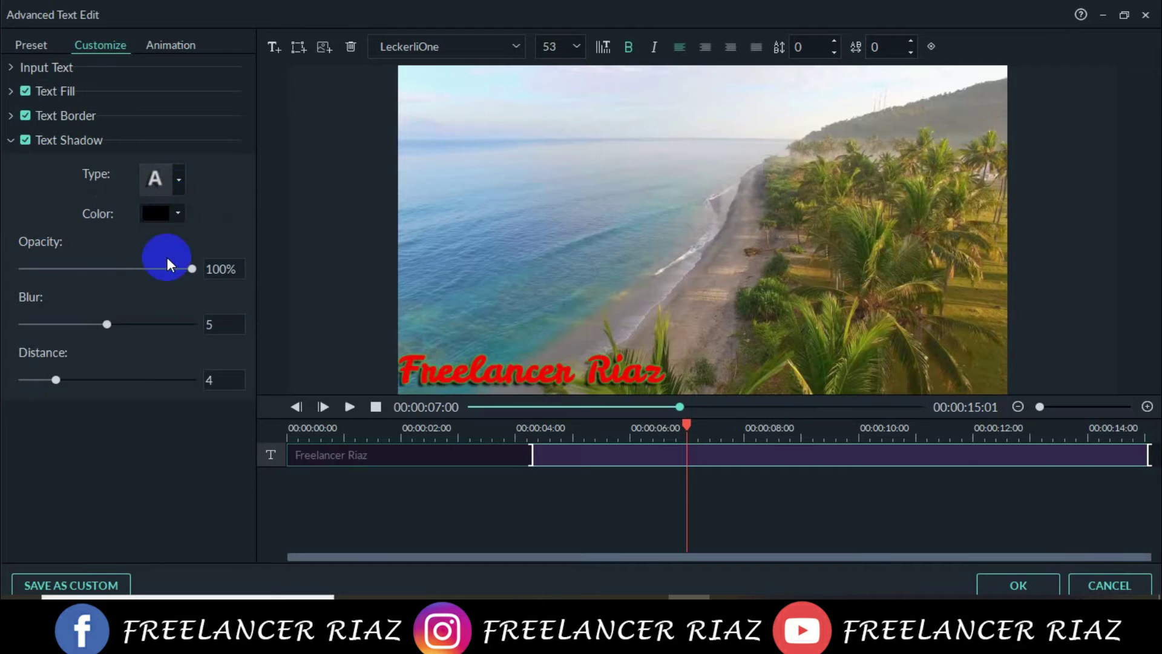
{"action": "left_click", "coordinate": [178, 181]}
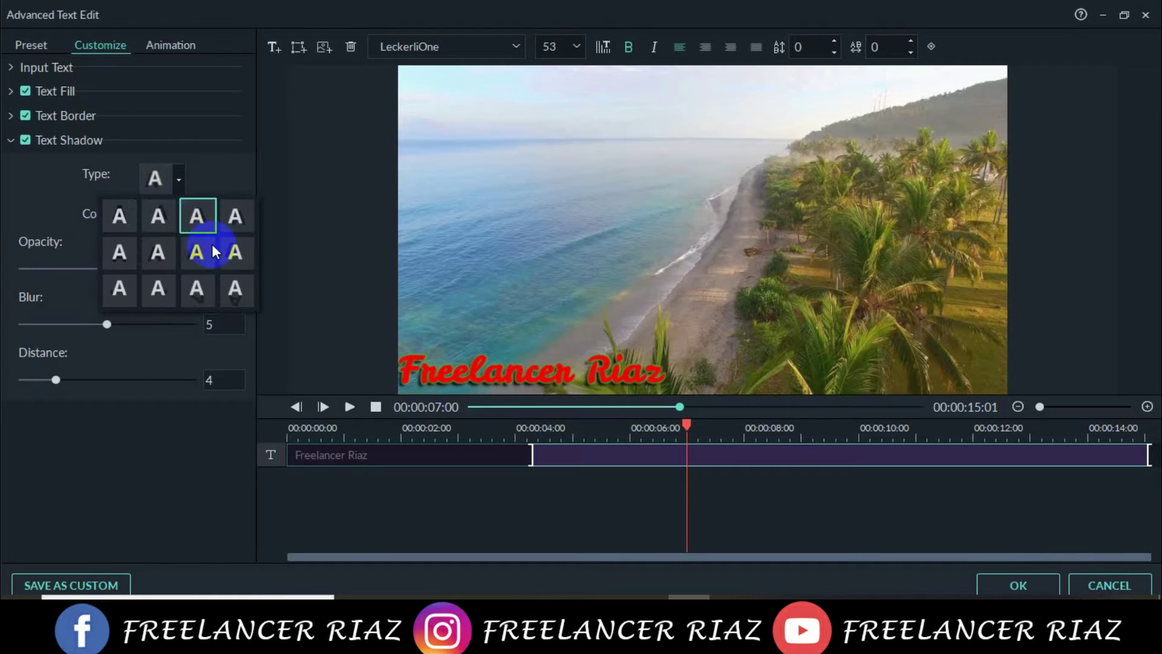
{"action": "left_click", "coordinate": [237, 290]}
Move the title up to the middle of the frame and apply the first shadow type of the second row
{"action": "left_click", "coordinate": [572, 304]}
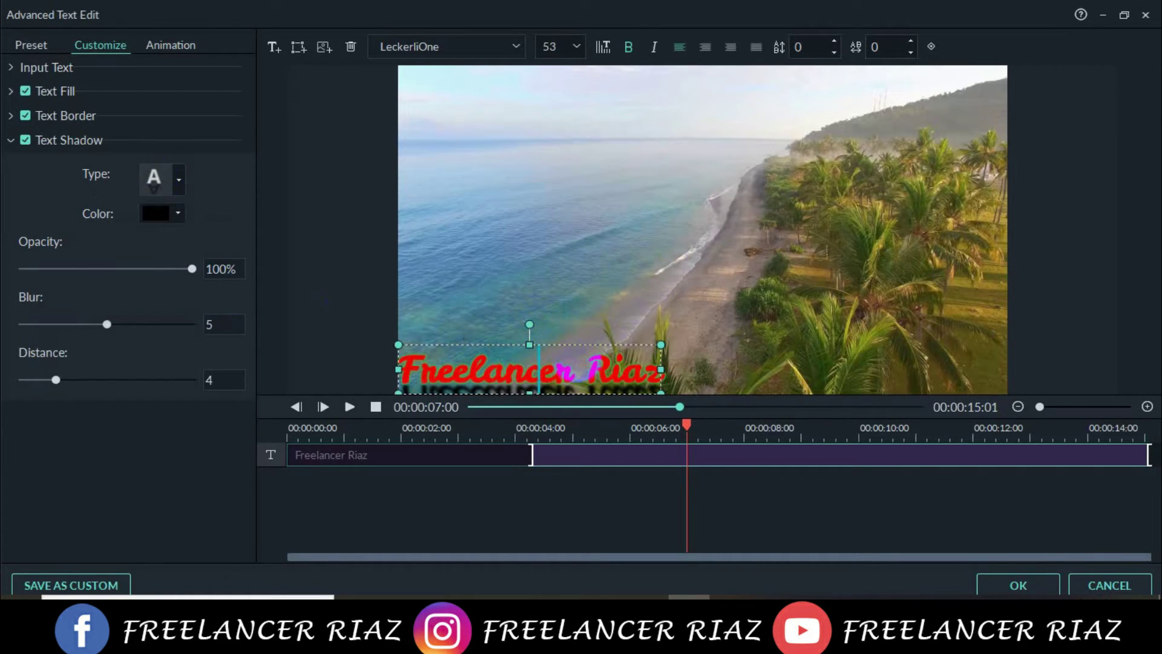
{"action": "left_click_drag", "start_coordinate": [585, 344], "coordinate": [660, 255]}
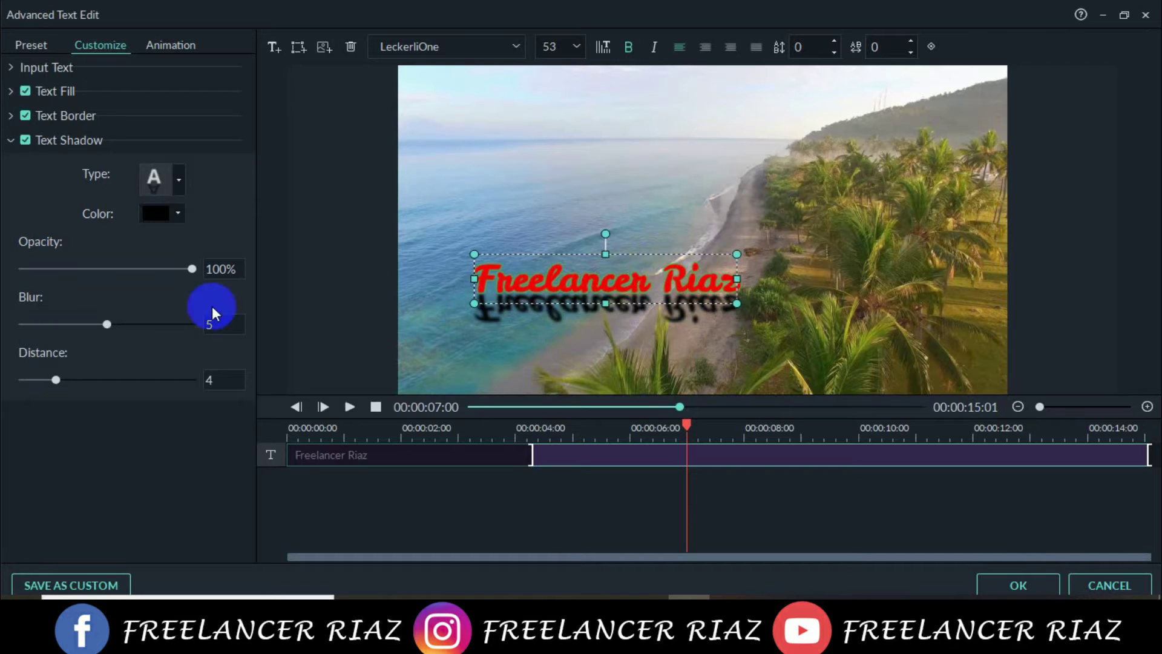
{"action": "left_click", "coordinate": [181, 178]}
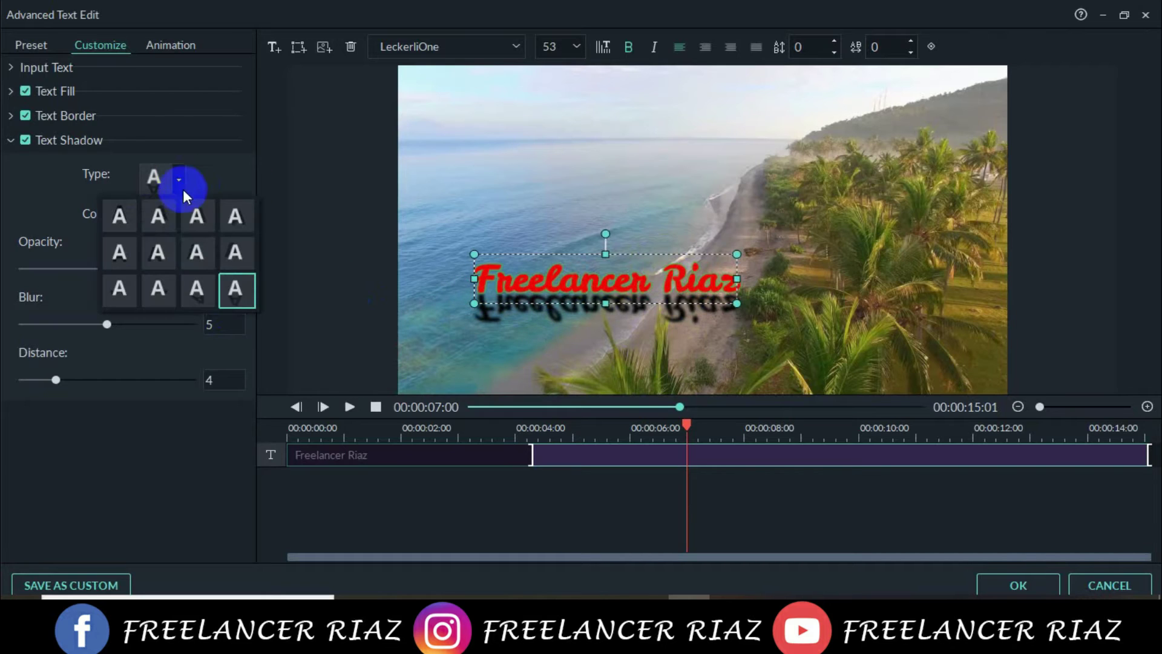
{"action": "left_click", "coordinate": [193, 287]}
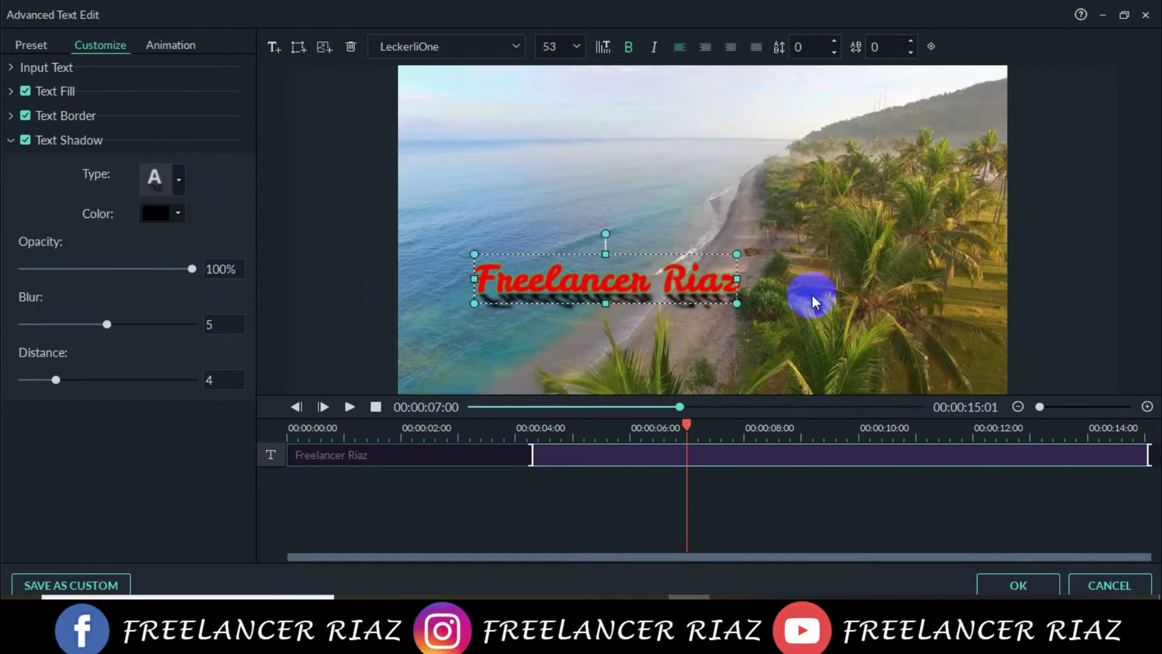
{"action": "left_click", "coordinate": [180, 181]}
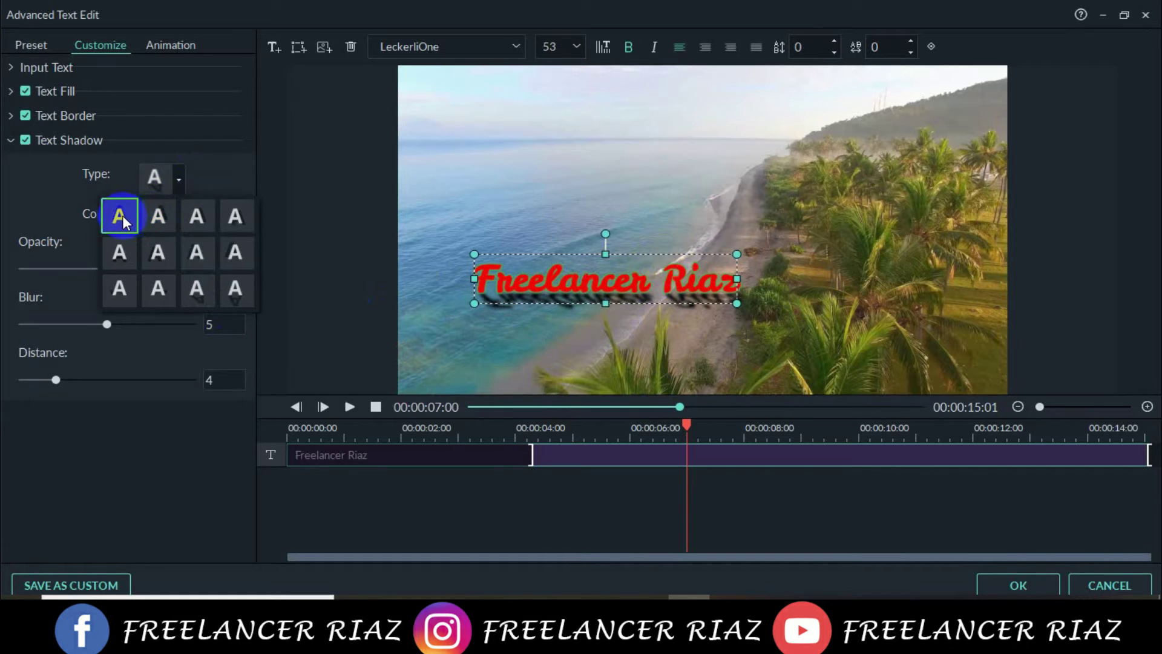
{"action": "left_click", "coordinate": [113, 268]}
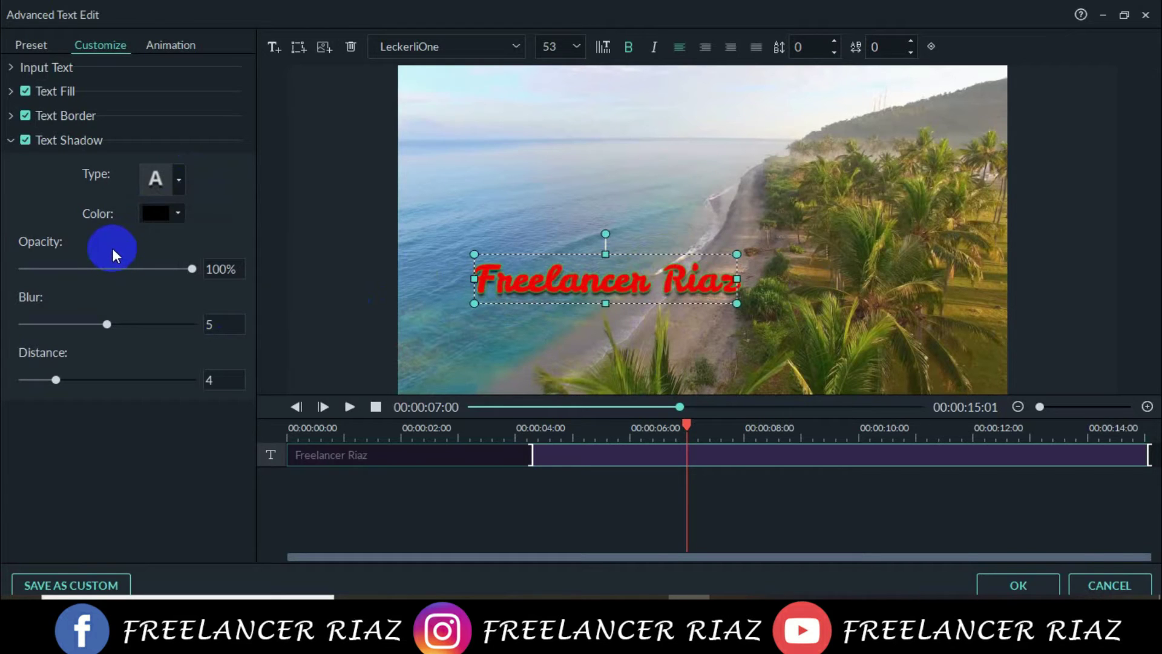
{"action": "left_click", "coordinate": [175, 217]}
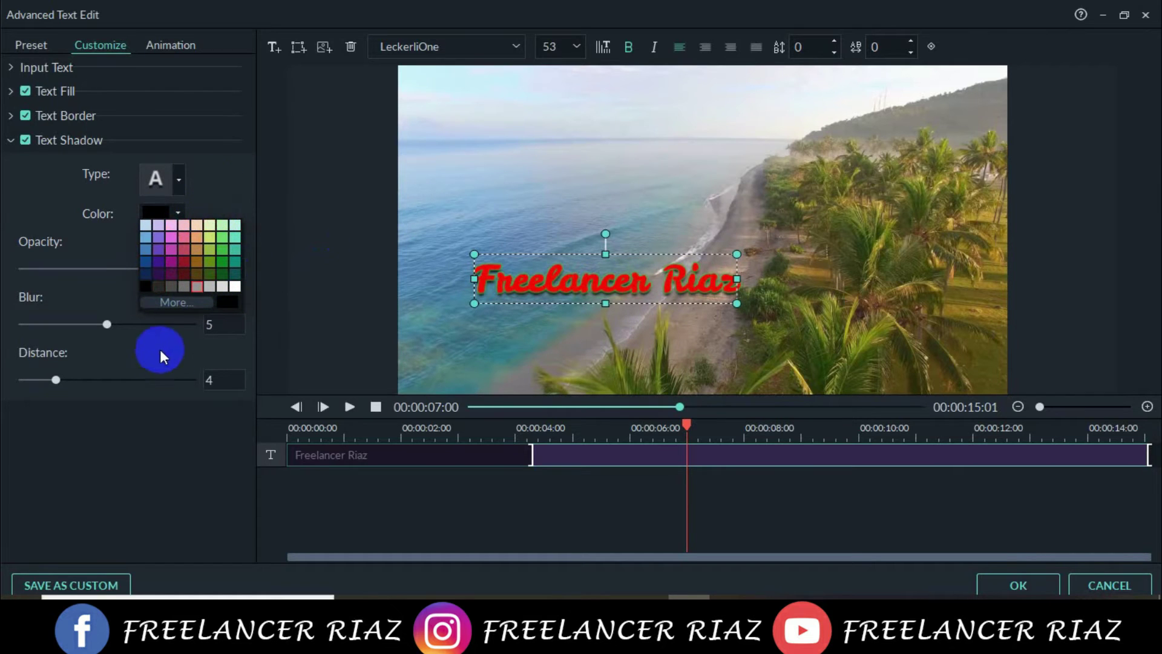
{"action": "left_click", "coordinate": [214, 191]}
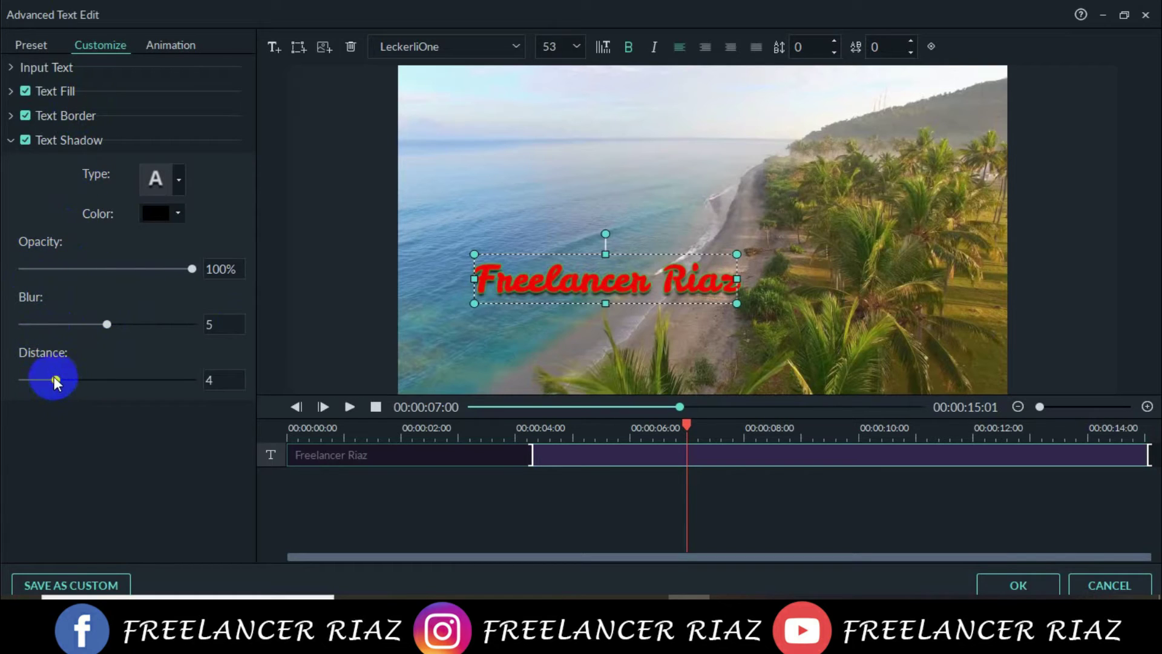
Try a text shadow distance of 20 on the title
{"action": "left_click_drag", "start_coordinate": [55, 379], "coordinate": [796, 377]}
{"action": "left_click", "coordinate": [220, 381]}
{"action": "double_click", "coordinate": [221, 381]}
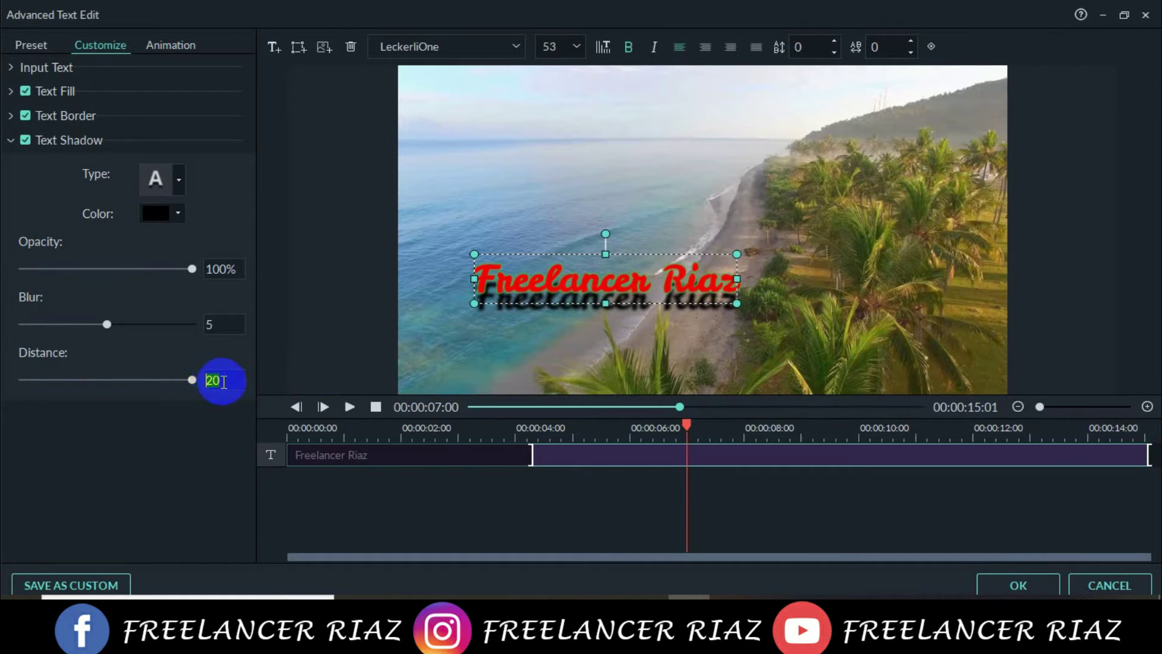
{"action": "left_click", "coordinate": [229, 380]}
{"action": "key", "text": "BackSpace"}
{"action": "key", "text": "BackSpace"}
{"action": "type", "text": "11"}
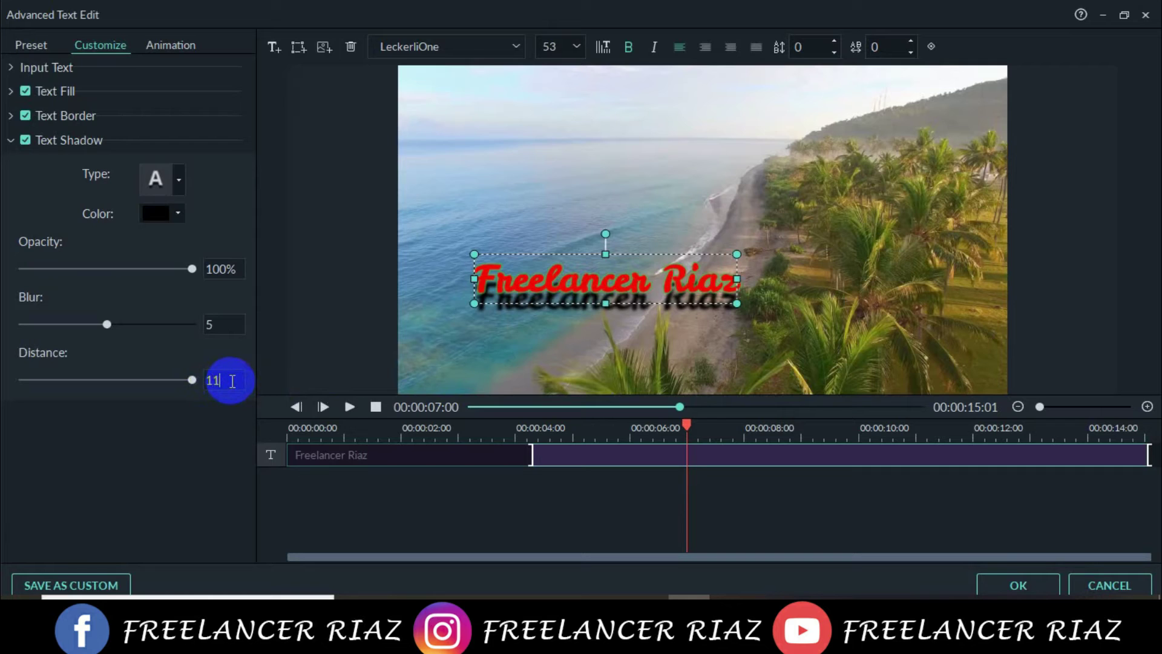
{"action": "key", "text": "BackSpace"}
{"action": "key", "text": "BackSpace"}
{"action": "type", "text": "20"}
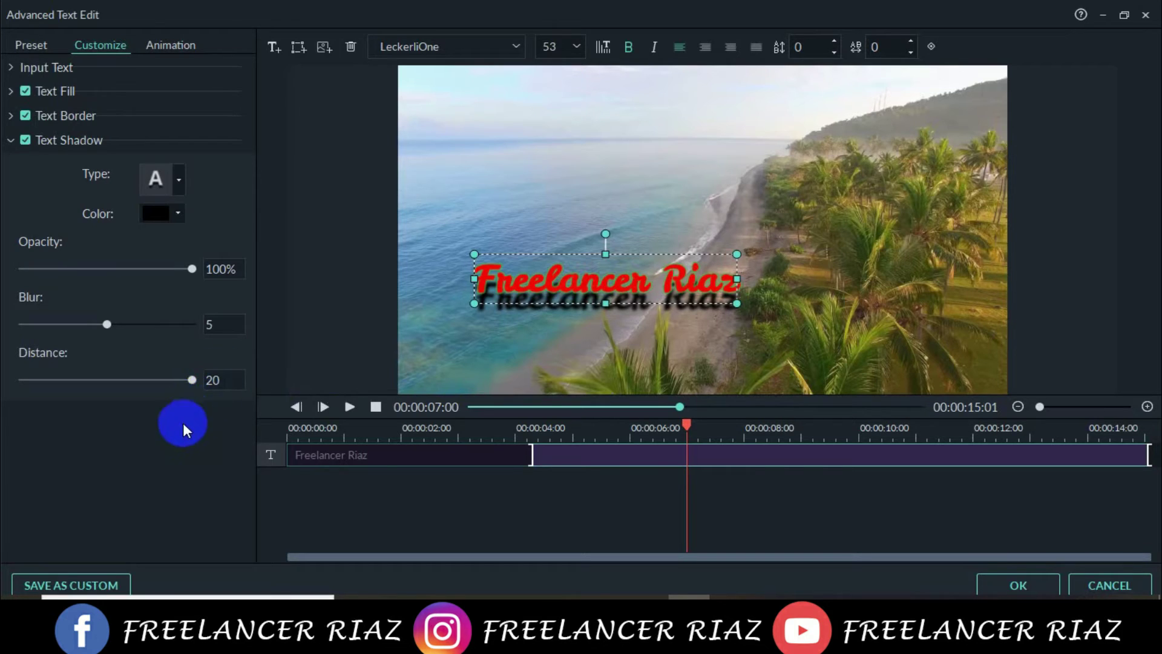
Set the text shadow's distance to 5 and collapse the shadow settings
{"action": "left_click", "coordinate": [229, 385]}
{"action": "left_click_drag", "start_coordinate": [229, 385], "coordinate": [208, 385]}
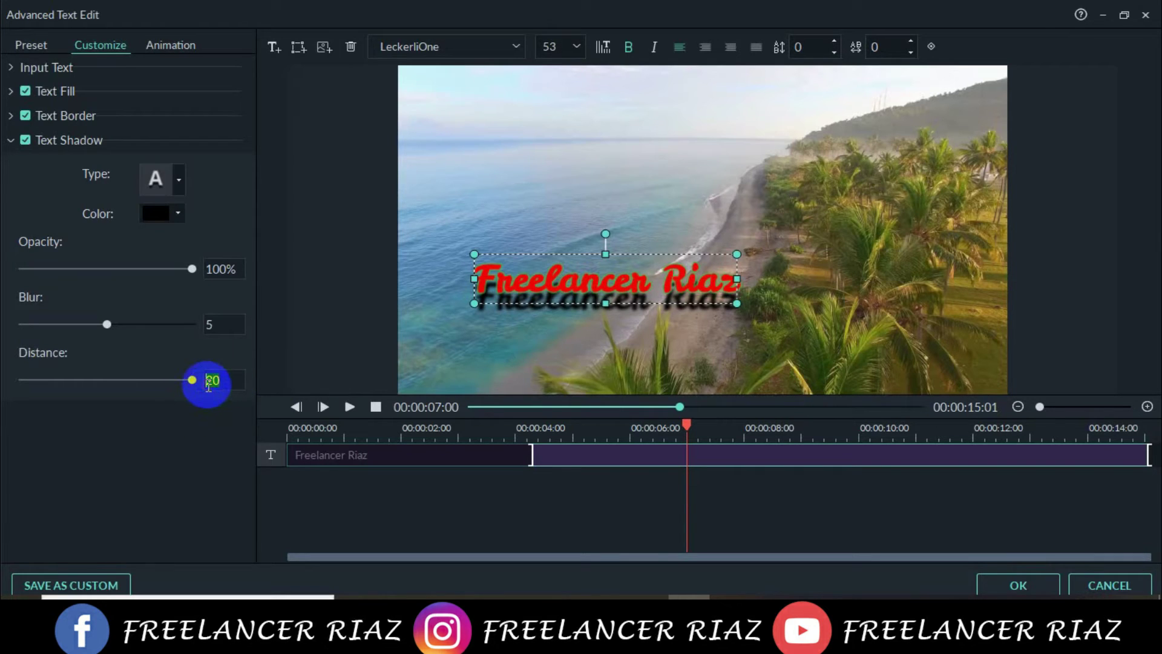
{"action": "type", "text": "5"}
{"action": "key", "text": "Return"}
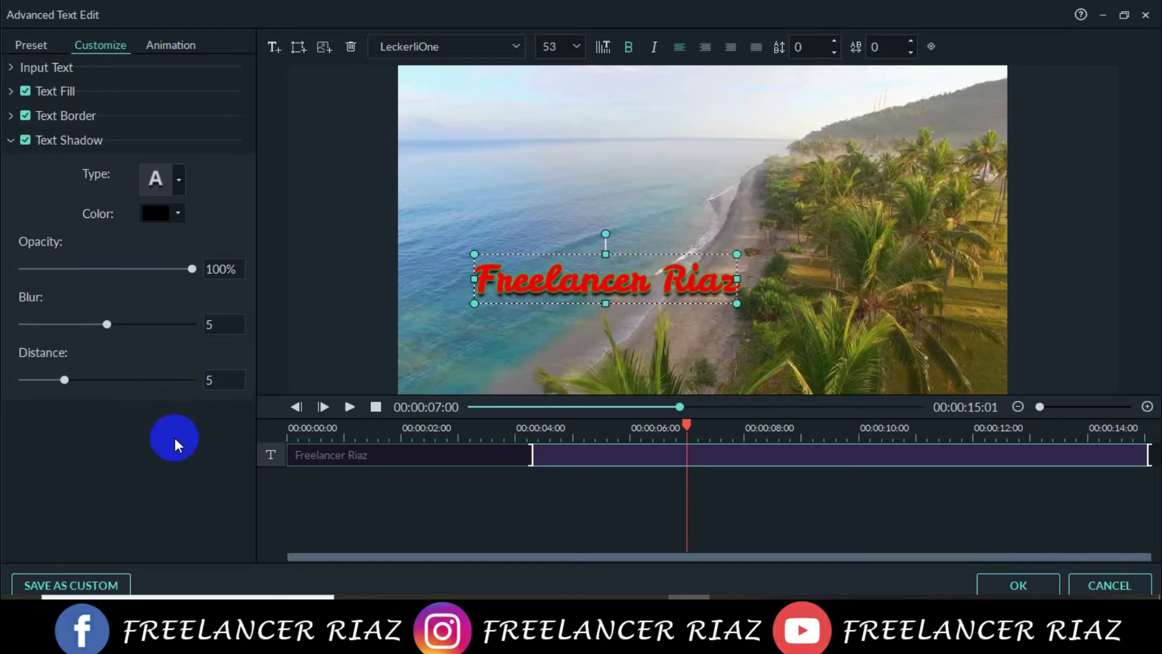
{"action": "left_click_drag", "start_coordinate": [213, 384], "coordinate": [234, 382]}
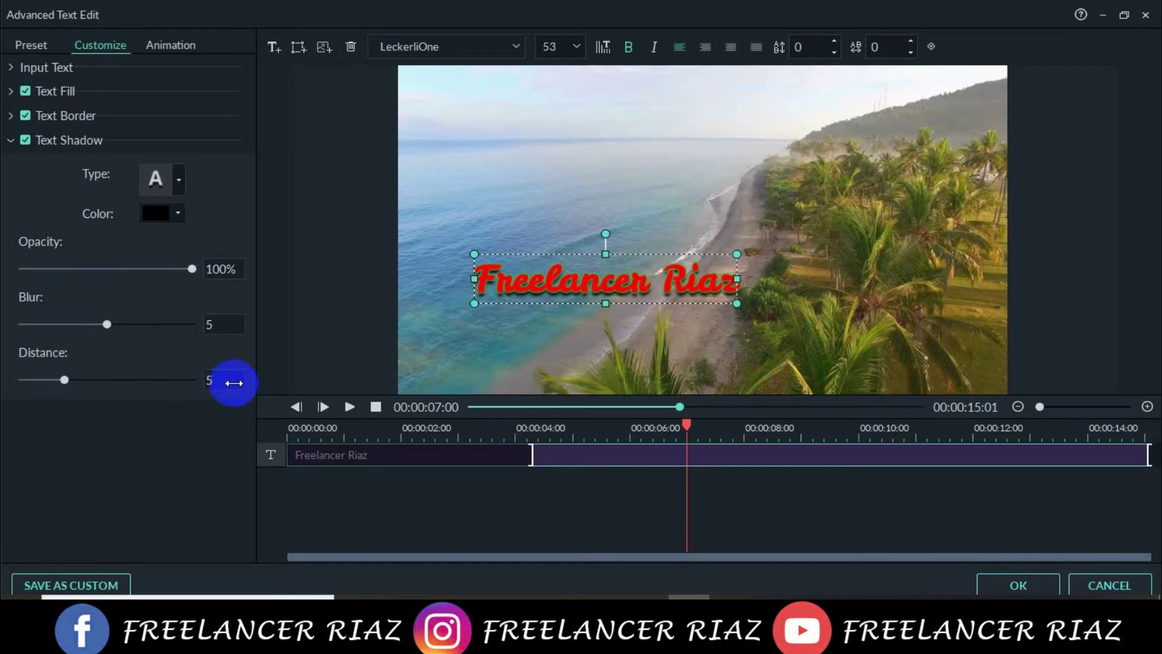
{"action": "key", "text": "Up"}
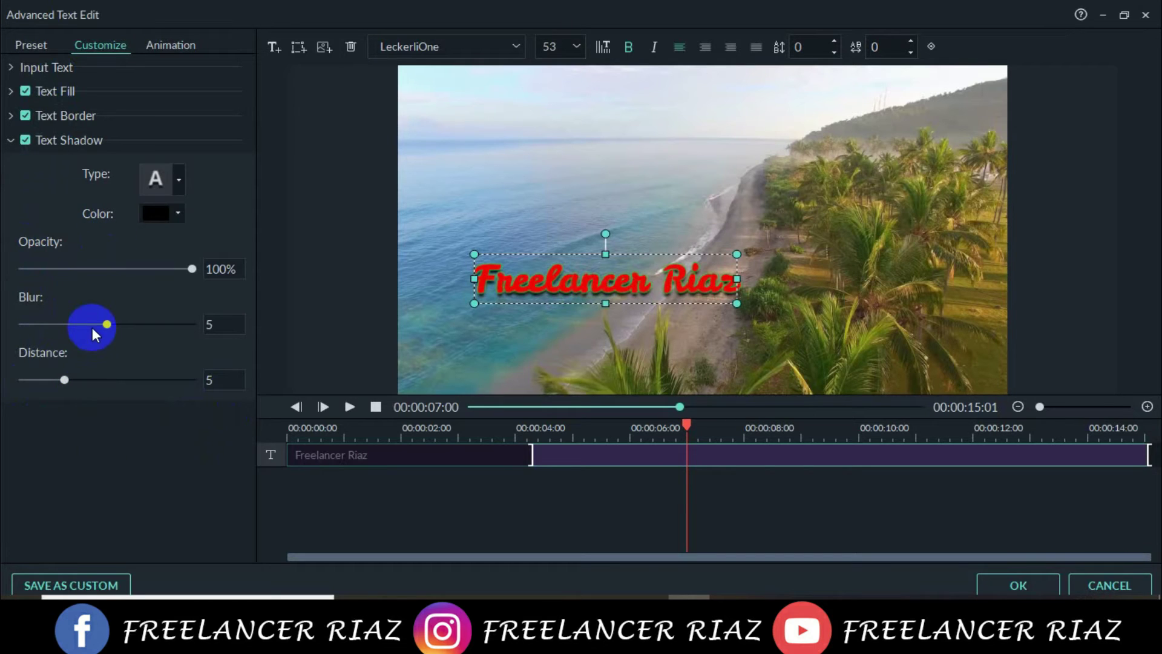
{"action": "left_click", "coordinate": [11, 142]}
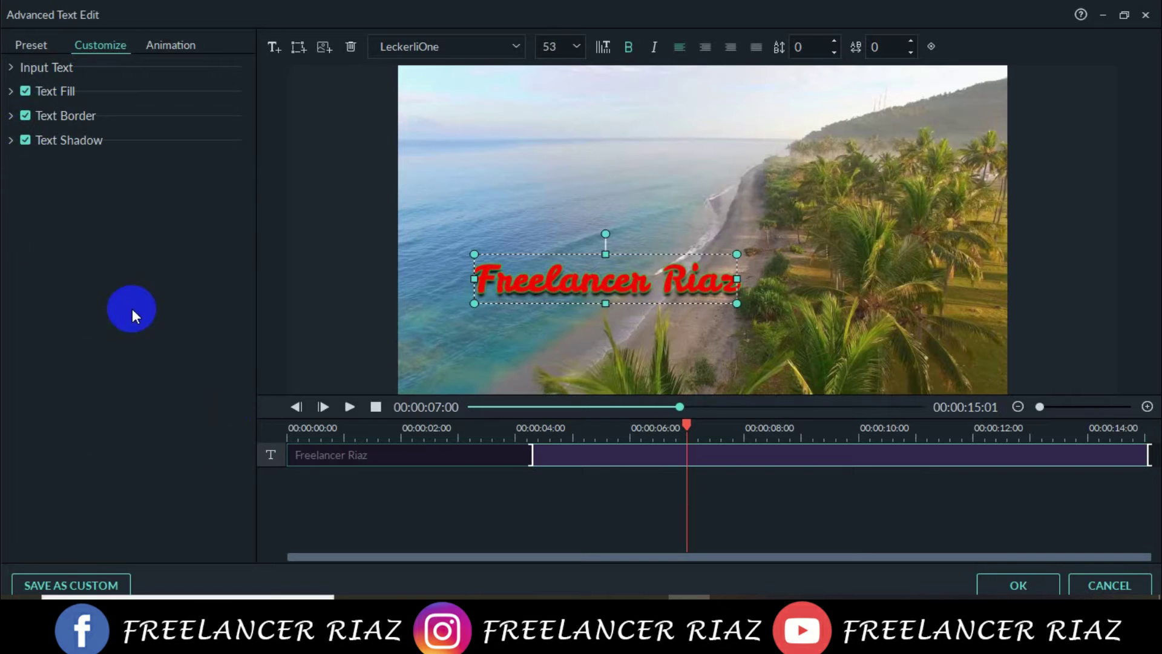
Try the Twrl, Round zoom out and Skew right split animations on the title
{"action": "left_click", "coordinate": [161, 48]}
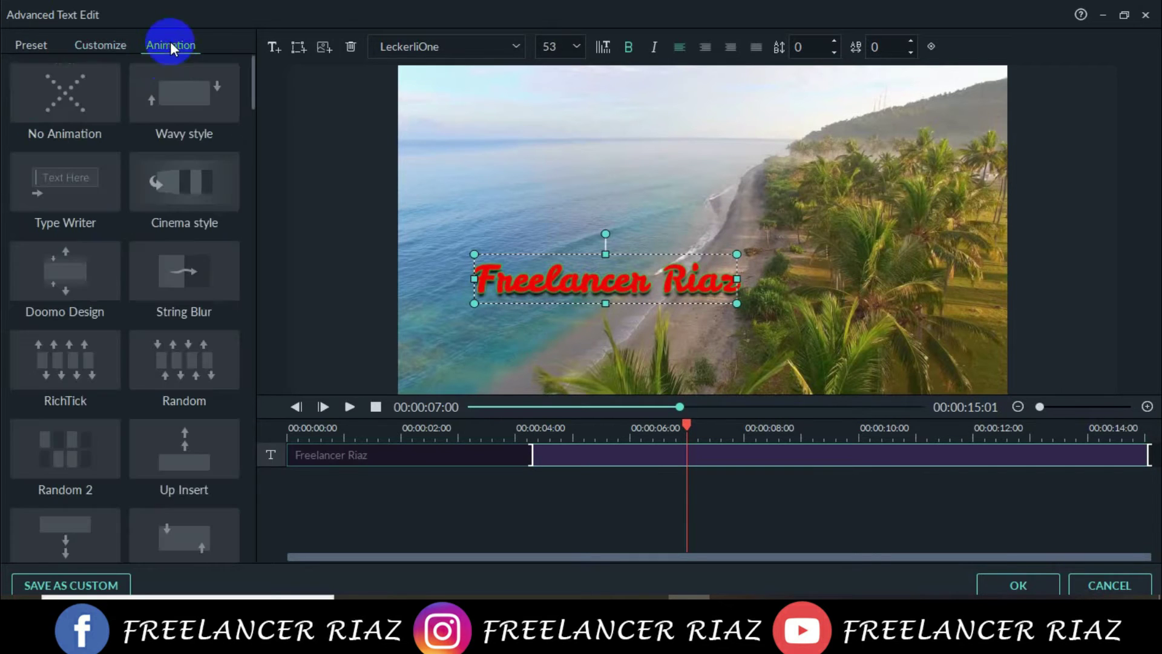
{"action": "scroll", "coordinate": [98, 387], "scroll_direction": "down", "scroll_amount": 5}
{"action": "scroll", "coordinate": [98, 388], "scroll_direction": "down", "scroll_amount": 10}
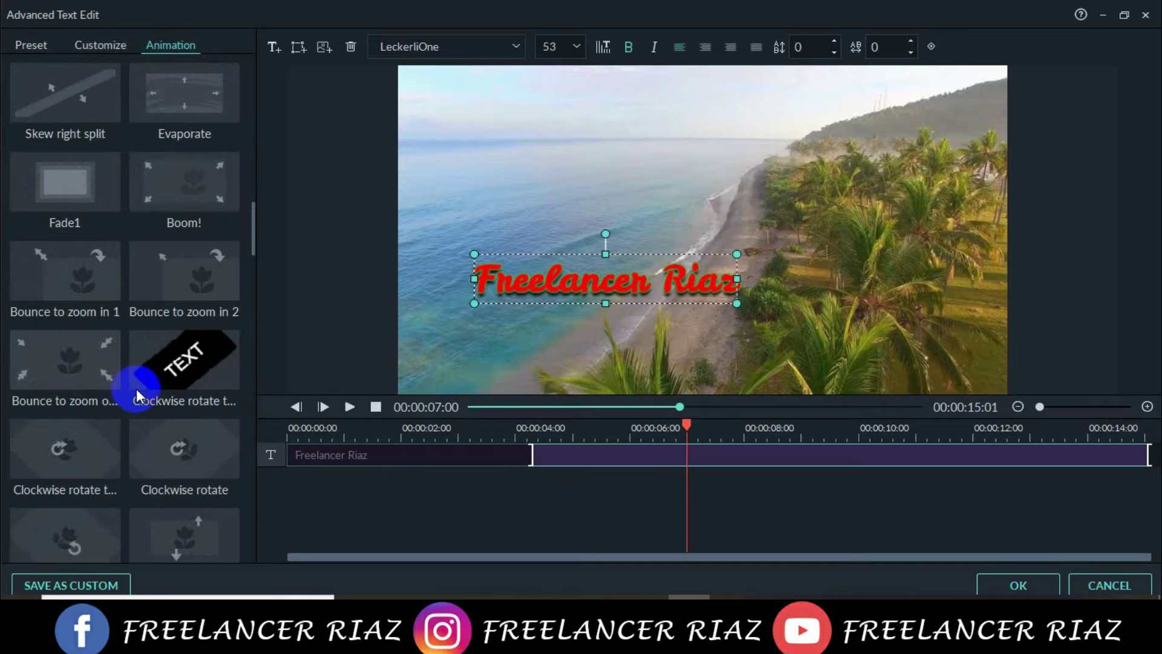
{"action": "scroll", "coordinate": [169, 310], "scroll_direction": "up", "scroll_amount": 3}
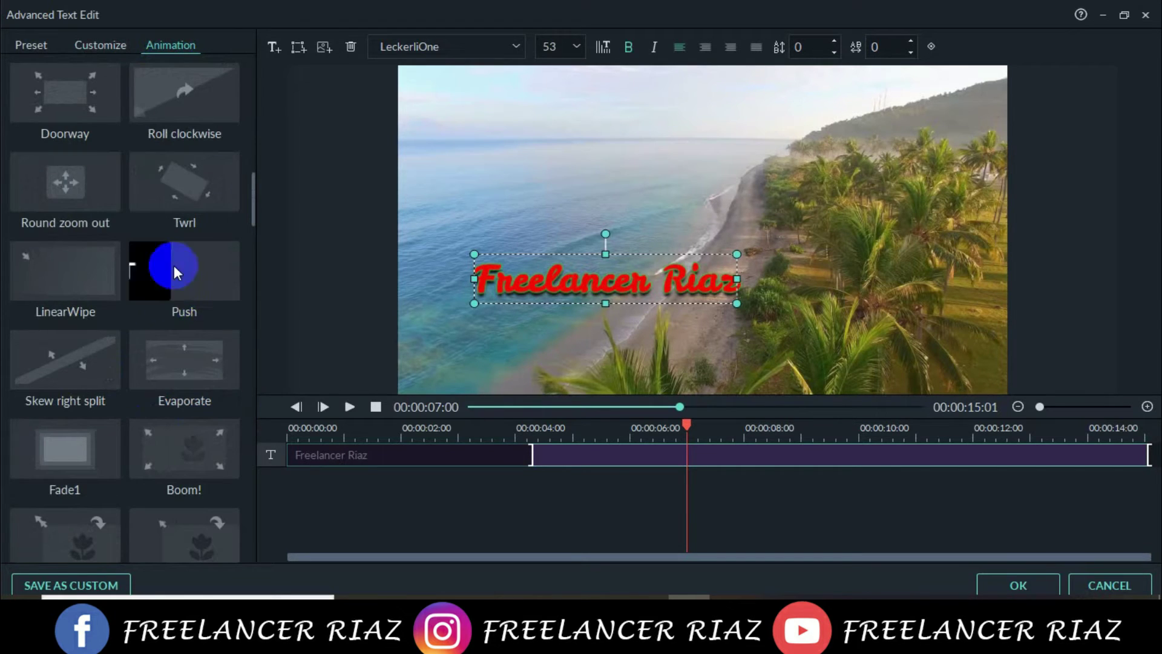
{"action": "left_click", "coordinate": [192, 187]}
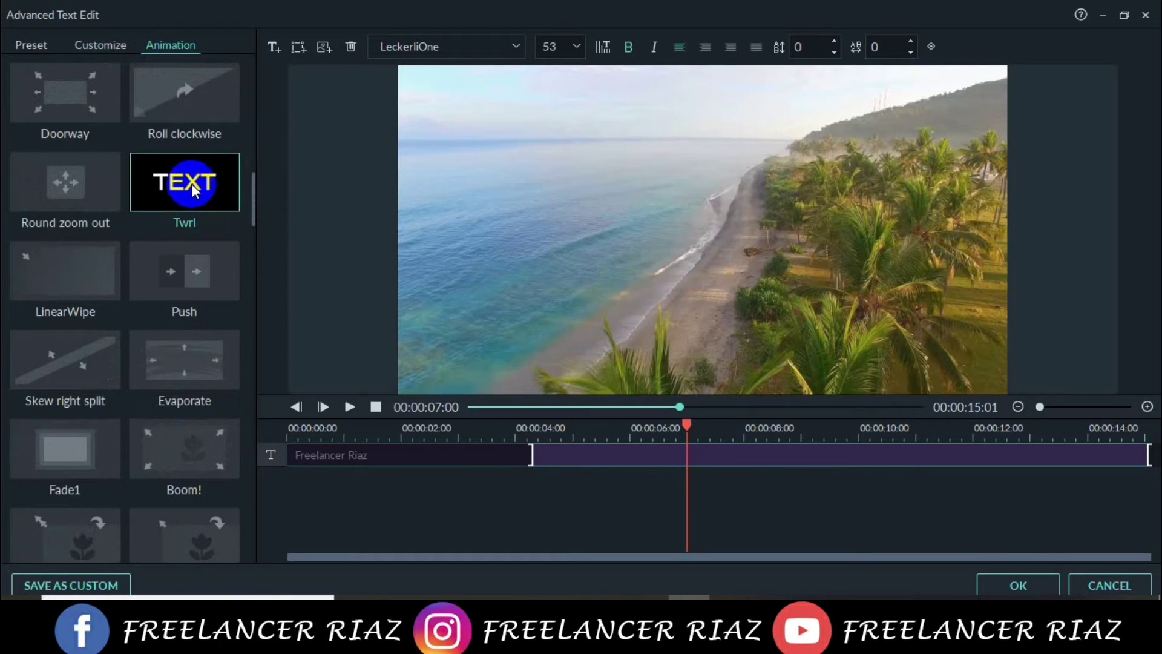
{"action": "double_click", "coordinate": [192, 187]}
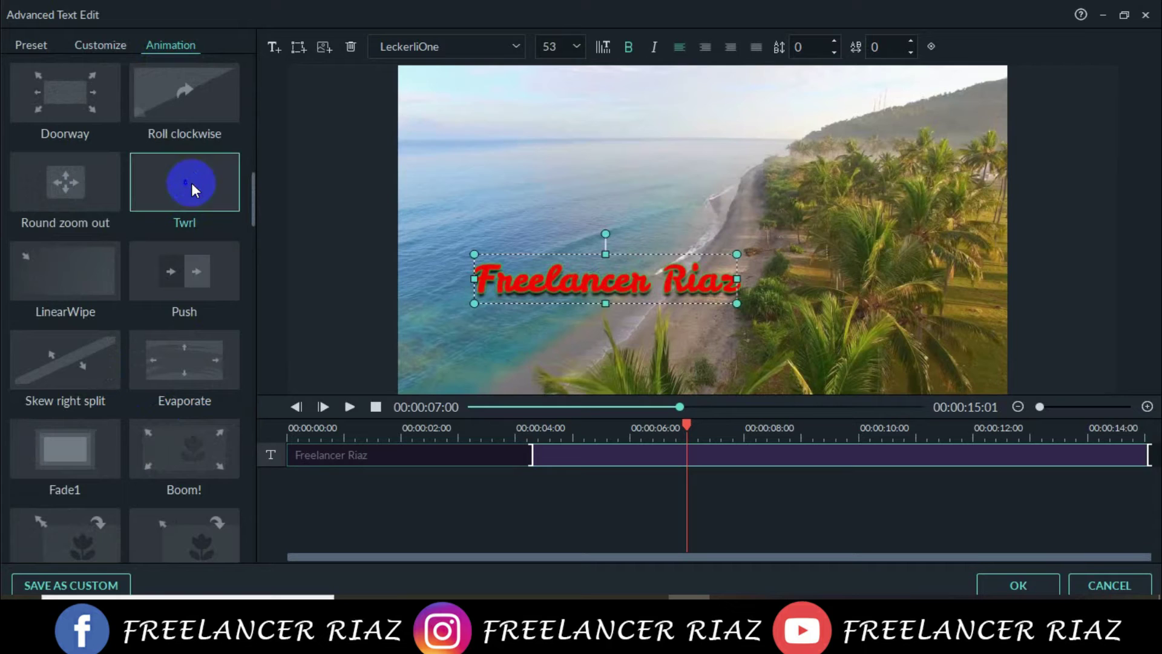
{"action": "left_click", "coordinate": [92, 191]}
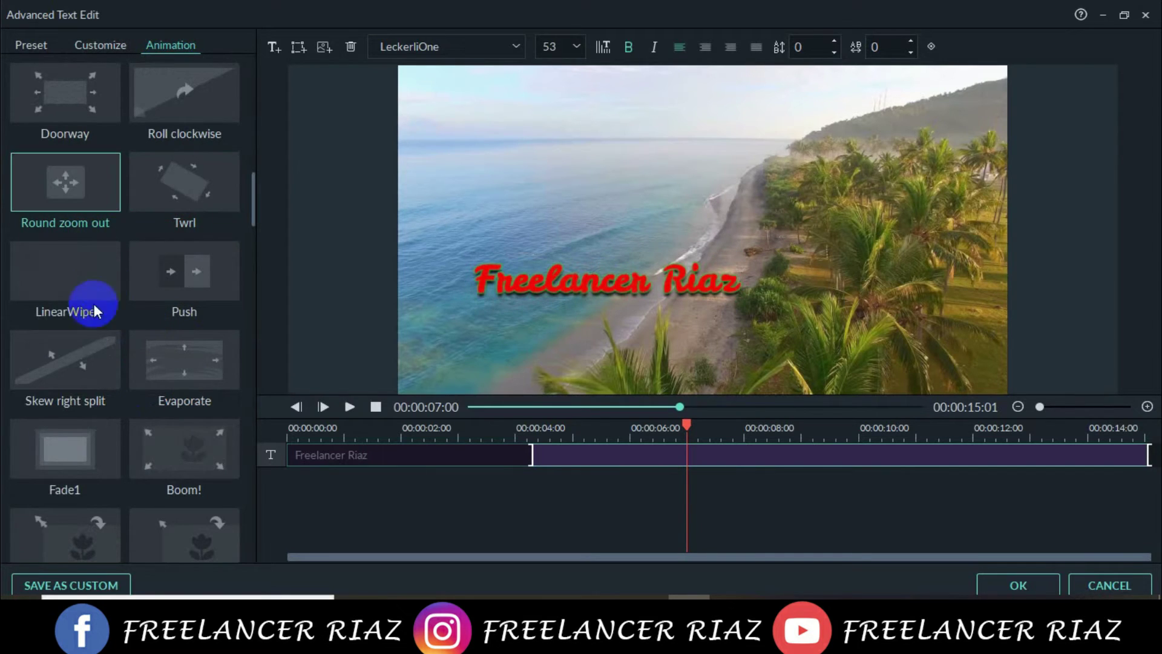
{"action": "left_click", "coordinate": [48, 364]}
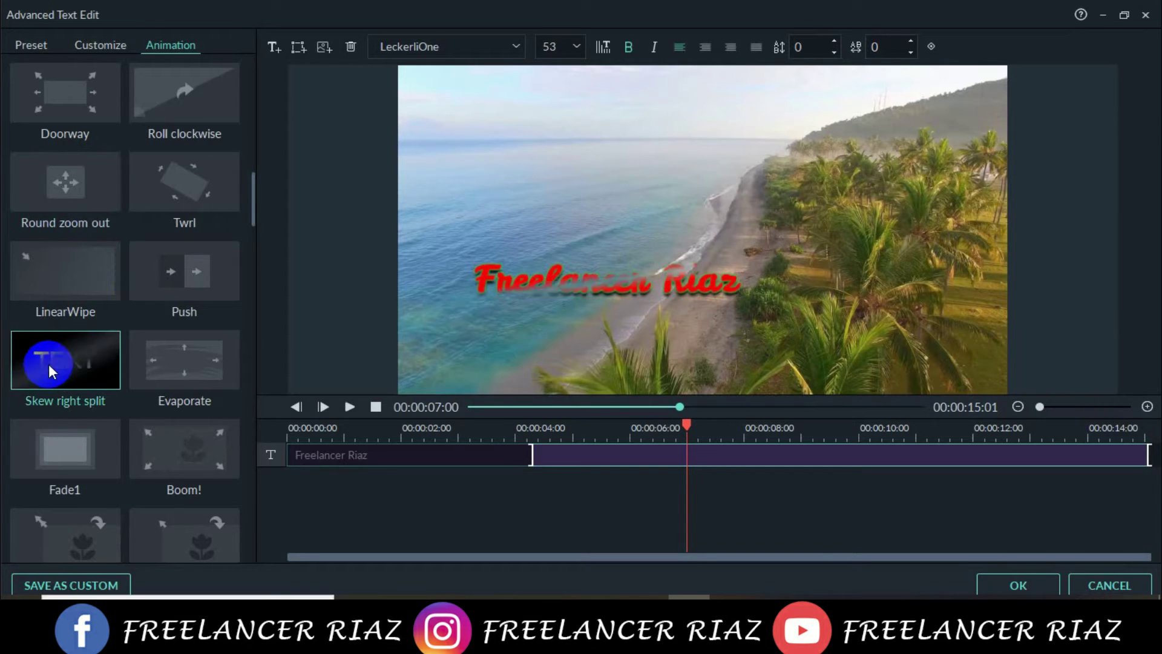
Apply the Random animation to the title and look through the rest of the animation presets
{"action": "scroll", "coordinate": [121, 369], "scroll_direction": "down", "scroll_amount": 10}
{"action": "scroll", "coordinate": [138, 369], "scroll_direction": "down", "scroll_amount": 10}
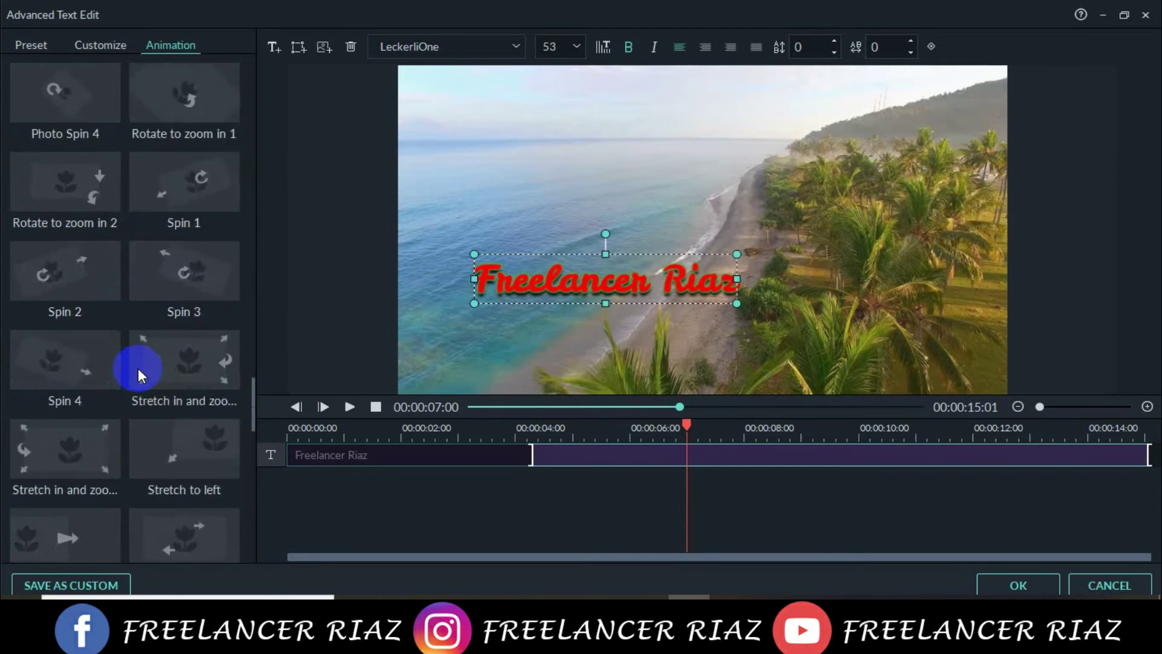
{"action": "scroll", "coordinate": [151, 388], "scroll_direction": "up", "scroll_amount": 3}
{"action": "scroll", "coordinate": [151, 387], "scroll_direction": "down", "scroll_amount": 10}
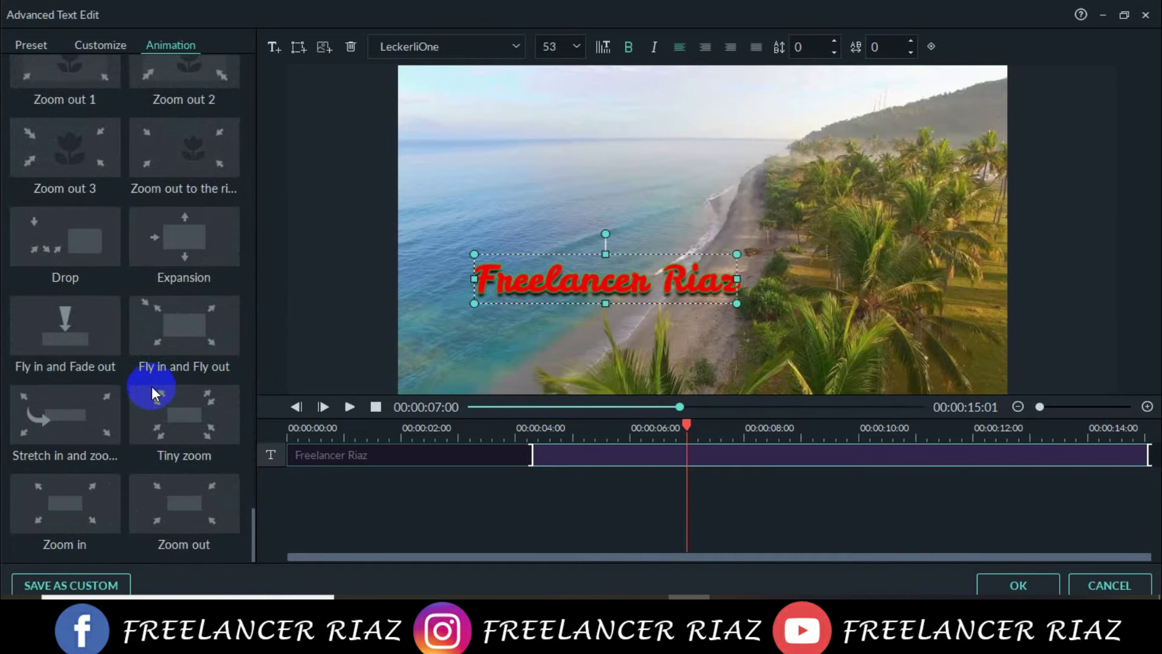
{"action": "scroll", "coordinate": [151, 386], "scroll_direction": "up", "scroll_amount": 15}
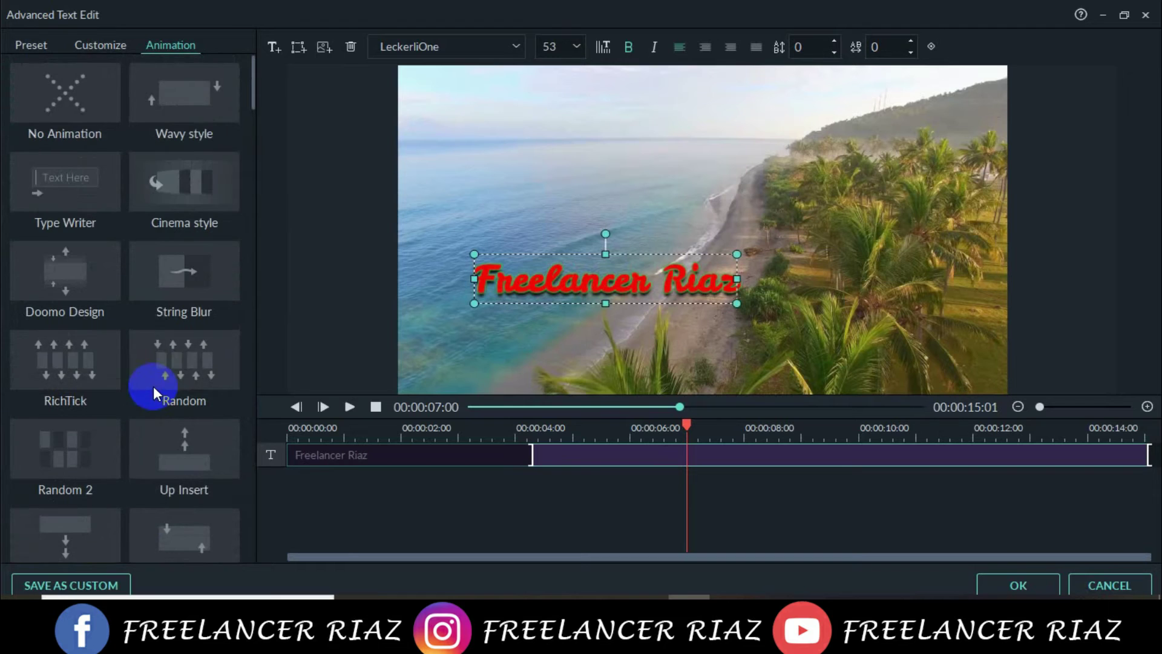
{"action": "mouse_move", "coordinate": [168, 366]}
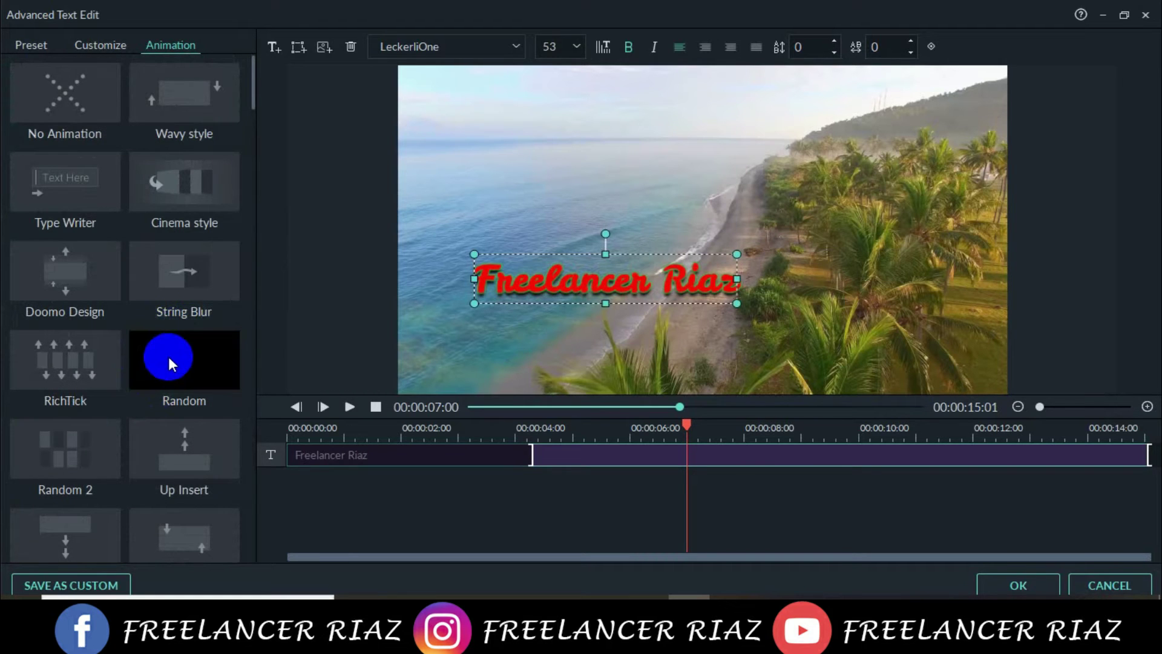
{"action": "left_click", "coordinate": [158, 357]}
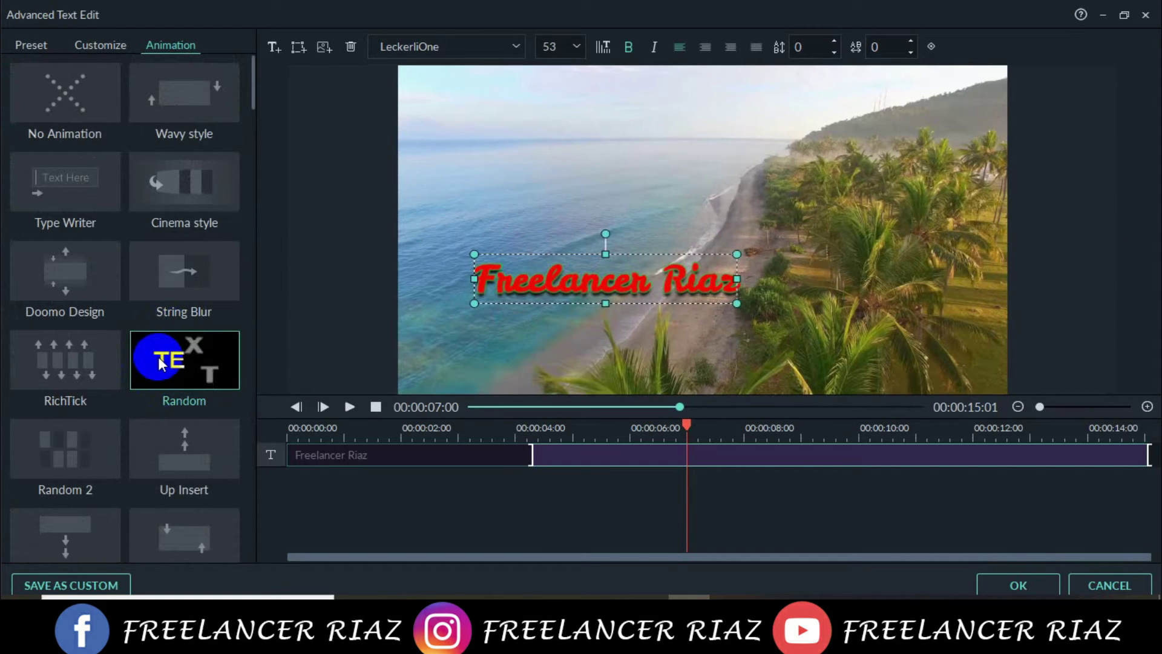
{"action": "scroll", "coordinate": [149, 263], "scroll_direction": "down", "scroll_amount": 15}
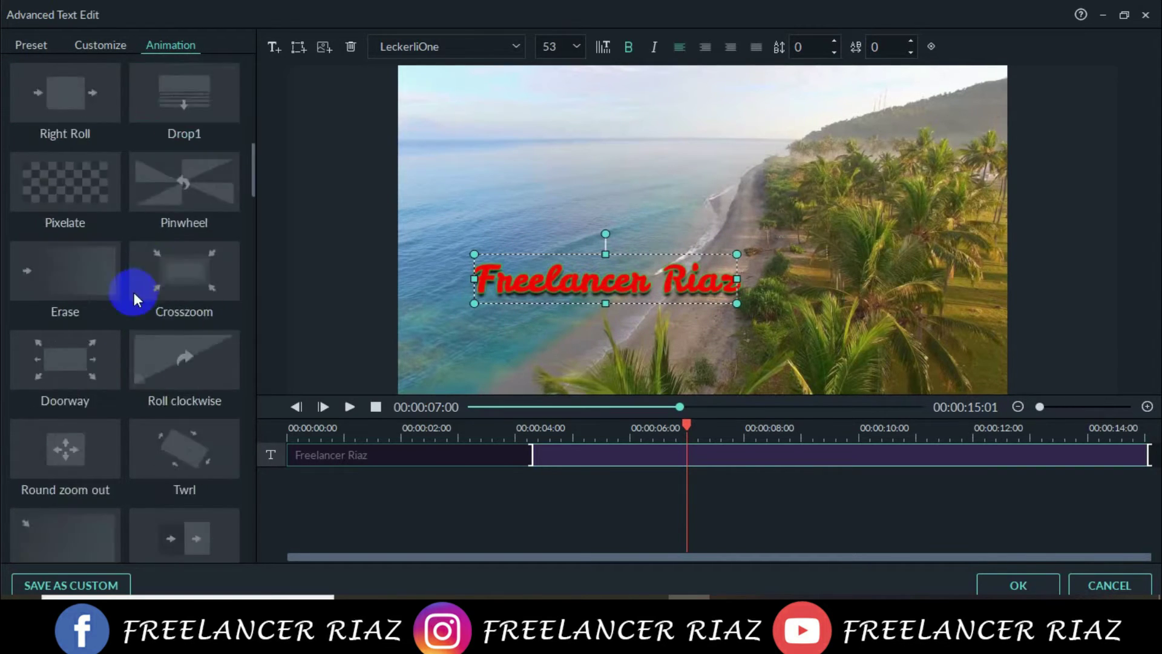
{"action": "scroll", "coordinate": [128, 393], "scroll_direction": "down", "scroll_amount": 10}
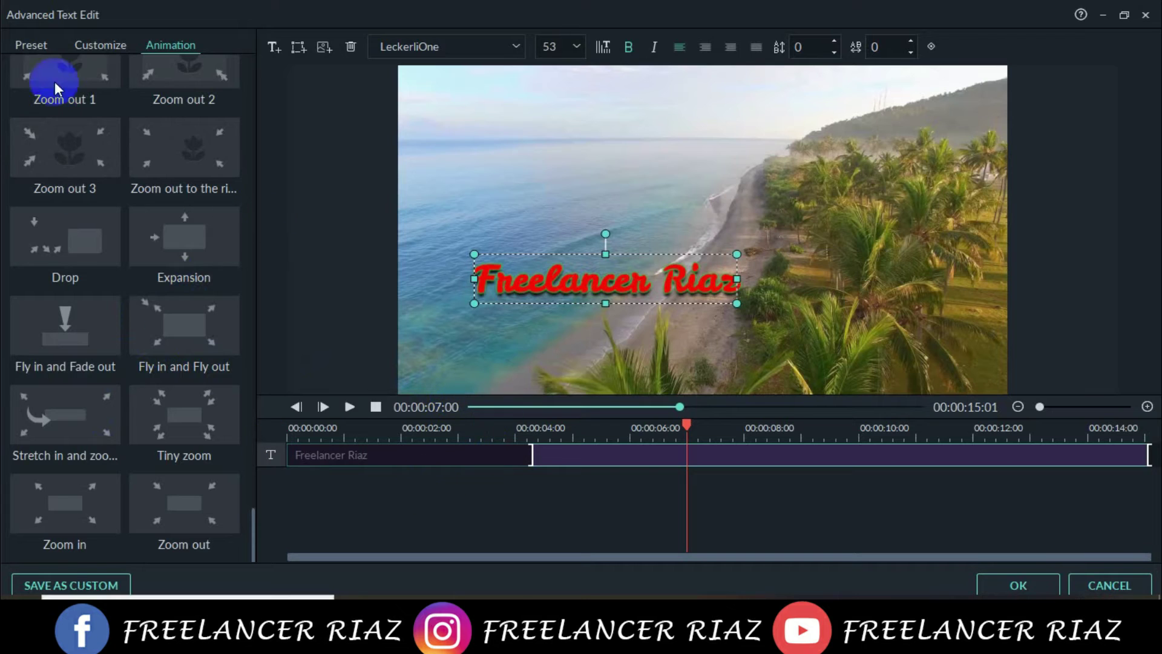
Return to the title's customization settings and reselect the title on the editor's timeline
{"action": "left_click", "coordinate": [103, 43]}
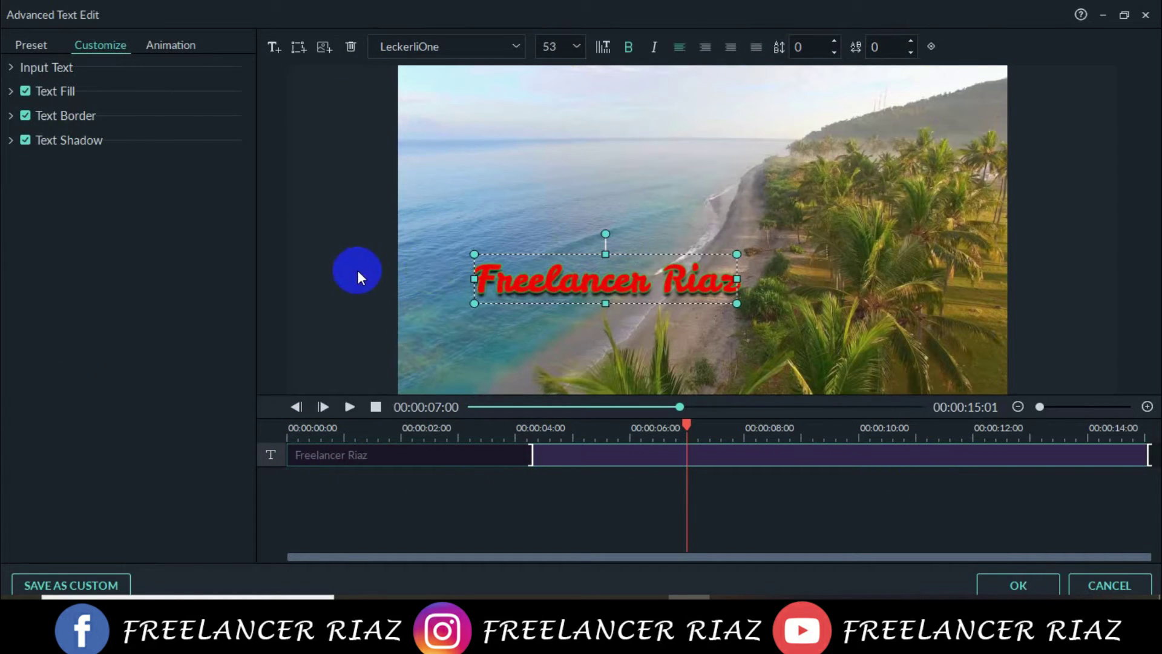
{"action": "left_click", "coordinate": [353, 240]}
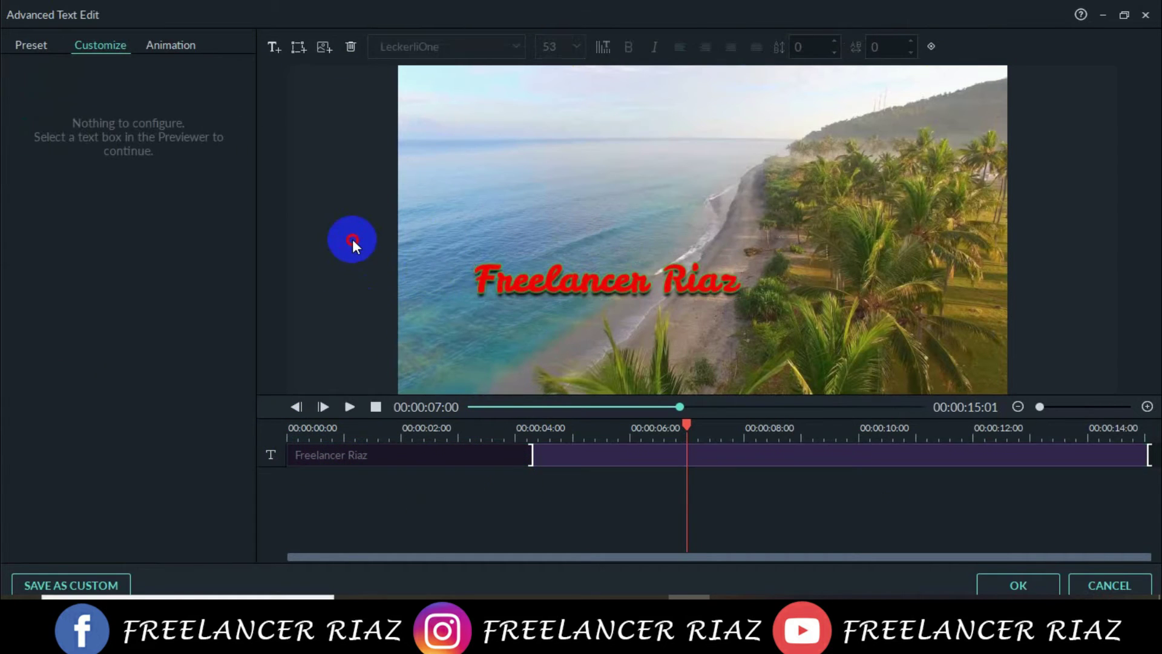
{"action": "left_click", "coordinate": [483, 455]}
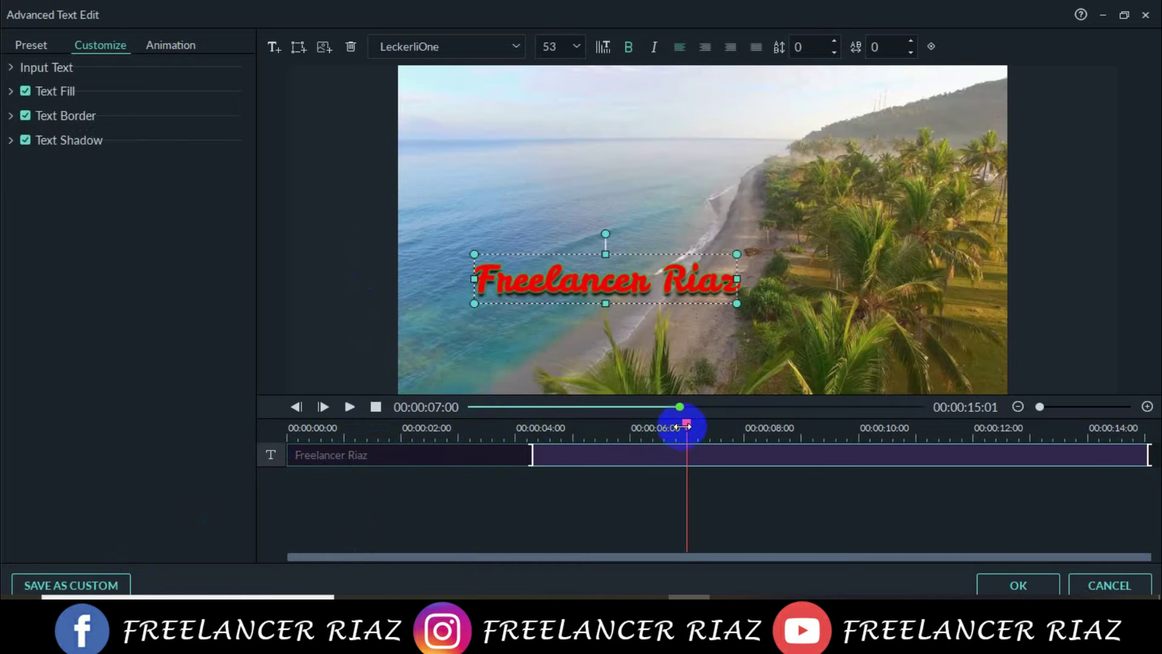
Try opening animation lengths of about 8 seconds and 3 seconds on the title, playing each from the start
{"action": "left_click_drag", "start_coordinate": [681, 425], "coordinate": [354, 426]}
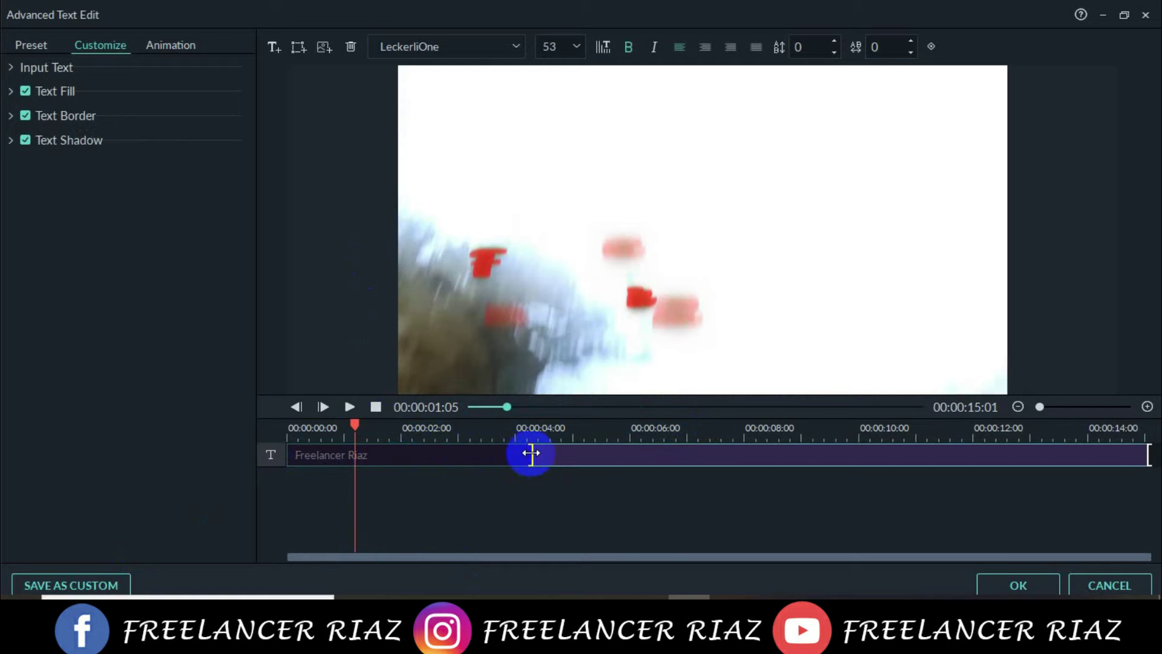
{"action": "left_click_drag", "start_coordinate": [535, 453], "coordinate": [270, 428]}
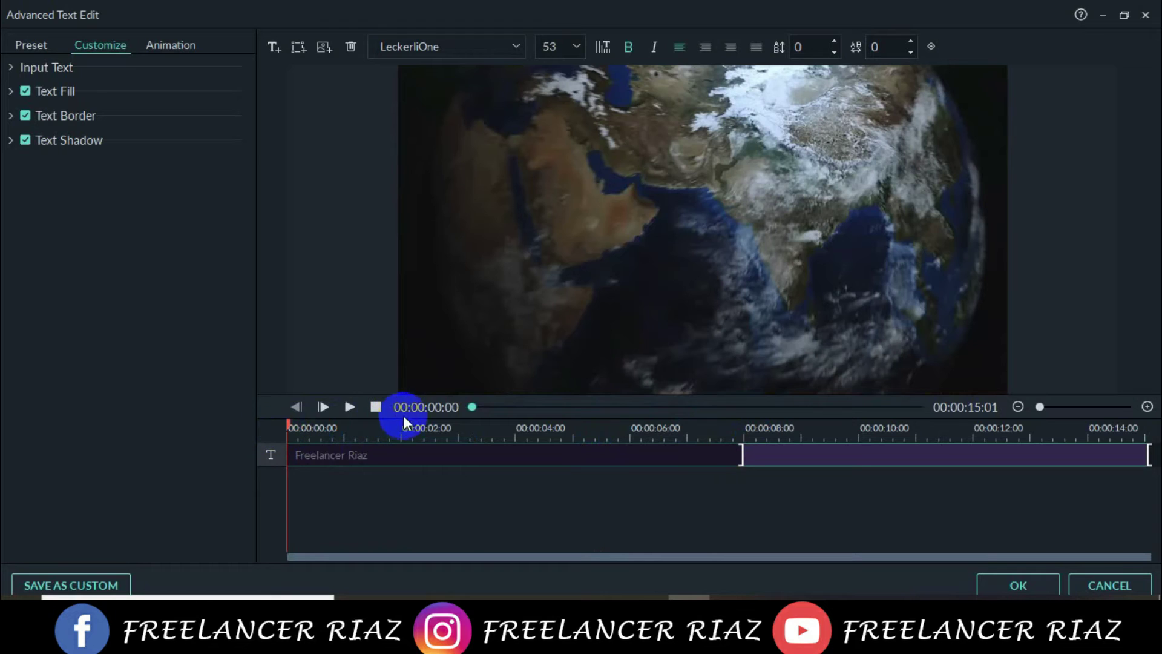
{"action": "left_click", "coordinate": [349, 407]}
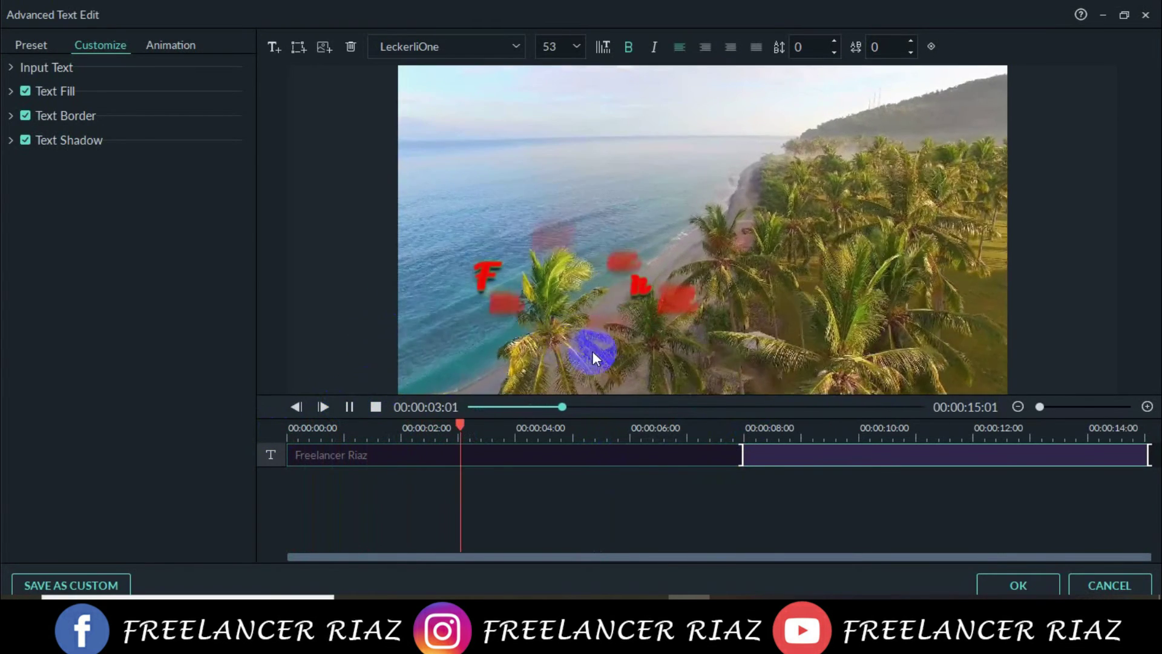
{"action": "left_click_drag", "start_coordinate": [742, 456], "coordinate": [252, 443]}
{"action": "left_click", "coordinate": [350, 406]}
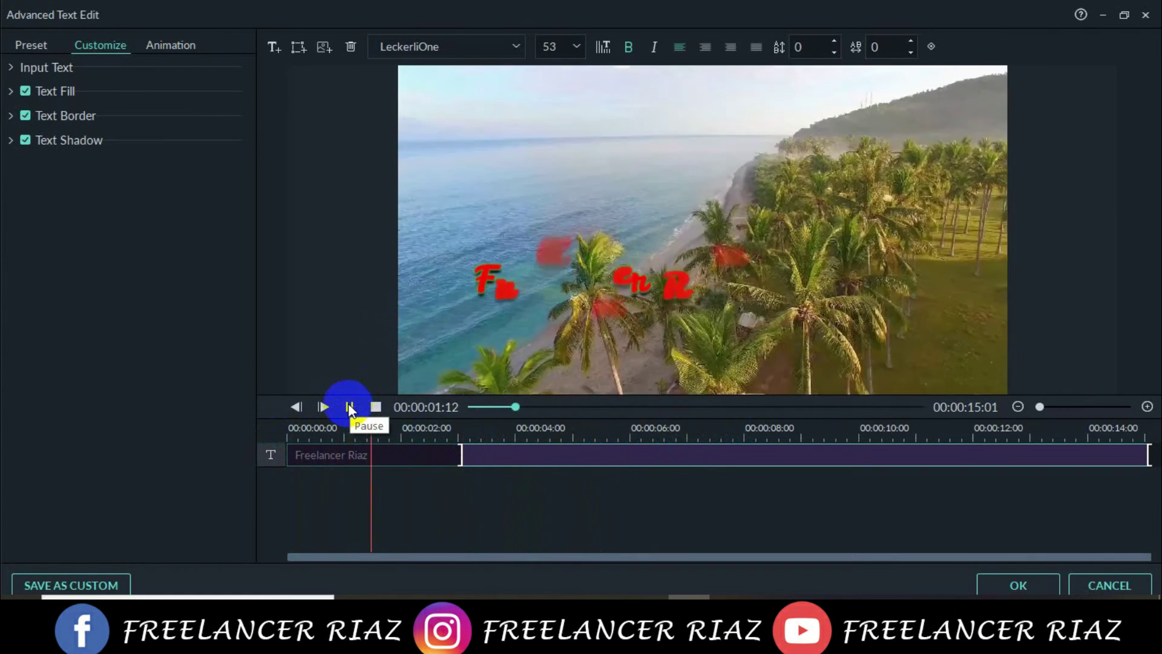
{"action": "left_click", "coordinate": [349, 407]}
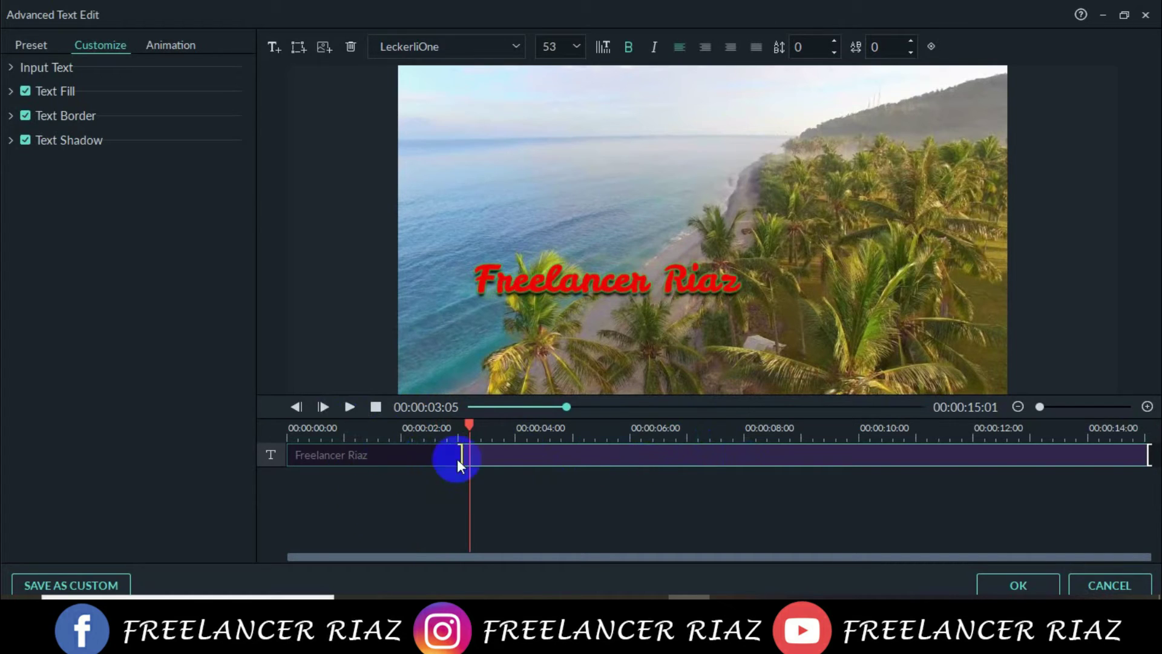
End the title's opening animation at about 00:00:03:17 and move the text slightly down and to the left in the preview
{"action": "mouse_move", "coordinate": [455, 469]}
{"action": "left_mouse_down"}
{"action": "mouse_move", "coordinate": [460, 455]}
{"action": "mouse_move", "coordinate": [497, 461]}
{"action": "left_mouse_up"}
{"action": "left_click_drag", "start_coordinate": [549, 284], "coordinate": [524, 336]}
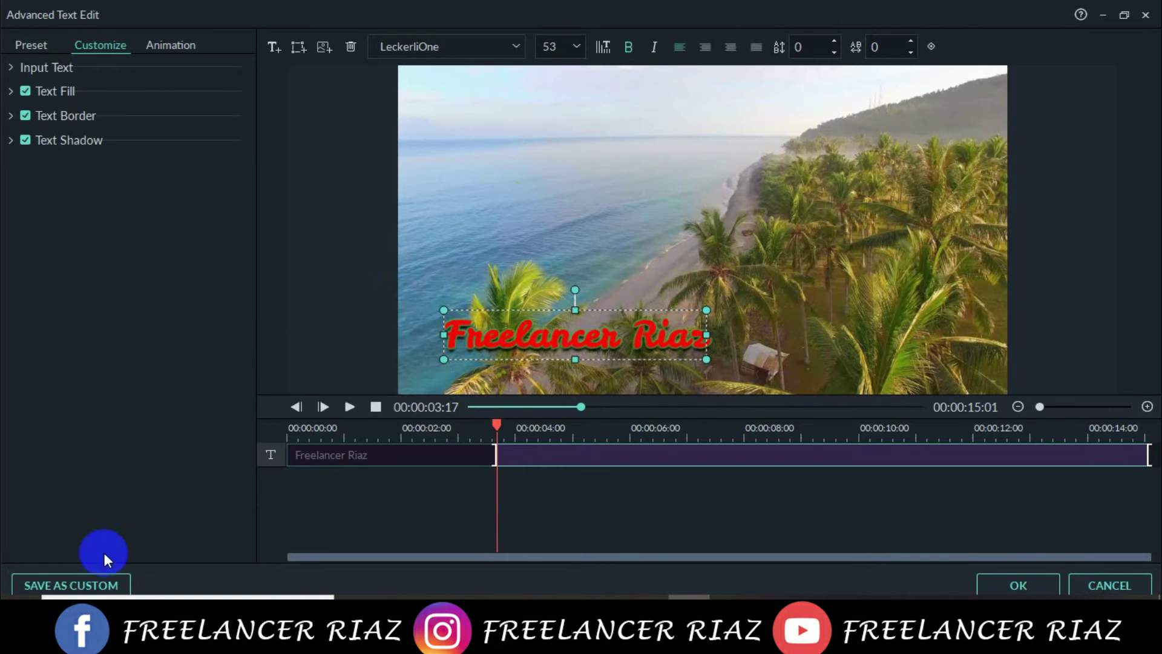
Save the title settings as a custom preset named after the channel and open the text style presets
{"action": "left_click", "coordinate": [89, 590]}
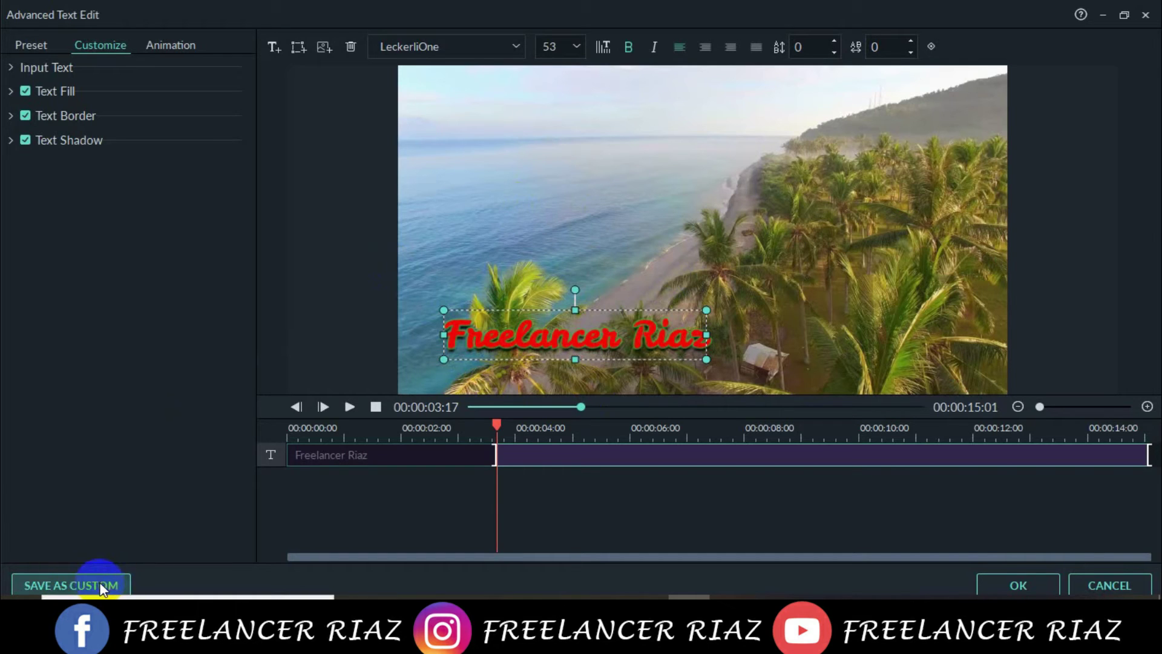
{"action": "left_click", "coordinate": [97, 589]}
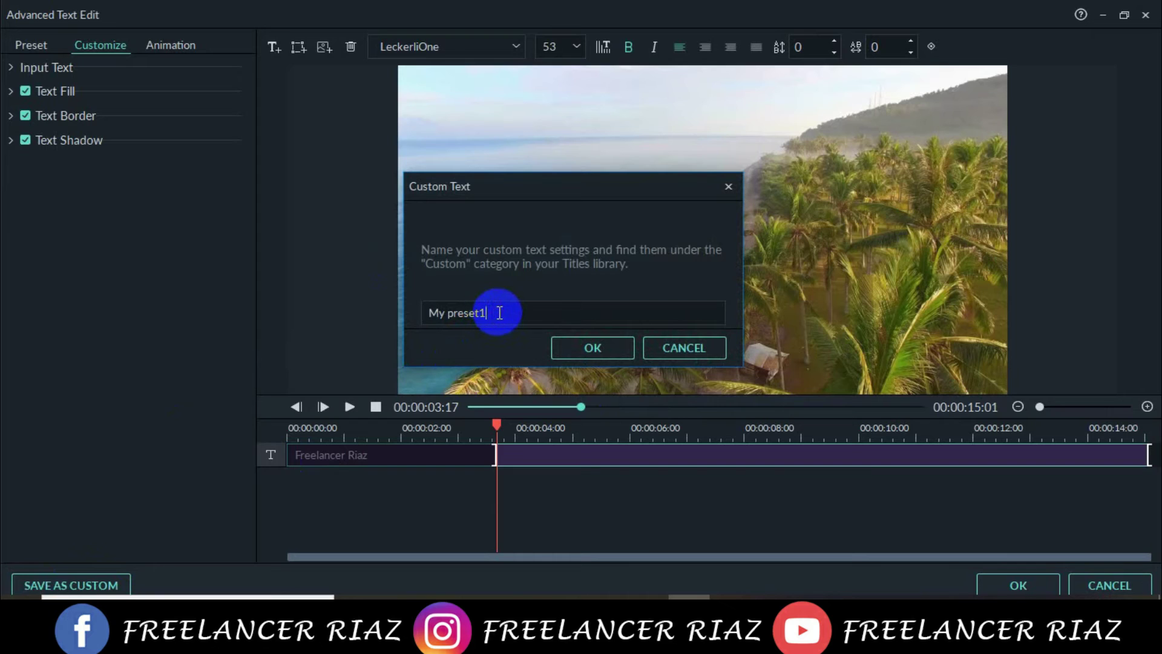
{"action": "left_click_drag", "start_coordinate": [533, 312], "coordinate": [407, 321]}
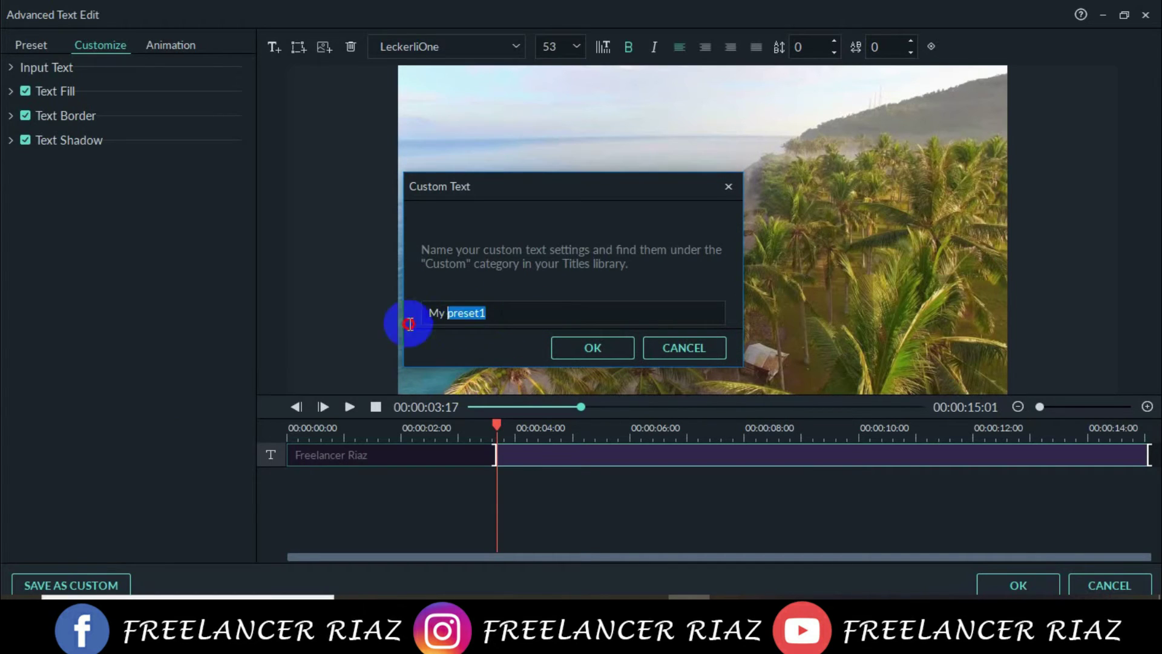
{"action": "left_click", "coordinate": [493, 314]}
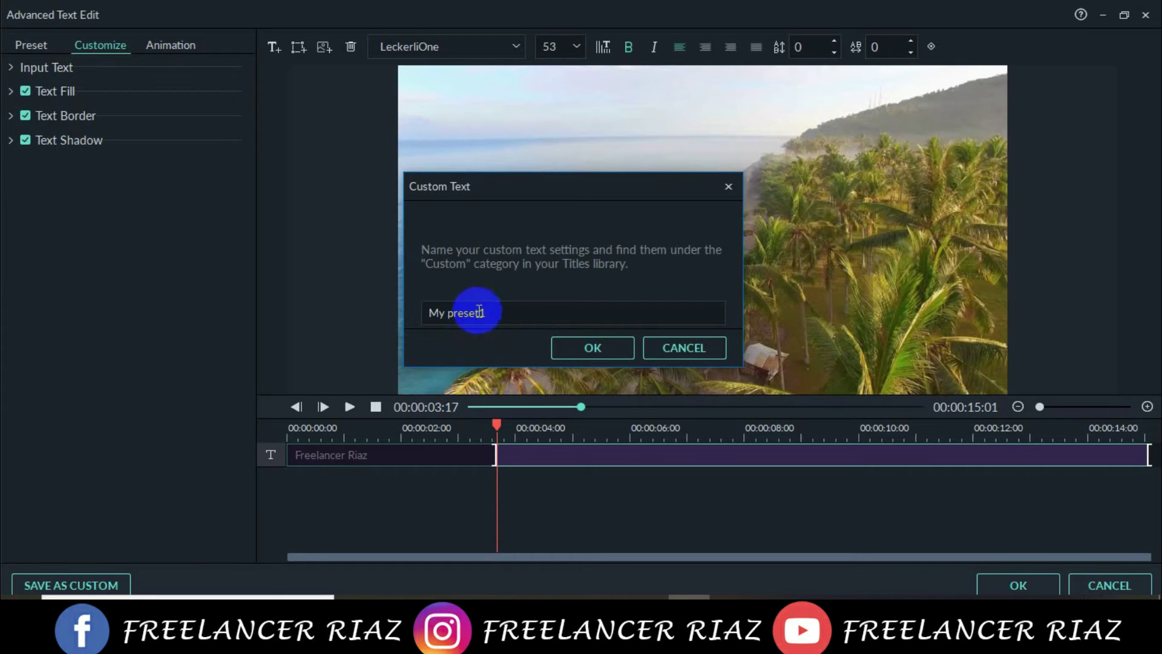
{"action": "left_click_drag", "start_coordinate": [519, 309], "coordinate": [423, 314]}
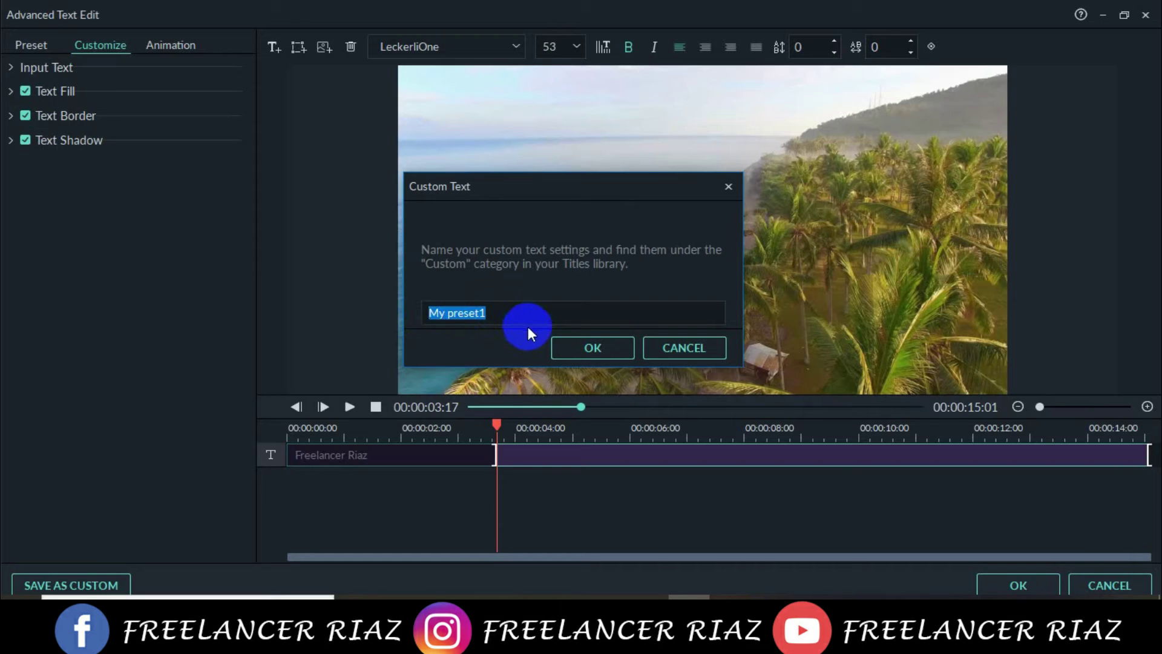
{"action": "type", "text": "freelancer Riaz"}
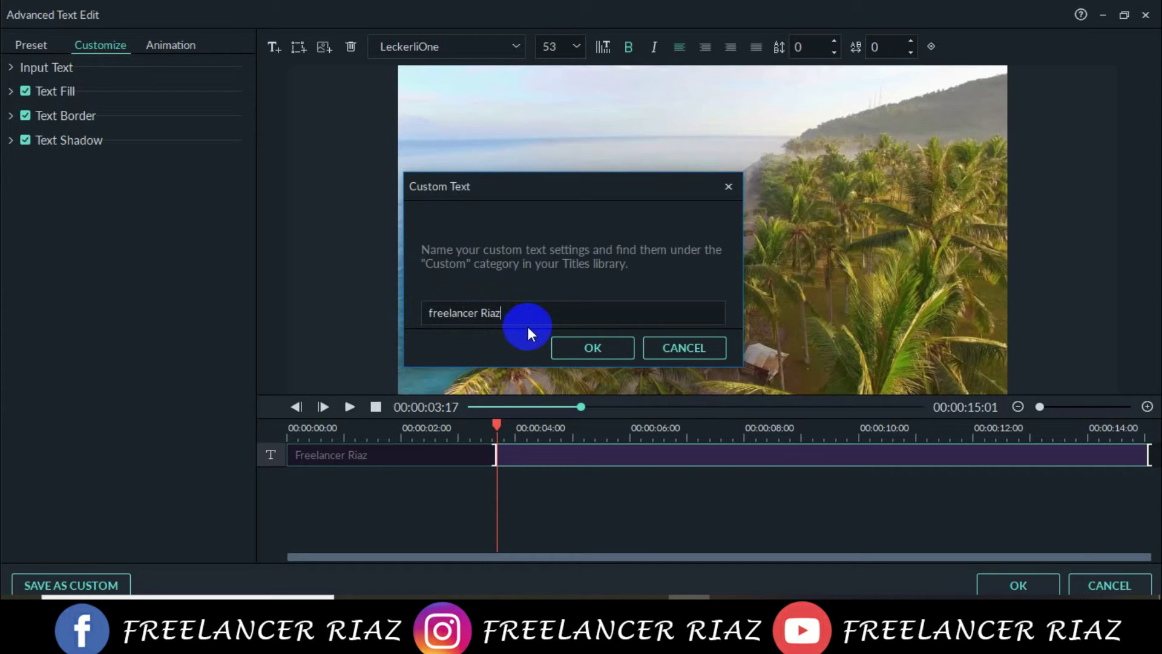
{"action": "left_click", "coordinate": [594, 347]}
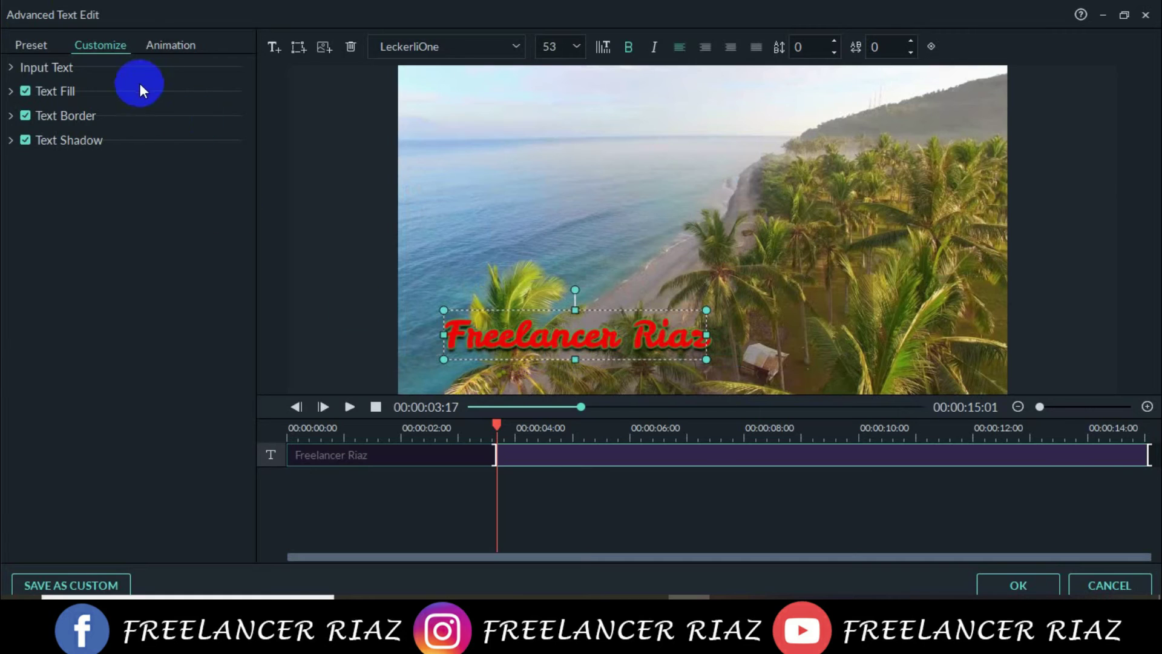
{"action": "left_click", "coordinate": [24, 45]}
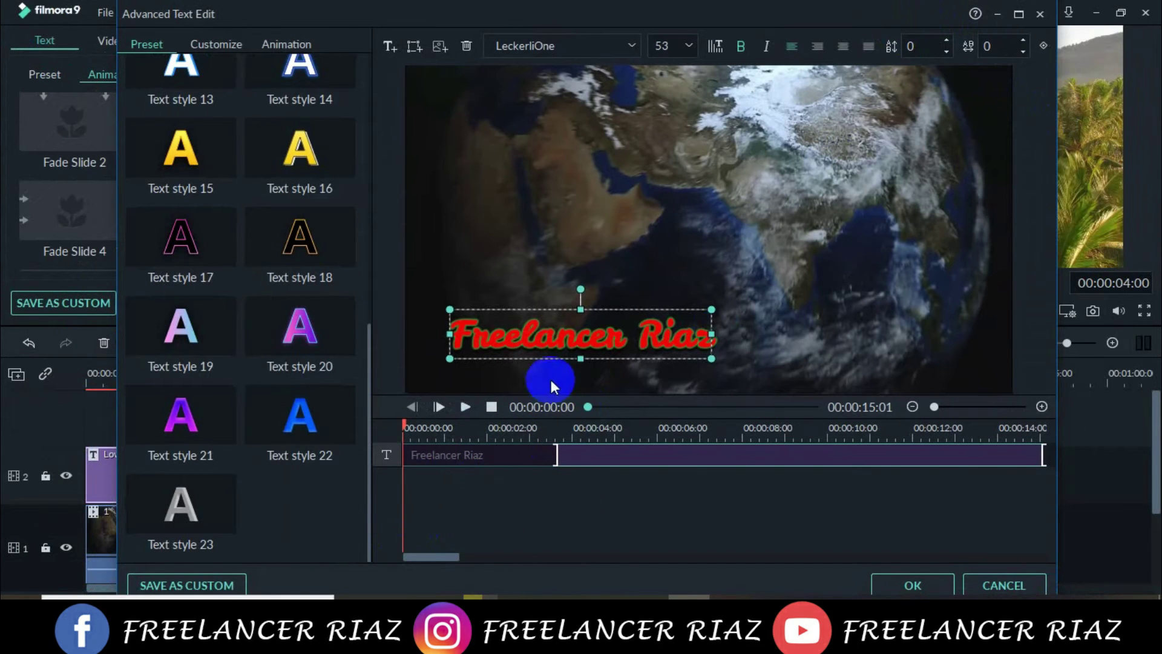
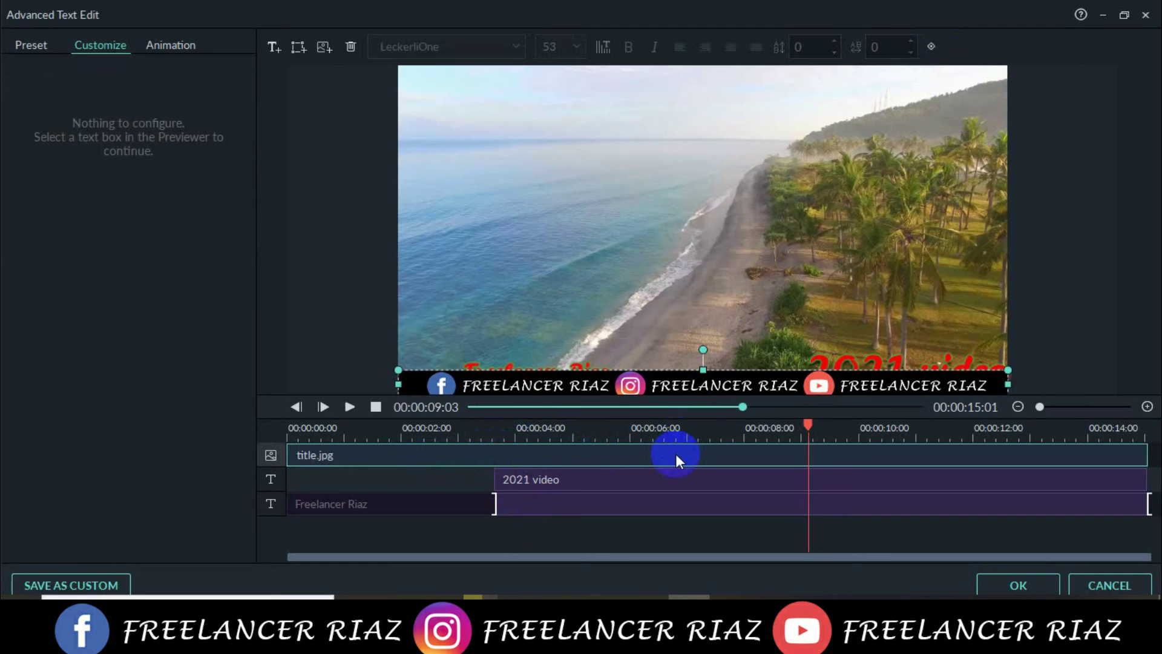
Try the Move to Front, Move Backward One and Move to Back layer orders on the title.jpg banner
{"action": "left_click", "coordinate": [932, 45]}
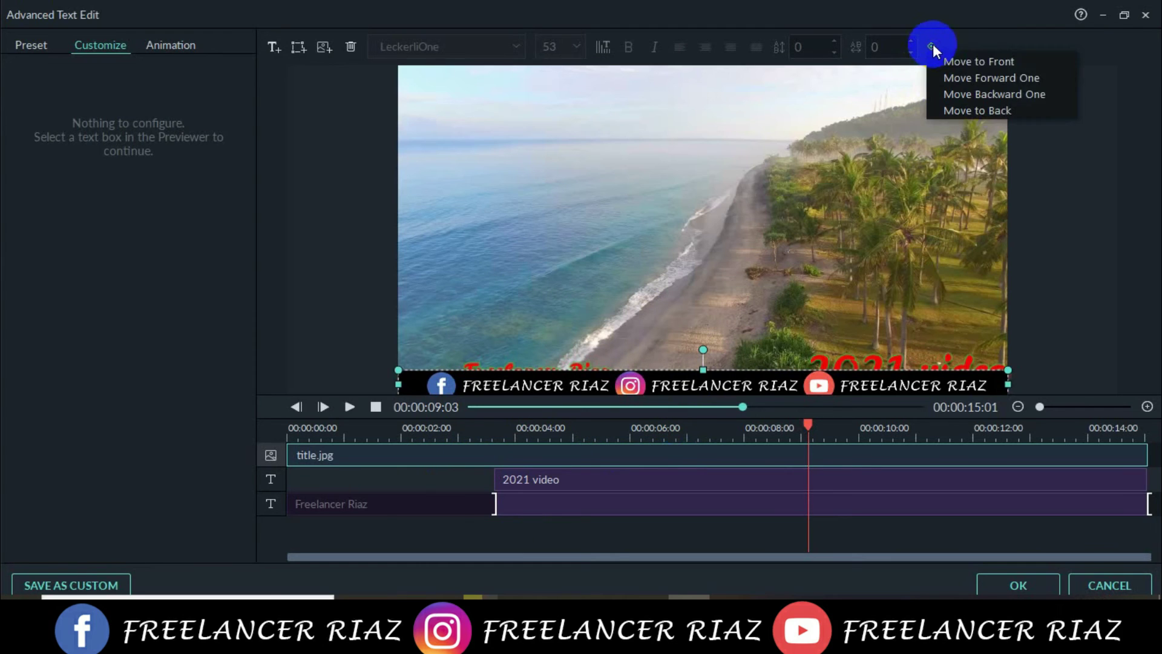
{"action": "left_click", "coordinate": [977, 60]}
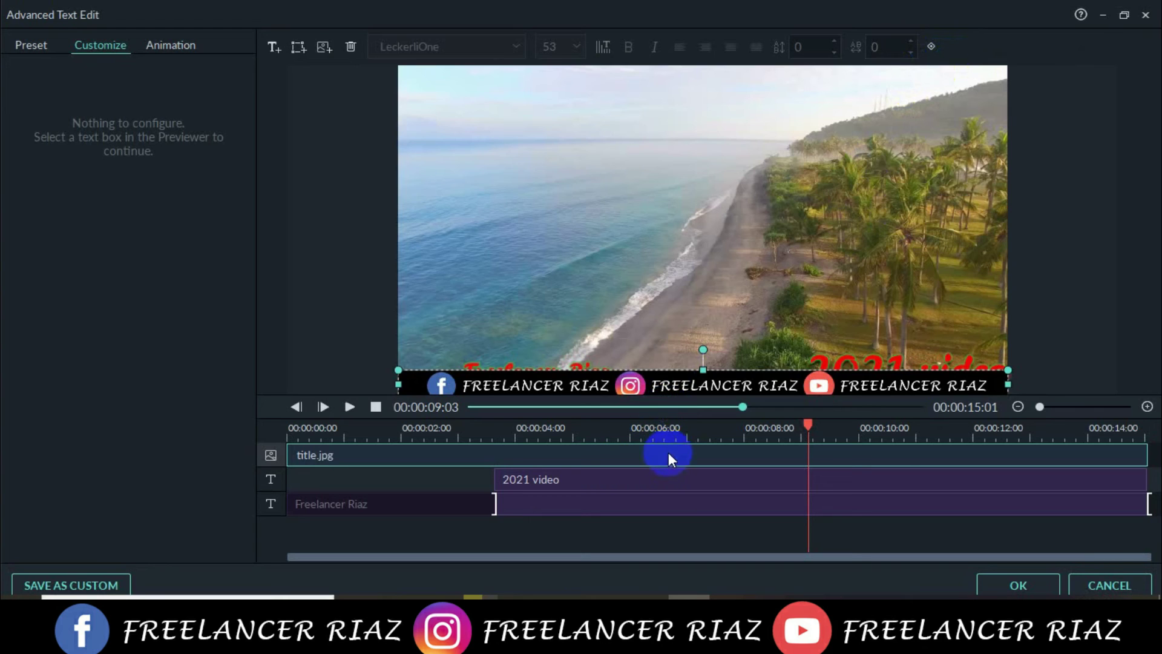
{"action": "left_click", "coordinate": [931, 46]}
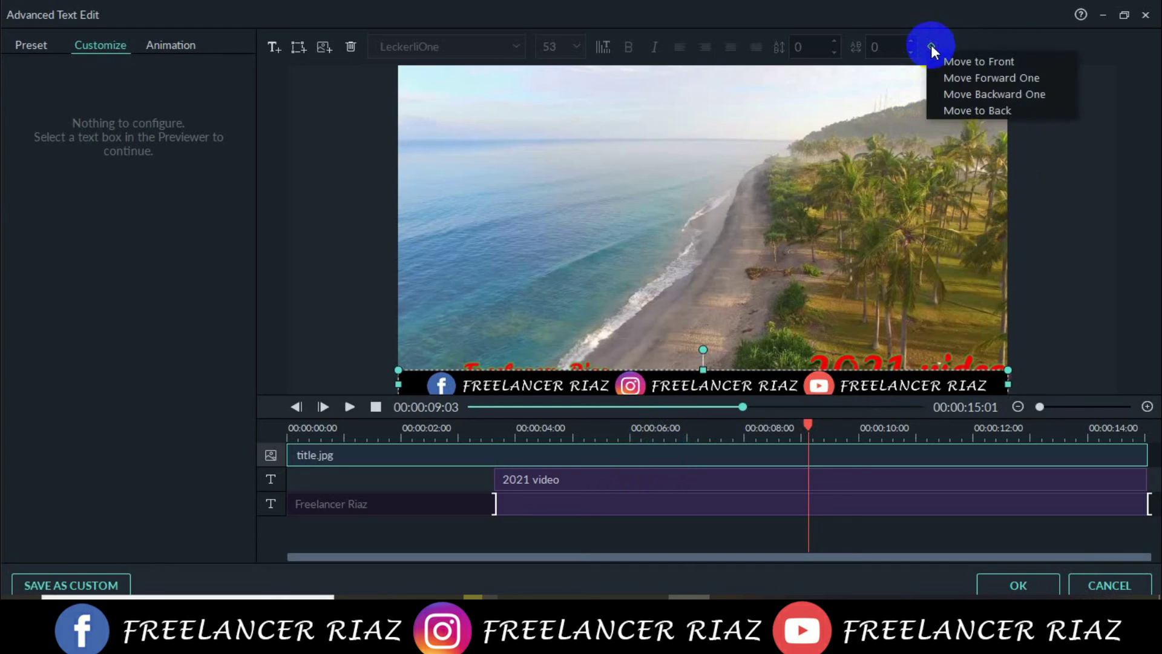
{"action": "left_click", "coordinate": [969, 94]}
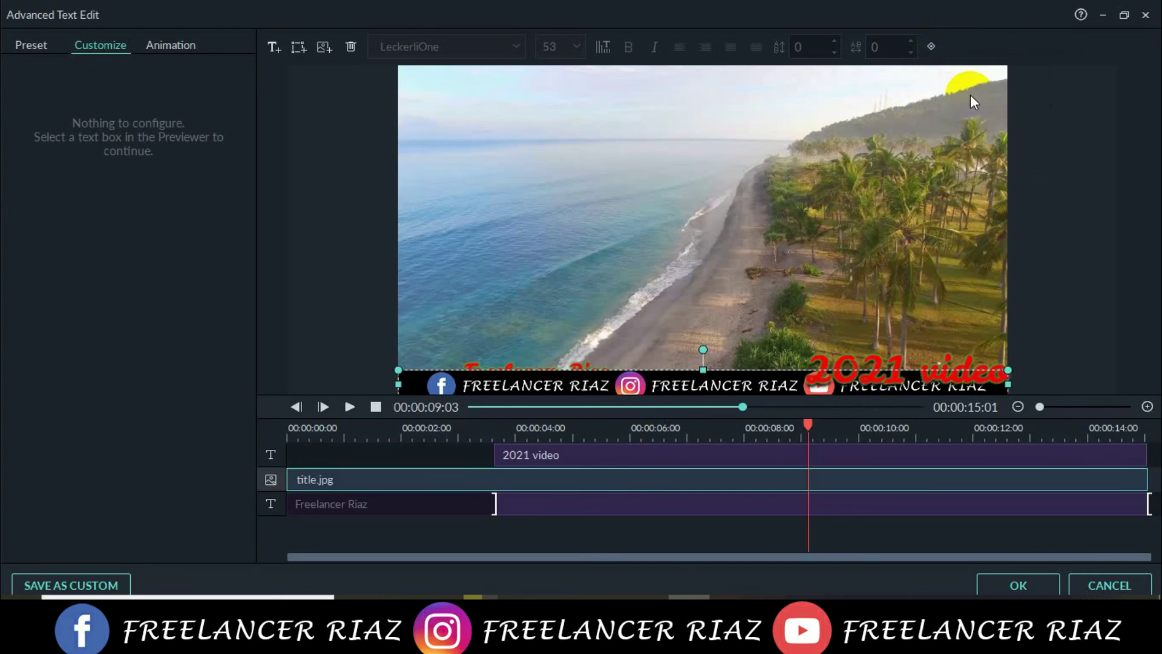
{"action": "left_click", "coordinate": [932, 46]}
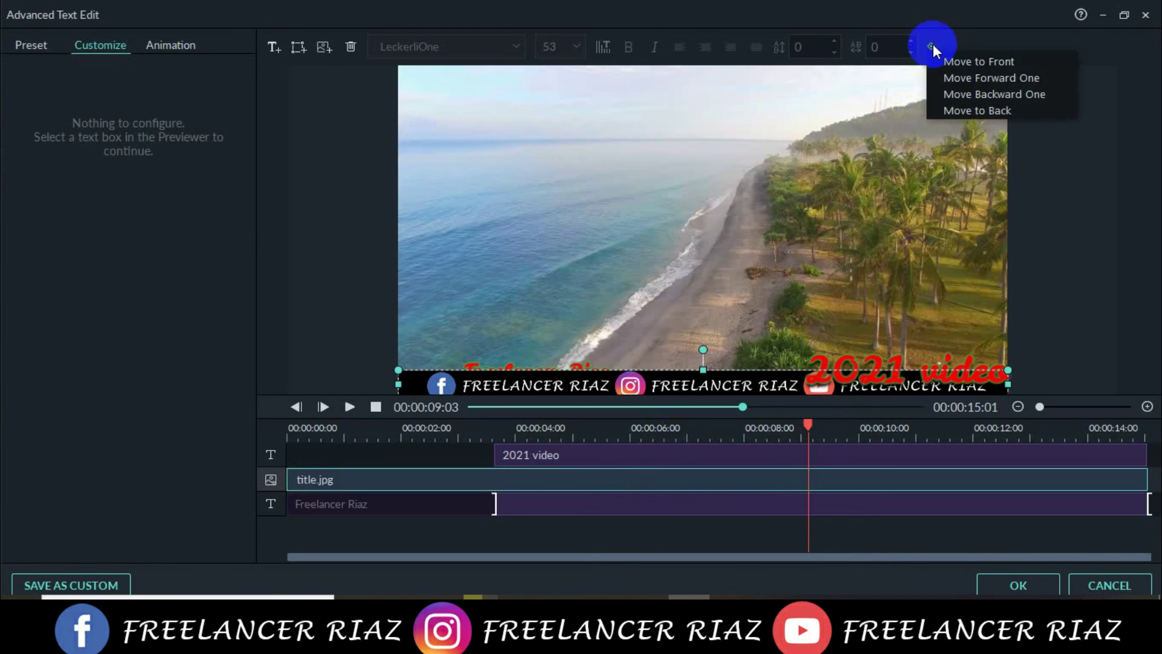
{"action": "left_click", "coordinate": [975, 109]}
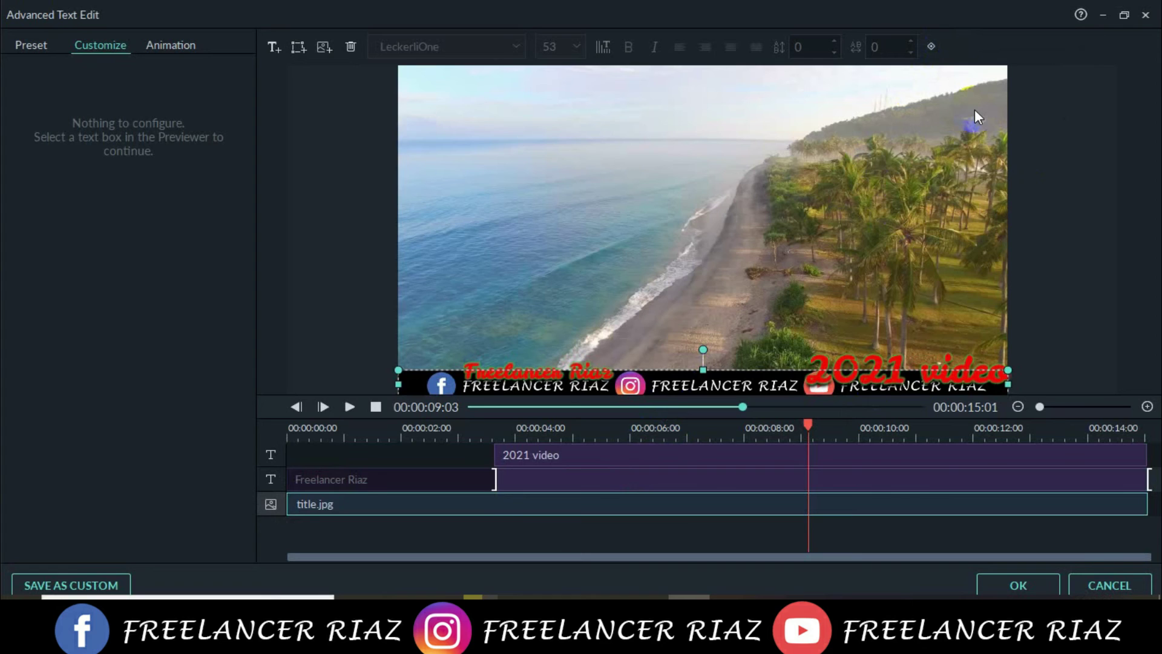
Move the channel-name text down onto the banner beside the Facebook icon, nudge it left and preview the title from the start
{"action": "left_click", "coordinate": [551, 375]}
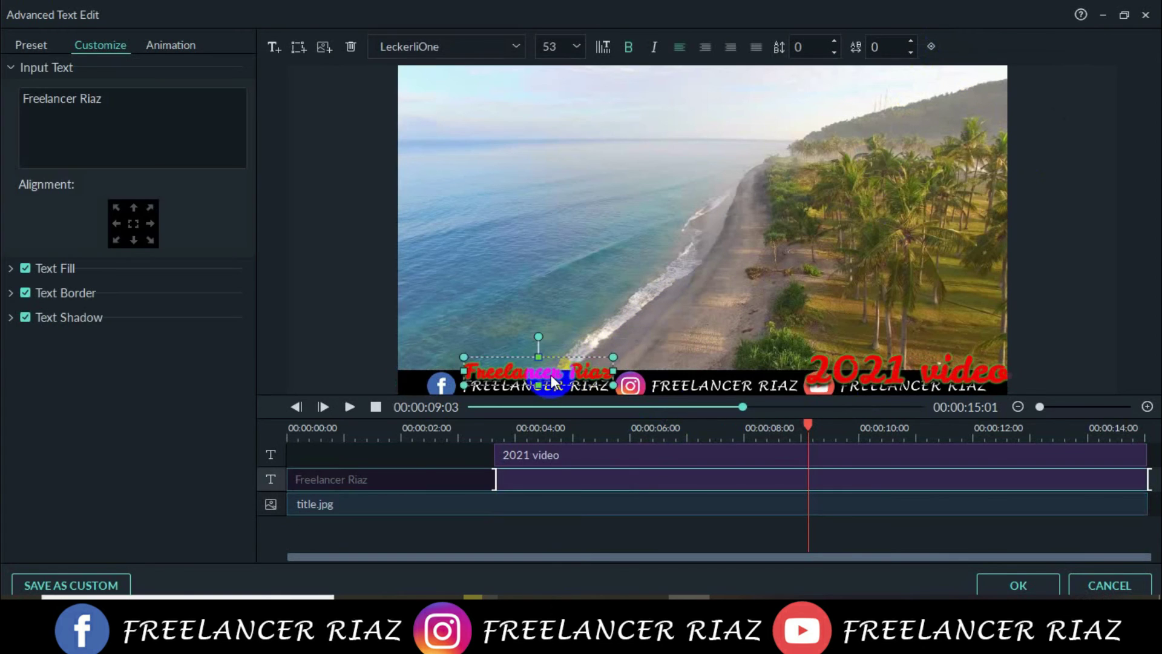
{"action": "left_click_drag", "start_coordinate": [550, 374], "coordinate": [551, 387]}
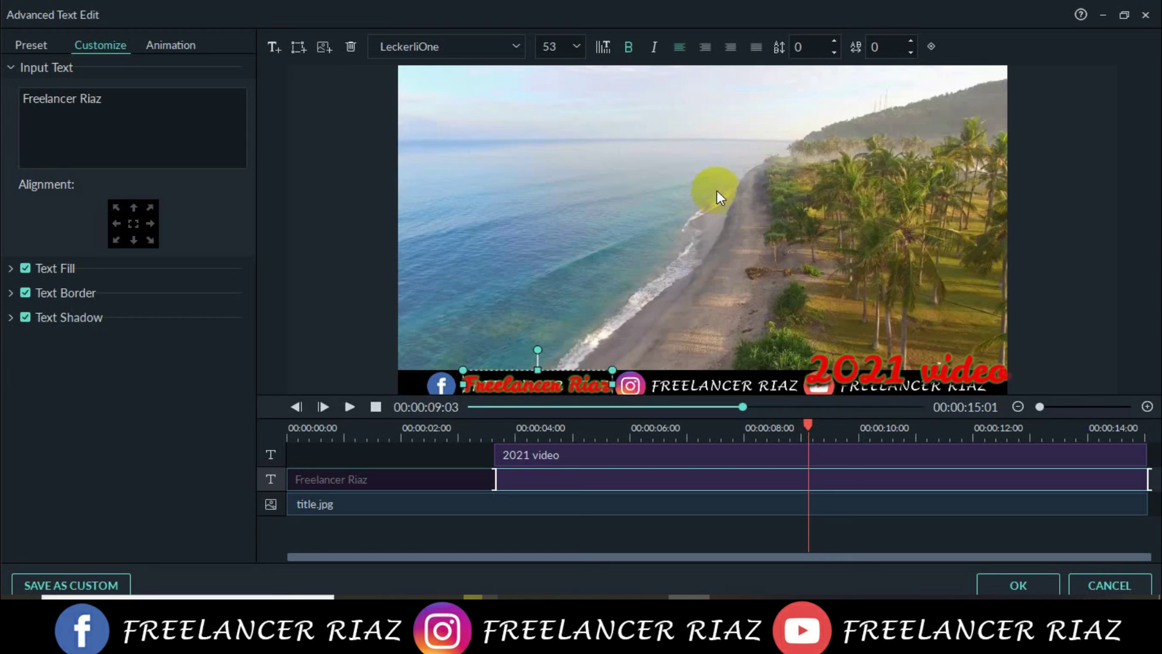
{"action": "key", "text": "Left"}
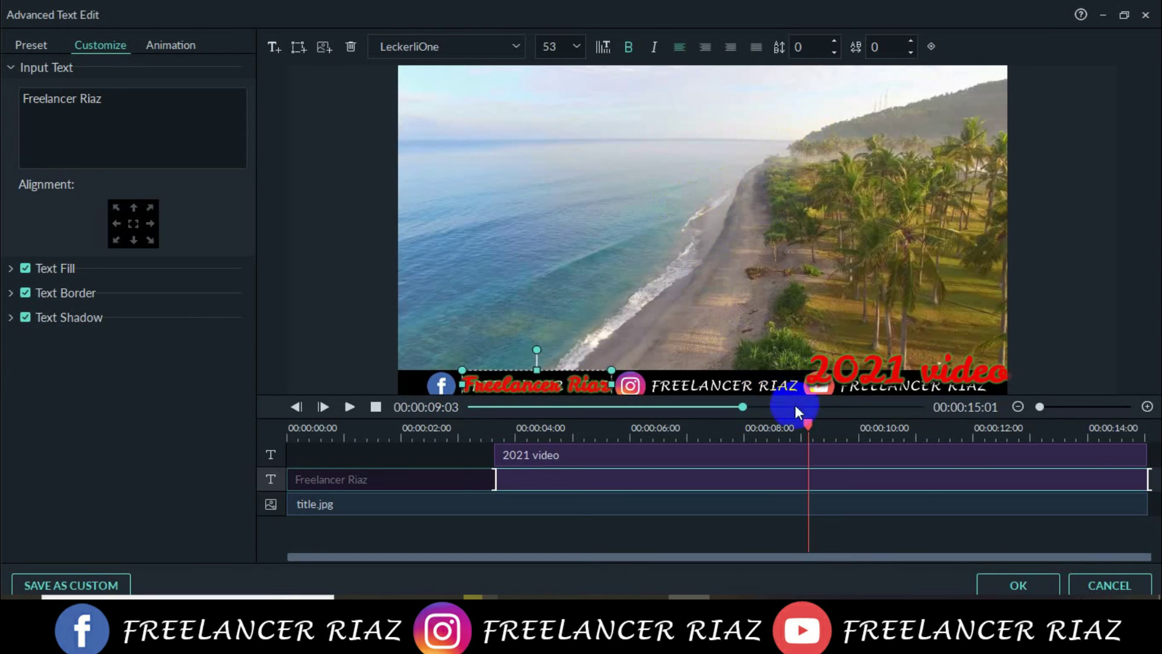
{"action": "left_click_drag", "start_coordinate": [806, 423], "coordinate": [268, 431]}
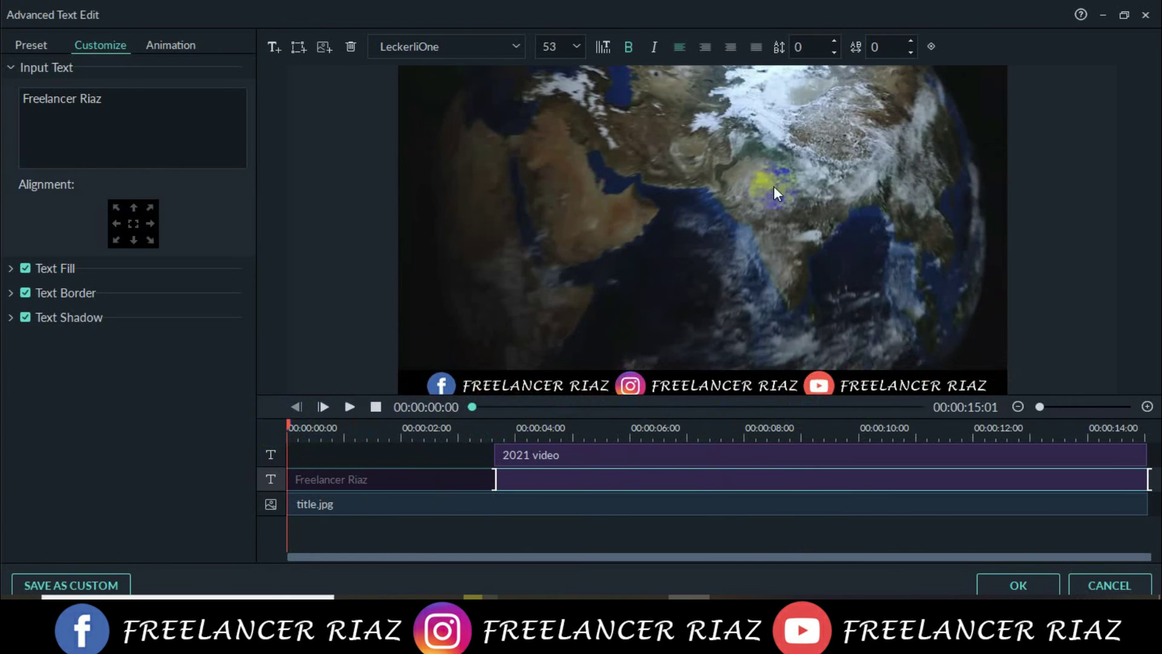
{"action": "left_click", "coordinate": [349, 407]}
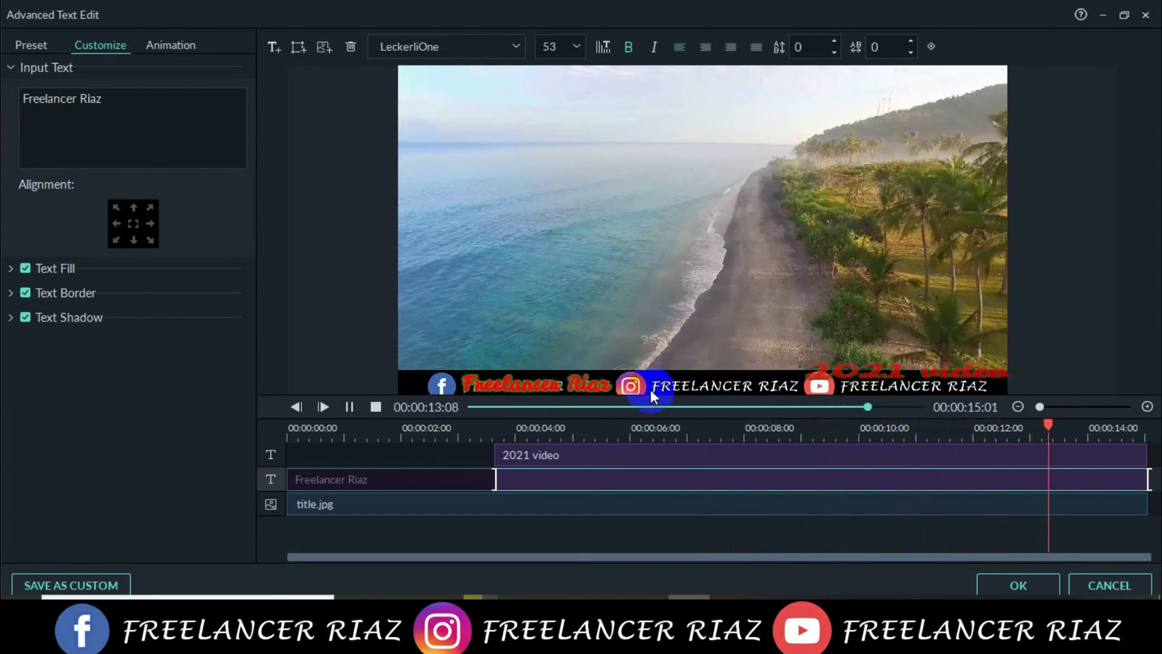
Delete the title.jpg banner from the title and return the playhead to about 00:00:05:21
{"action": "left_click", "coordinate": [575, 509]}
{"action": "key", "text": "Delete"}
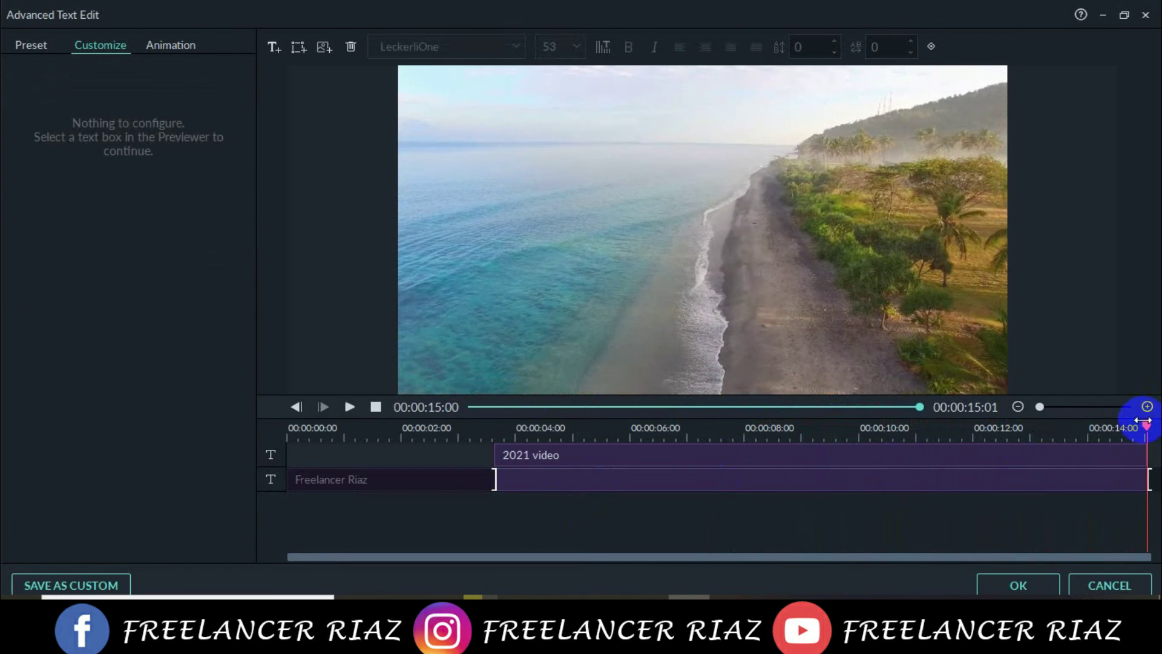
{"action": "left_click_drag", "start_coordinate": [1146, 425], "coordinate": [623, 427]}
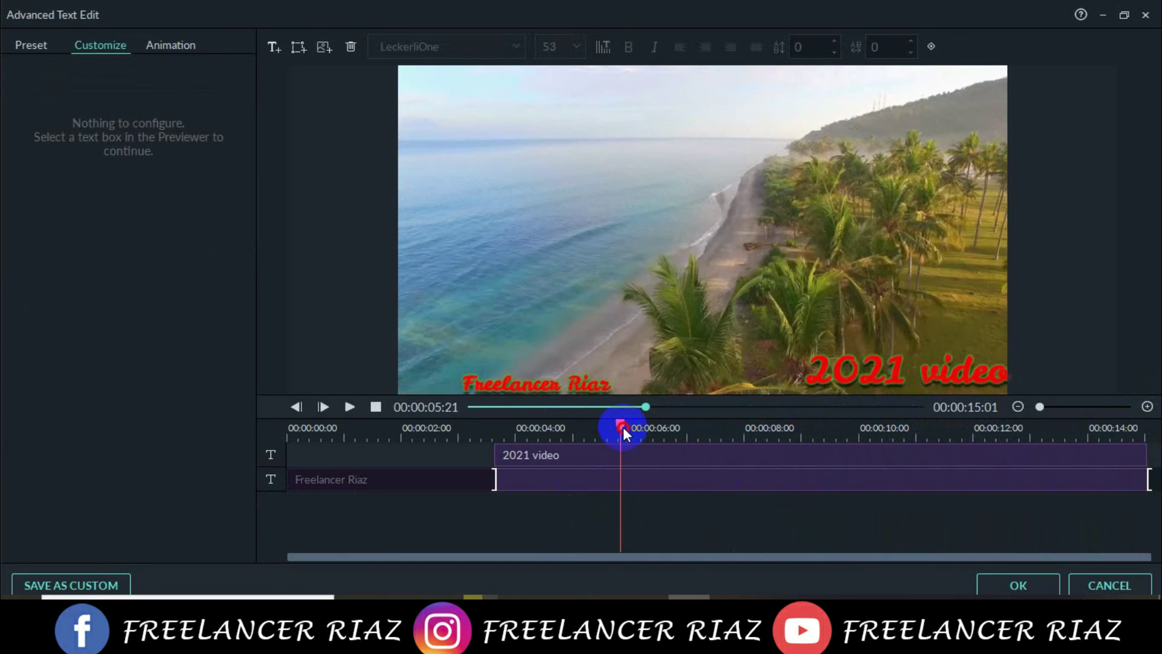
Look through the available fonts and font sizes for the "2021 video" text without changing them
{"action": "left_click", "coordinate": [552, 457]}
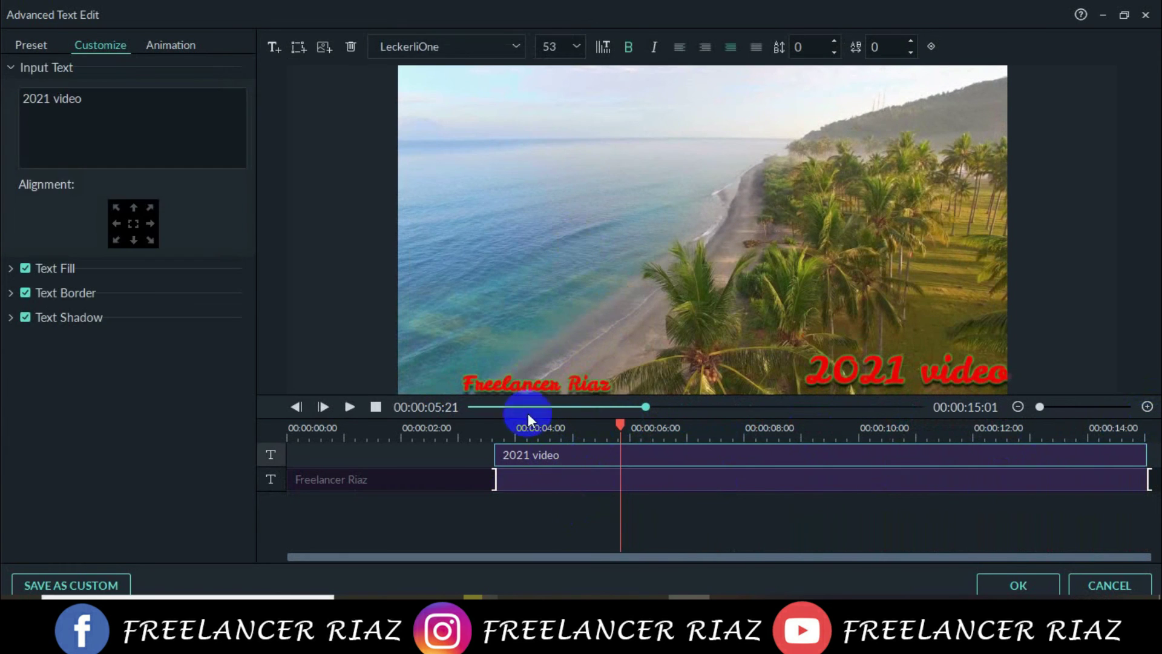
{"action": "left_click", "coordinate": [467, 45]}
{"action": "left_click", "coordinate": [513, 45]}
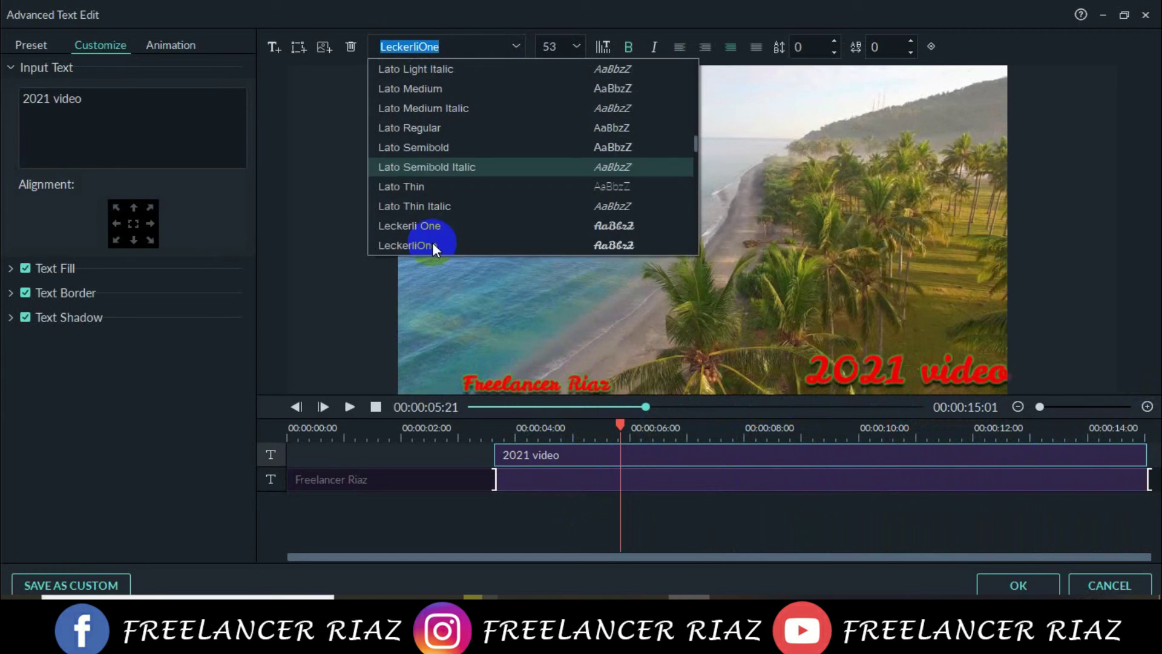
{"action": "left_click", "coordinate": [826, 288]}
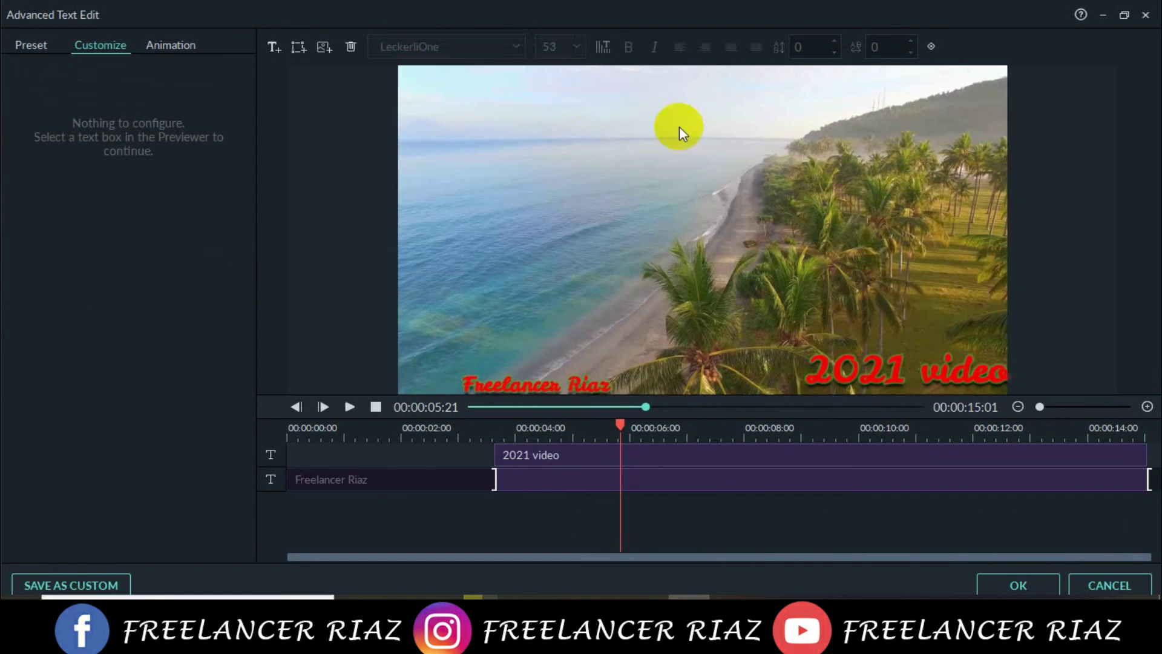
{"action": "left_click", "coordinate": [562, 455]}
{"action": "left_click", "coordinate": [577, 44]}
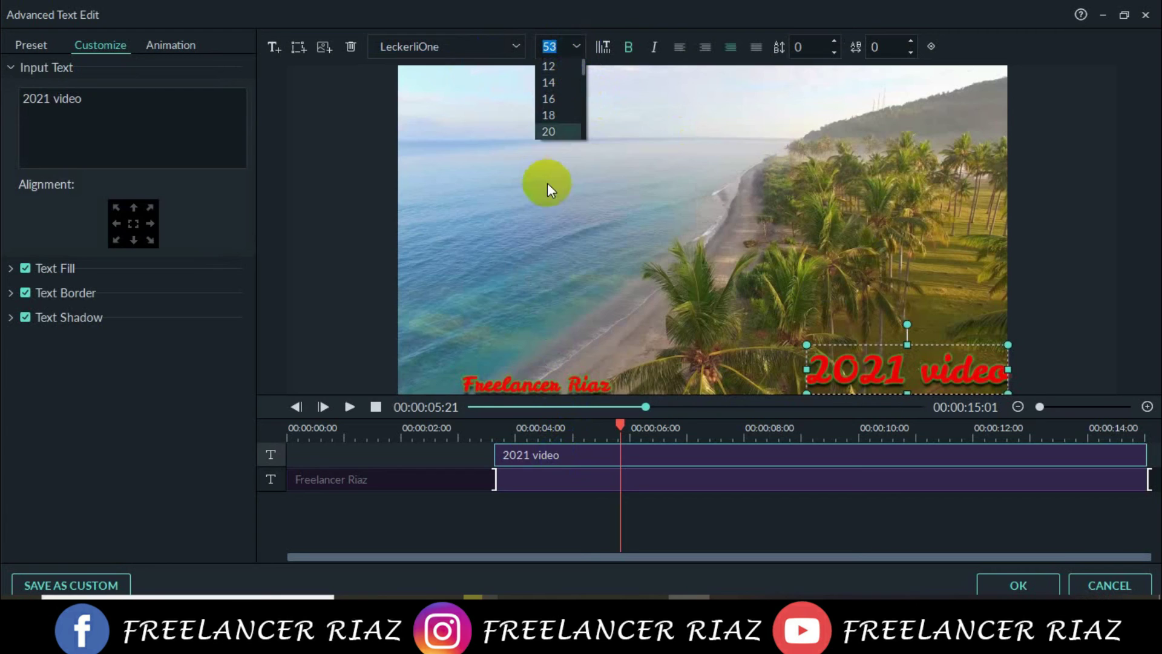
{"action": "left_click", "coordinate": [594, 50]}
{"action": "left_click", "coordinate": [576, 46]}
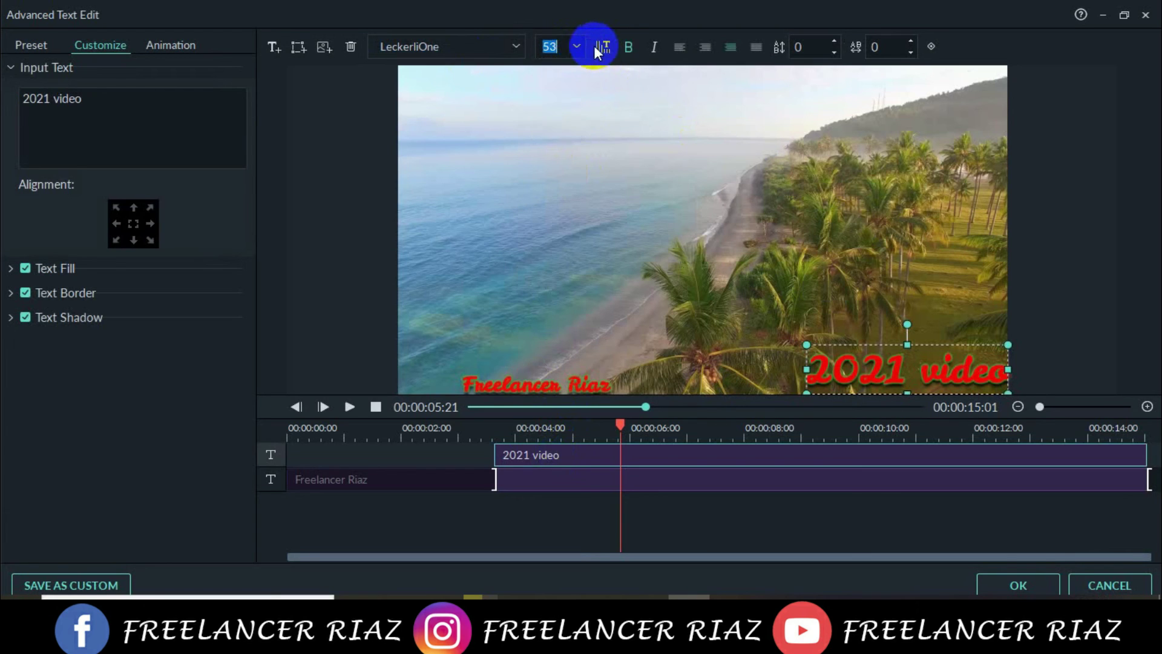
Try vertical text direction on the "2021 video" text and return it to horizontal
{"action": "left_click", "coordinate": [604, 47]}
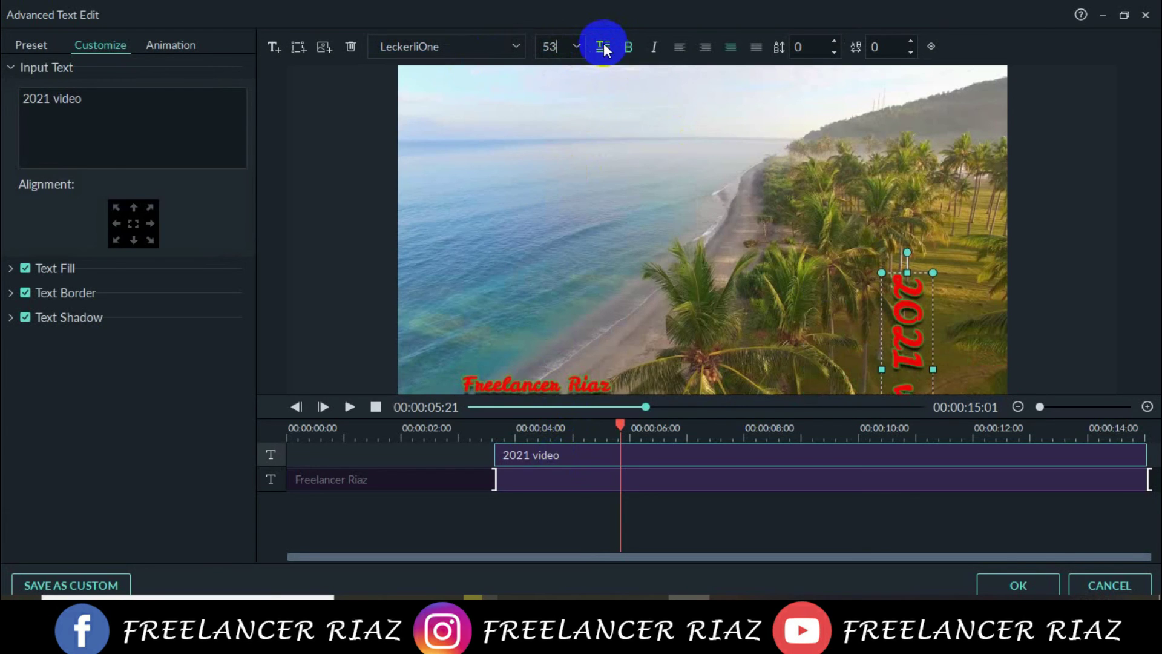
{"action": "left_click", "coordinate": [603, 47]}
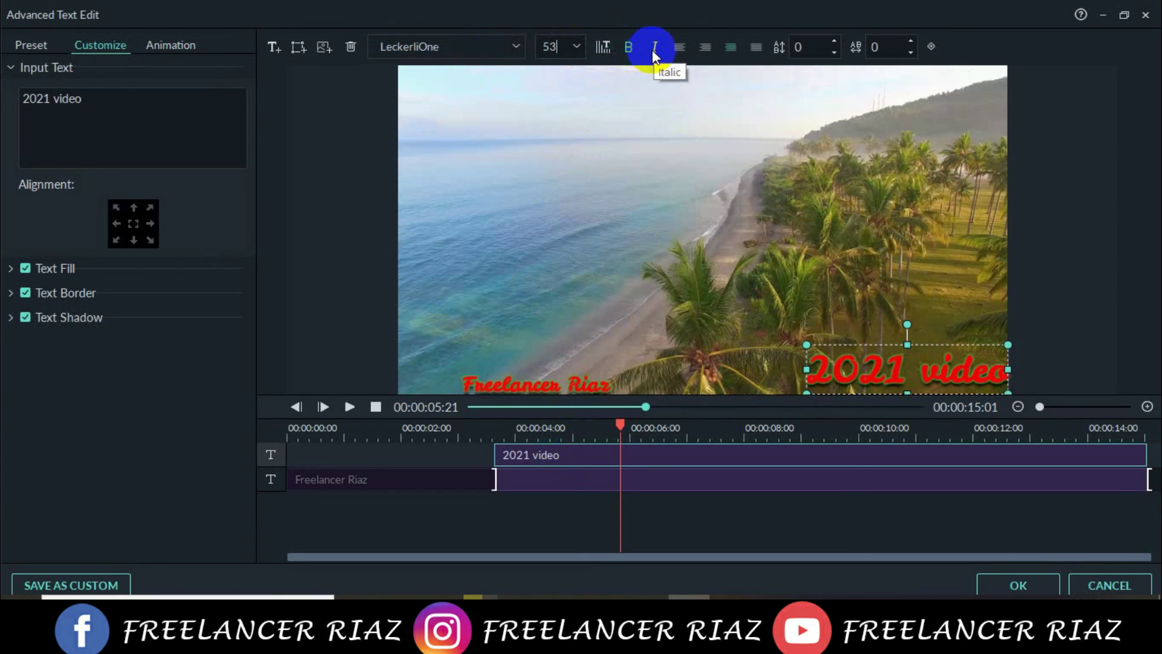
Make the "2021 video" text italic instead of bold and move it up and left, away from the frame's corner
{"action": "left_click", "coordinate": [655, 53]}
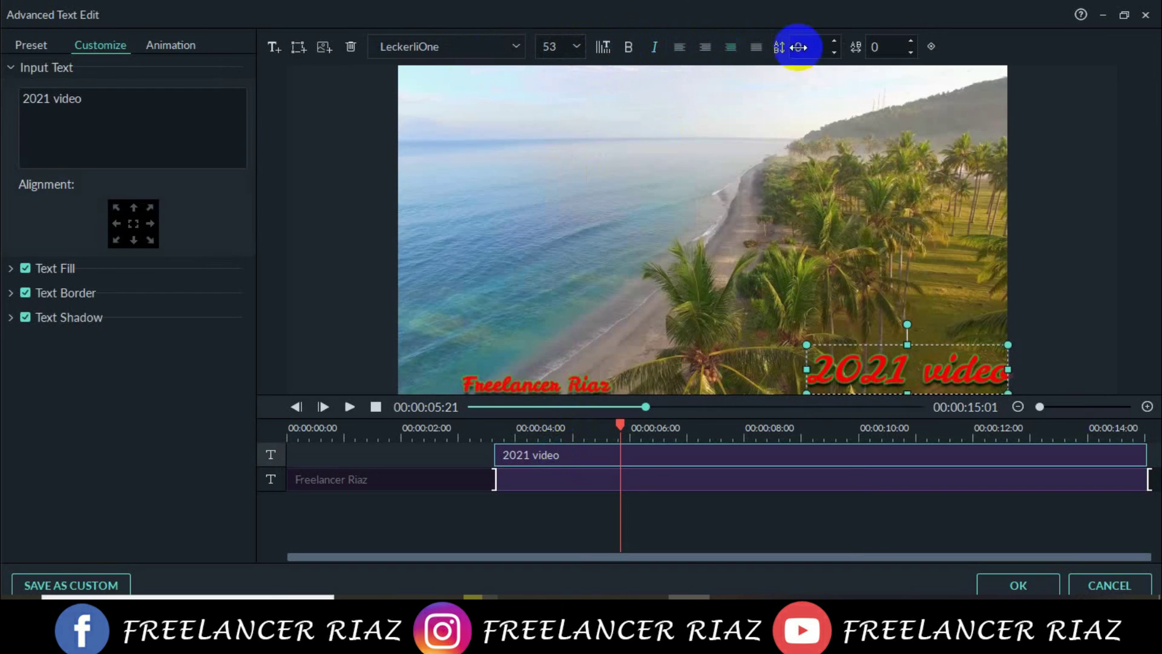
{"action": "left_click_drag", "start_coordinate": [798, 47], "coordinate": [835, 43]}
{"action": "left_click_drag", "start_coordinate": [834, 348], "coordinate": [776, 323]}
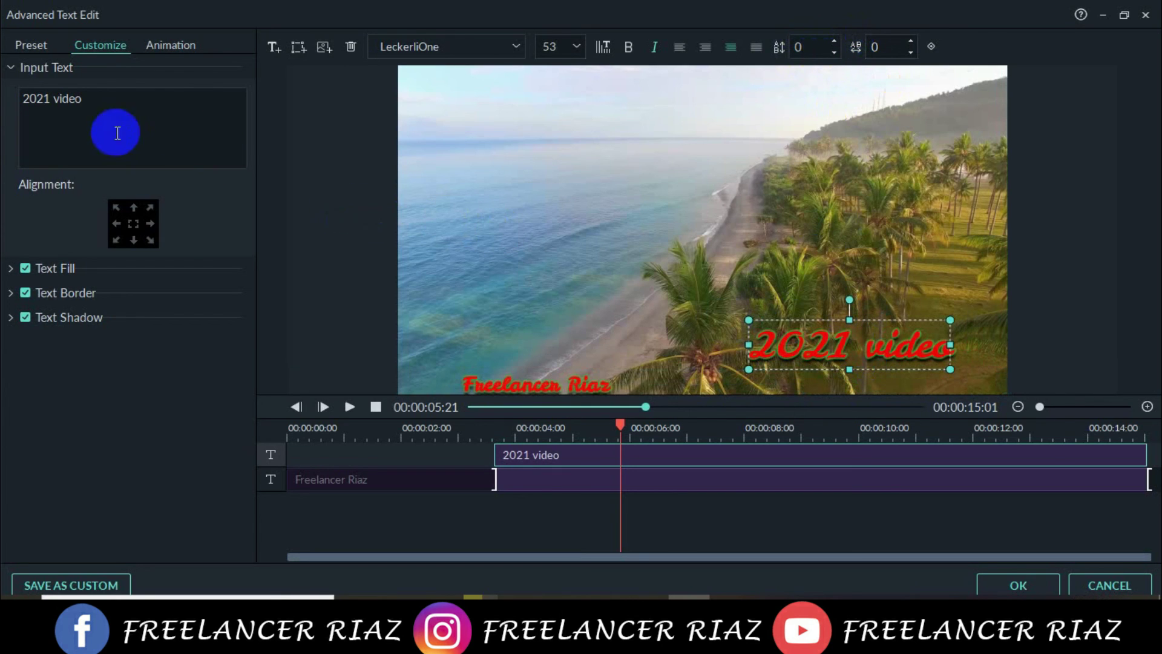
Split the text so "2021" and "video" sit on separate lines, with line spacing -39 and character spacing 47
{"action": "left_click", "coordinate": [53, 98]}
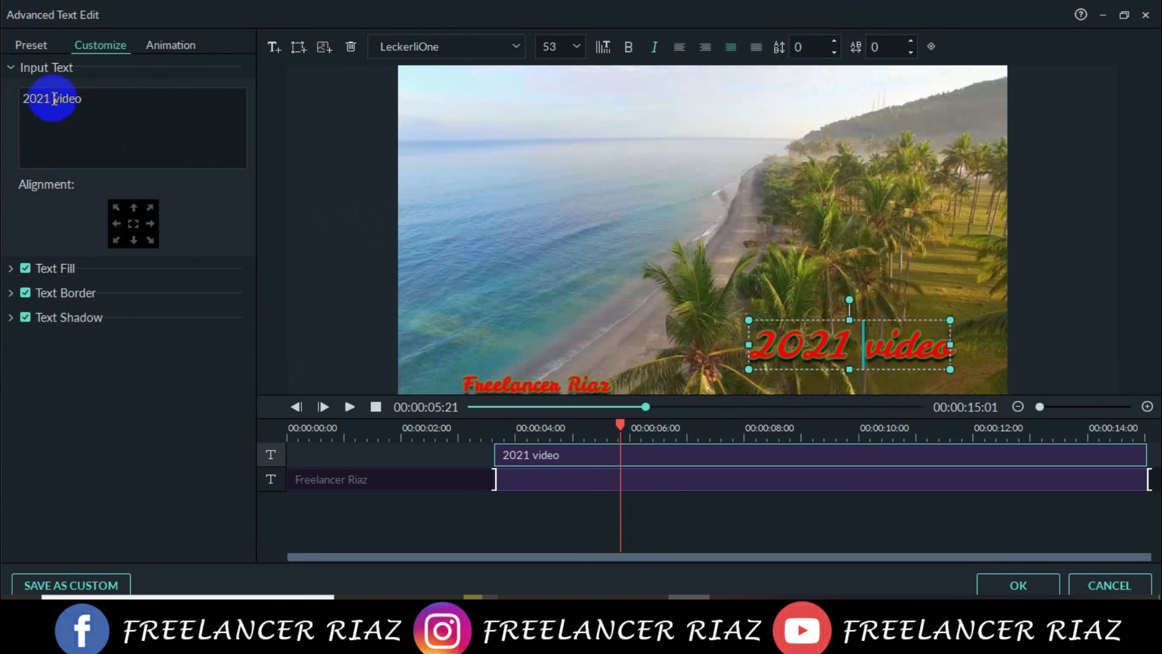
{"action": "key", "text": "Return"}
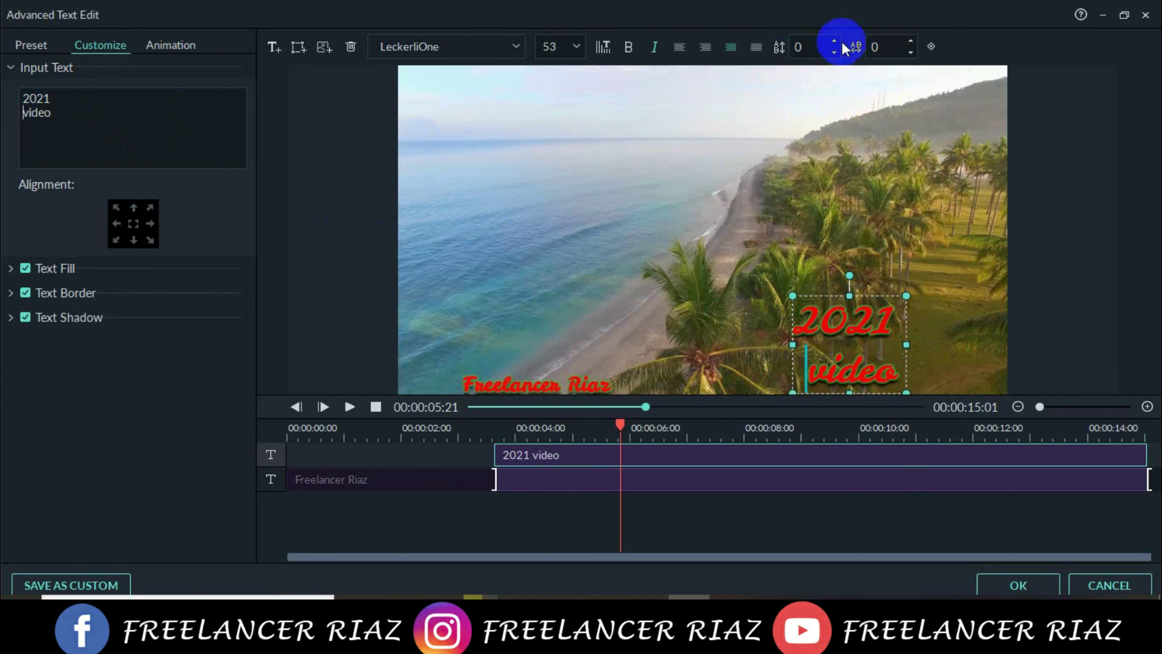
{"action": "left_click", "coordinate": [583, 297]}
{"action": "left_click_drag", "start_coordinate": [582, 297], "coordinate": [608, 306]}
{"action": "left_click_drag", "start_coordinate": [900, 53], "coordinate": [612, 298]}
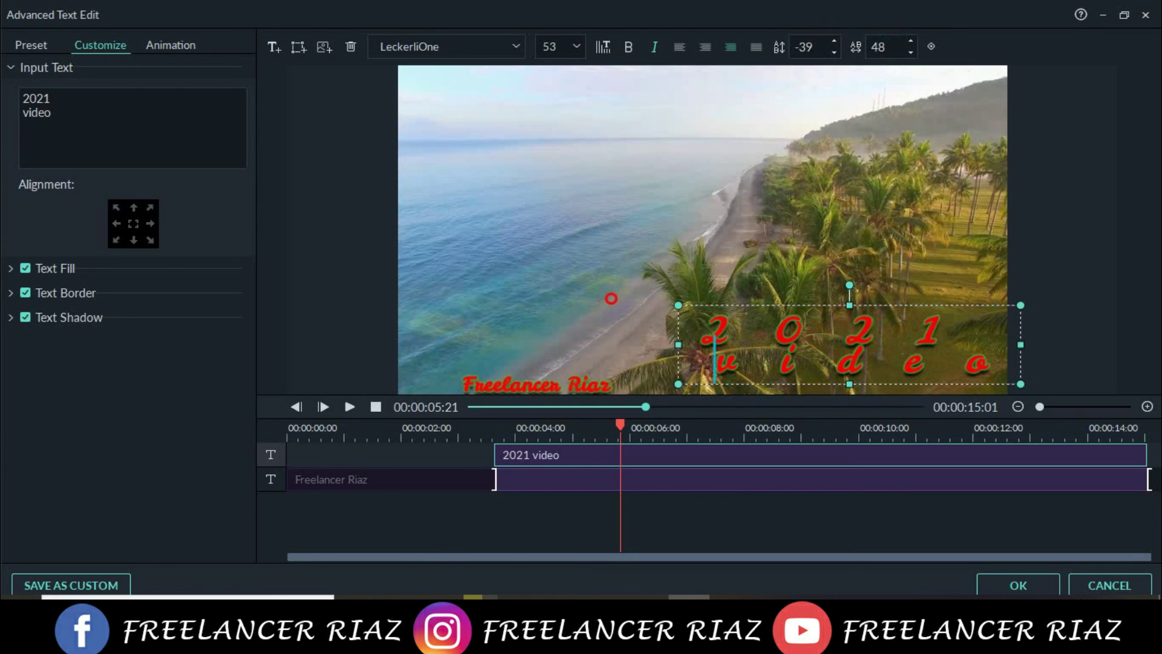
{"action": "left_click_drag", "start_coordinate": [611, 299], "coordinate": [610, 298]}
Select each of the two text layers in turn and look at the layer ordering options for the 2021 text
{"action": "left_click", "coordinate": [939, 62]}
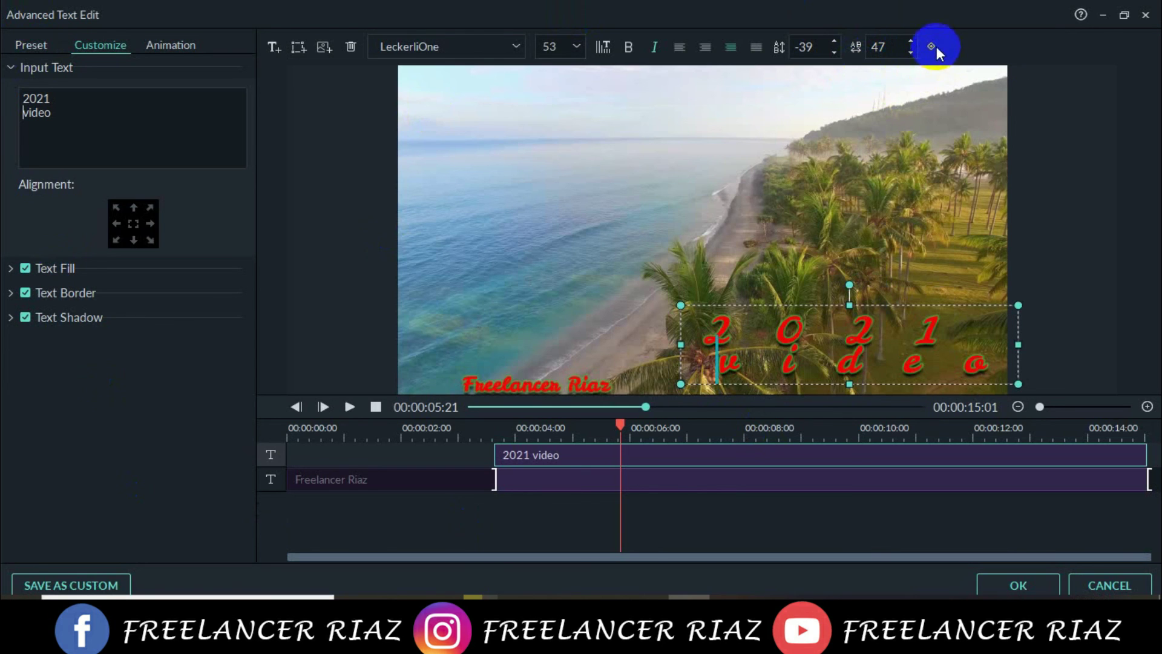
{"action": "left_click", "coordinate": [674, 480]}
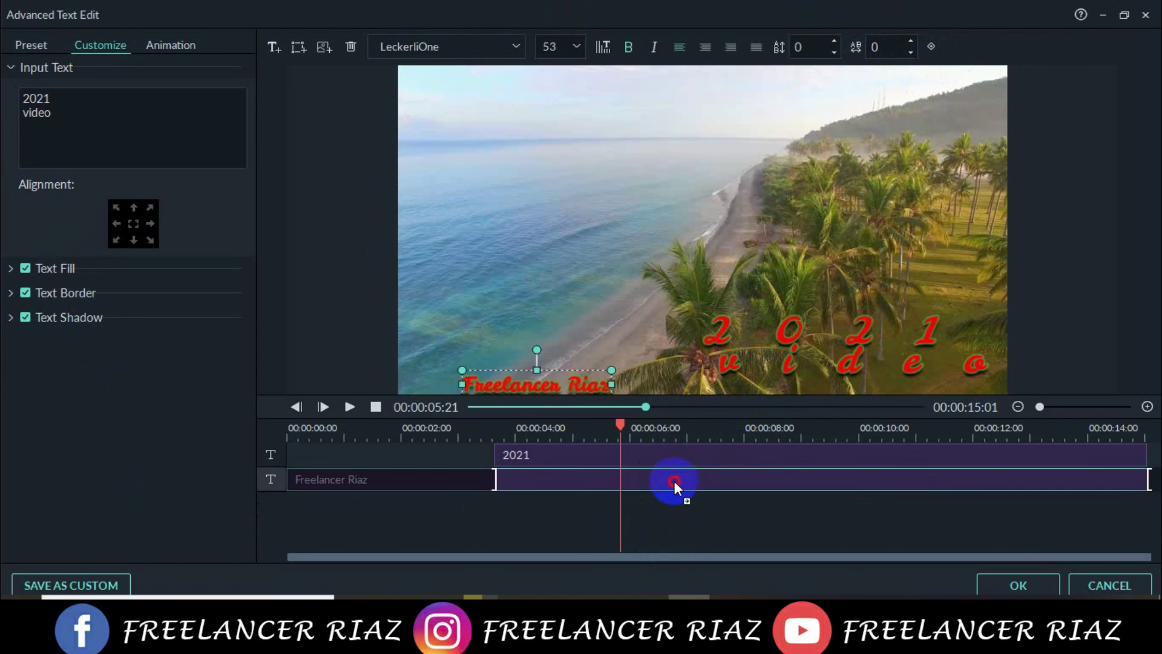
{"action": "left_click", "coordinate": [633, 444]}
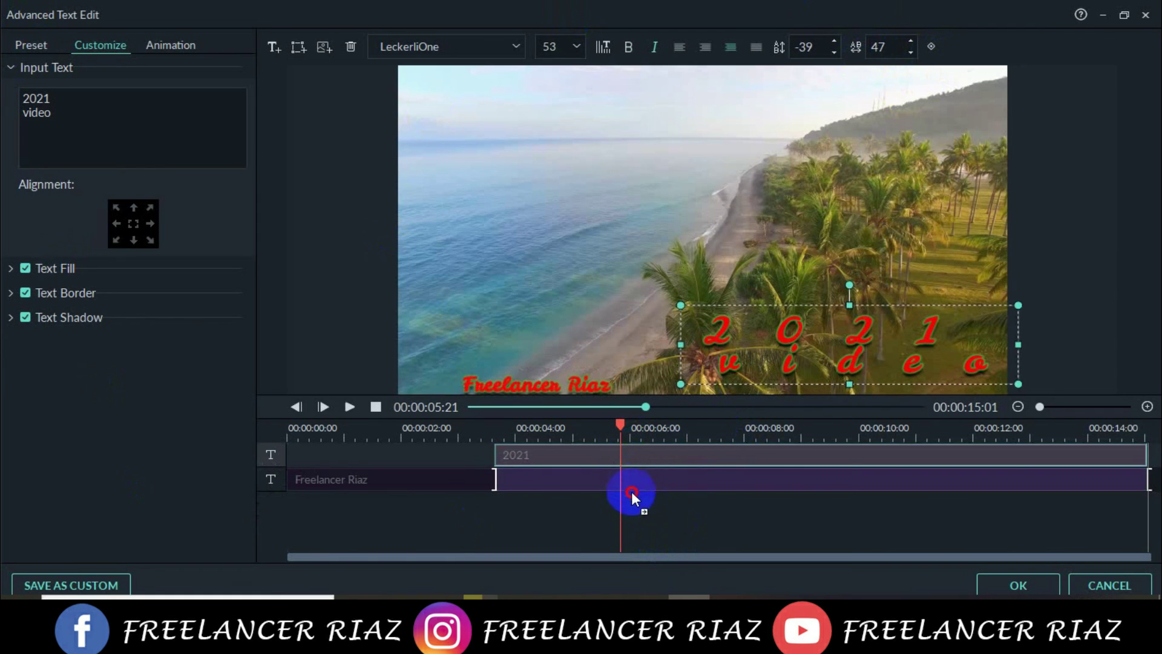
{"action": "left_click_drag", "start_coordinate": [629, 507], "coordinate": [630, 509]}
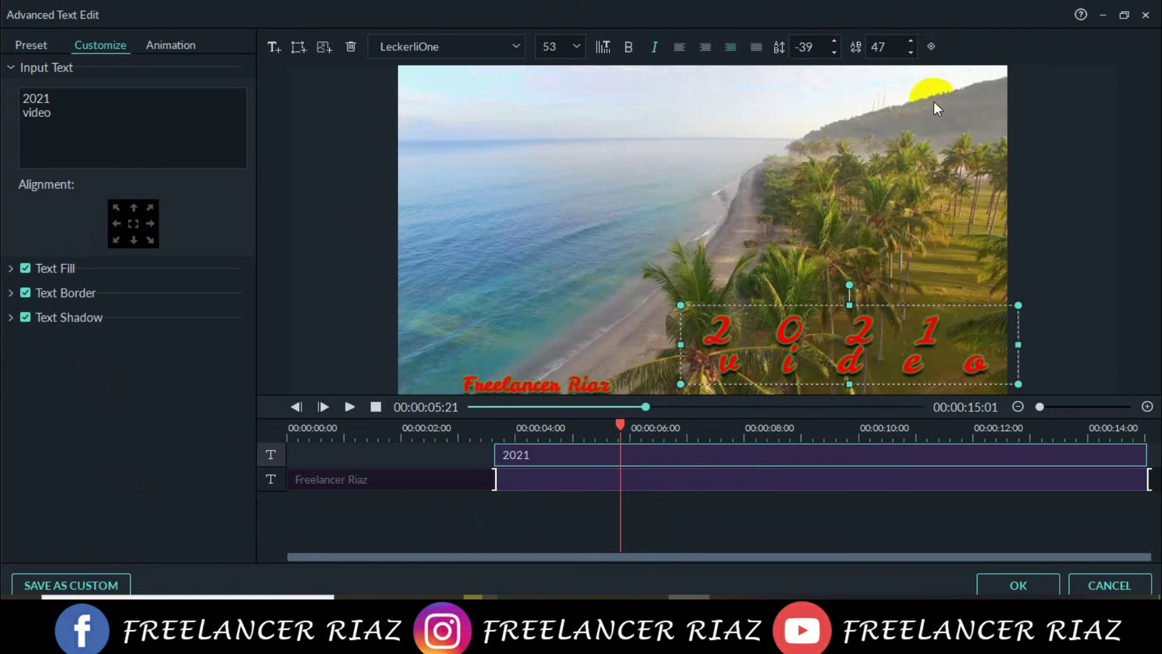
{"action": "left_click", "coordinate": [932, 47]}
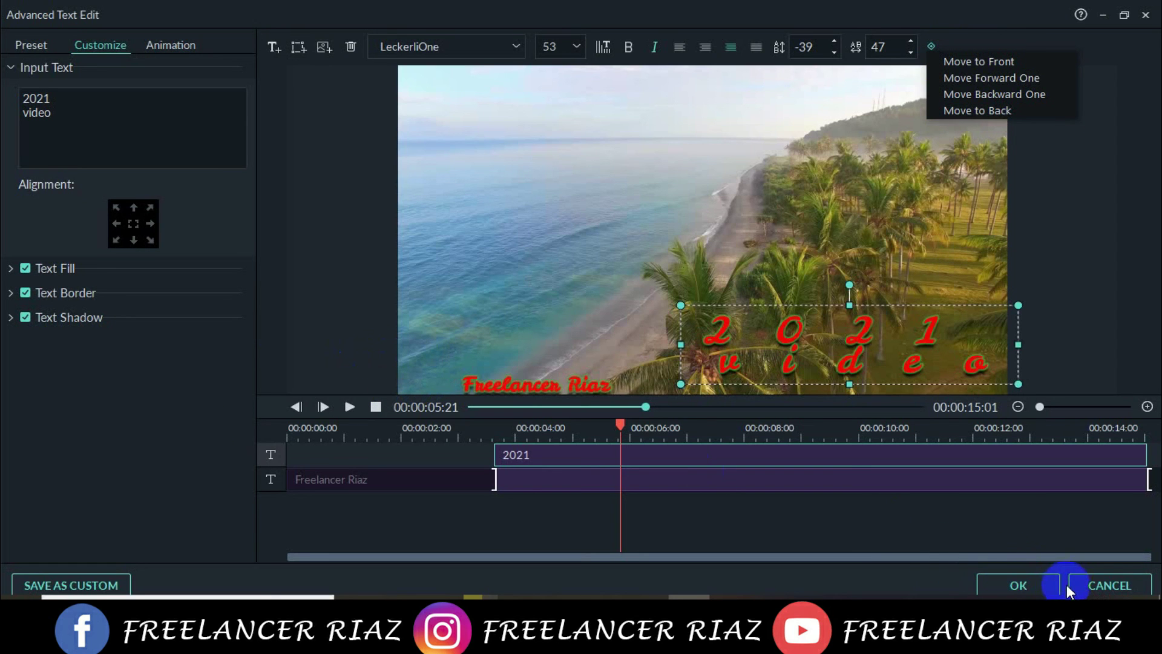
Apply the advanced edits, close the title editor and preview the Lower Third 28 title from the start of the timeline
{"action": "left_click", "coordinate": [1029, 584]}
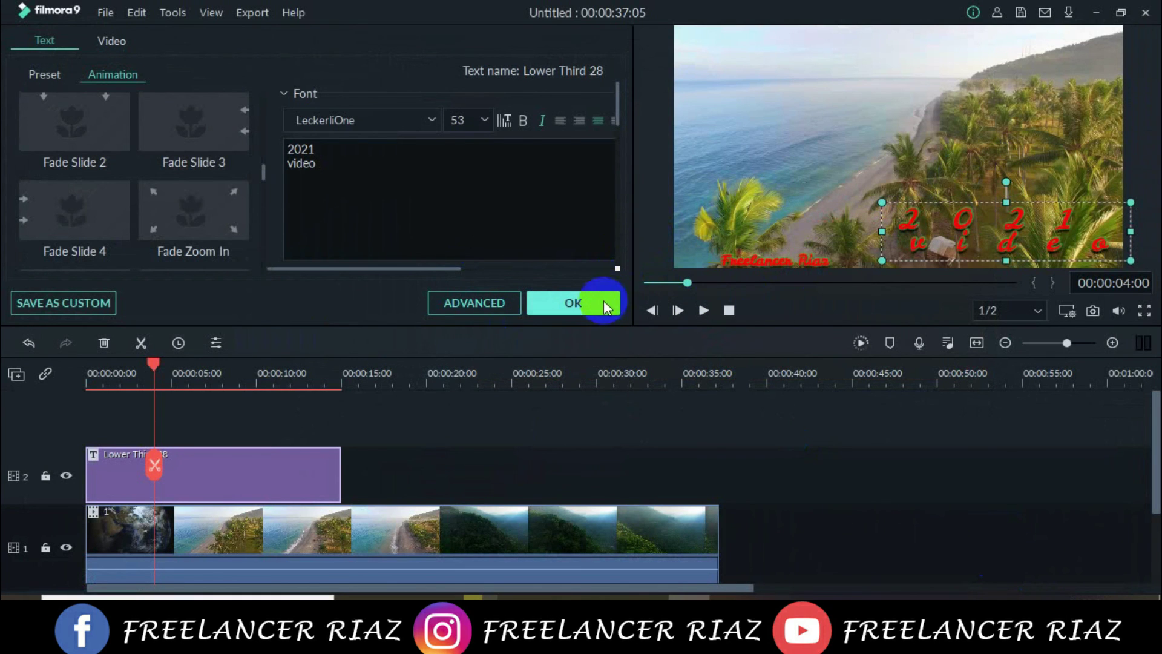
{"action": "left_click", "coordinate": [585, 303]}
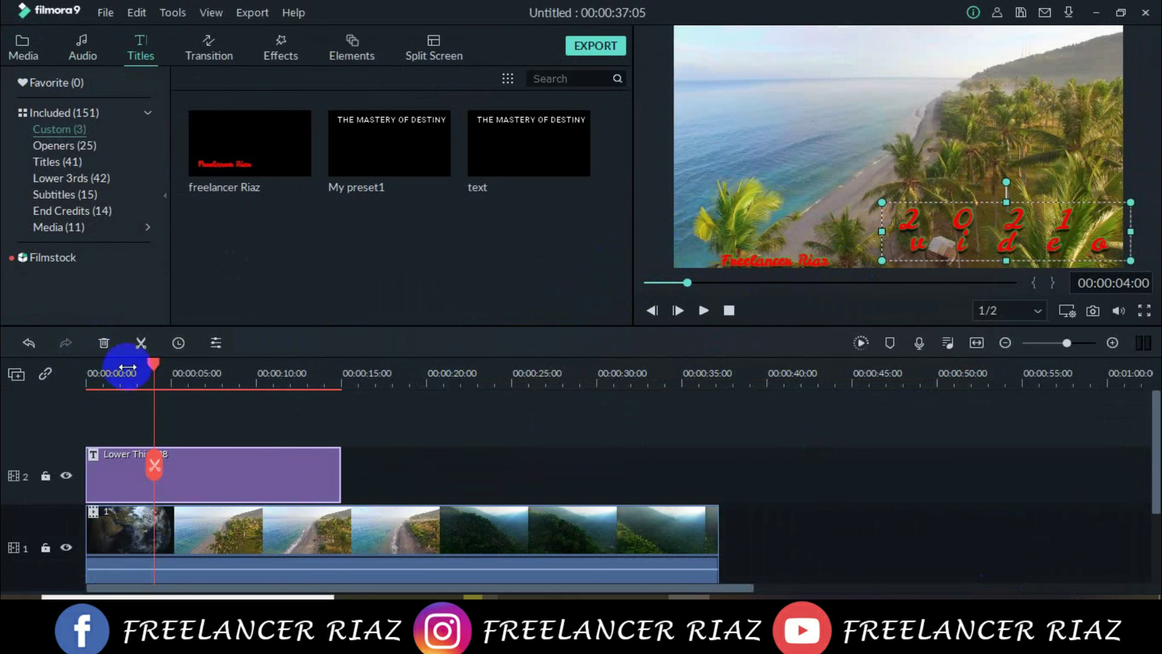
{"action": "left_click_drag", "start_coordinate": [156, 368], "coordinate": [13, 369]}
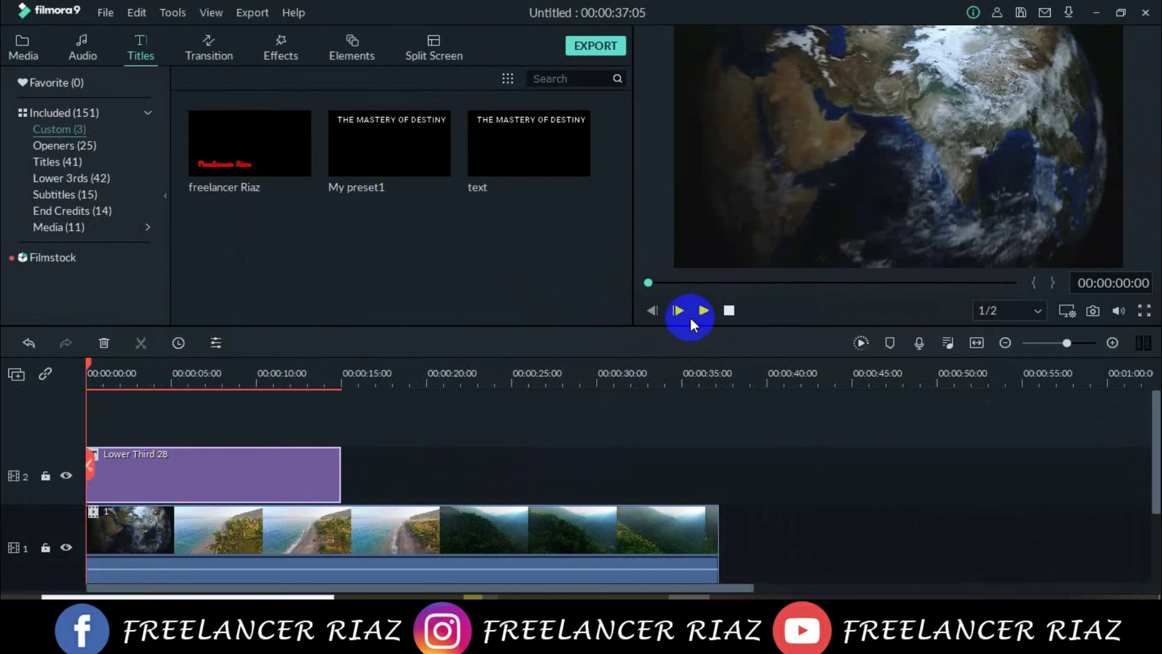
{"action": "left_click", "coordinate": [696, 316]}
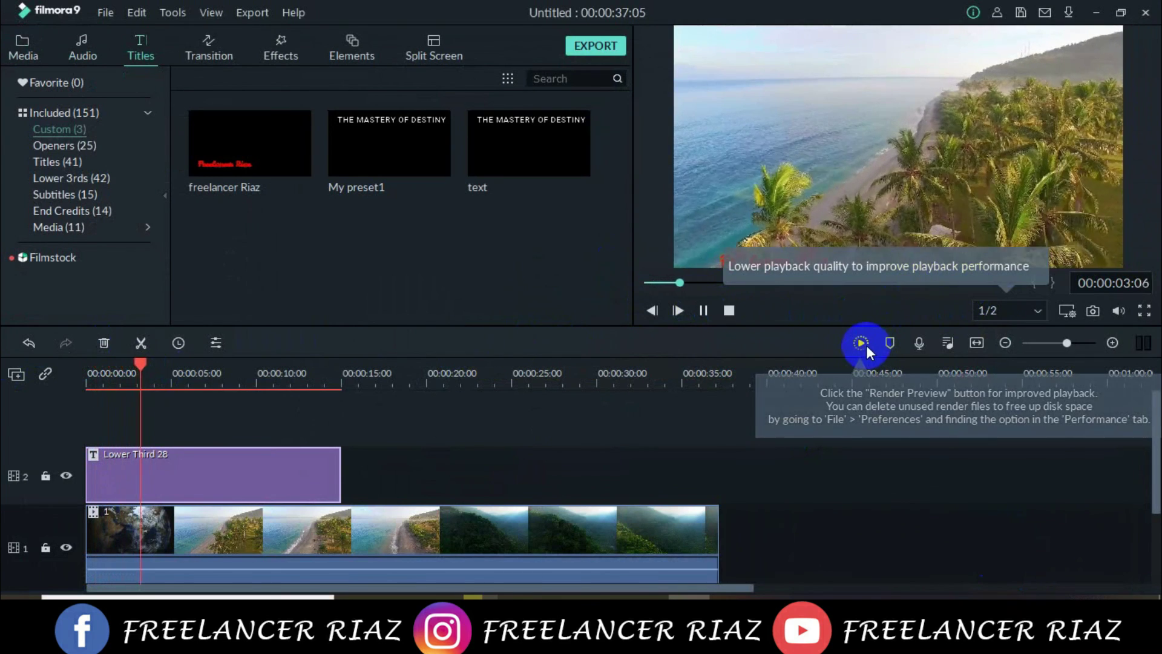
{"action": "left_click", "coordinate": [1008, 309]}
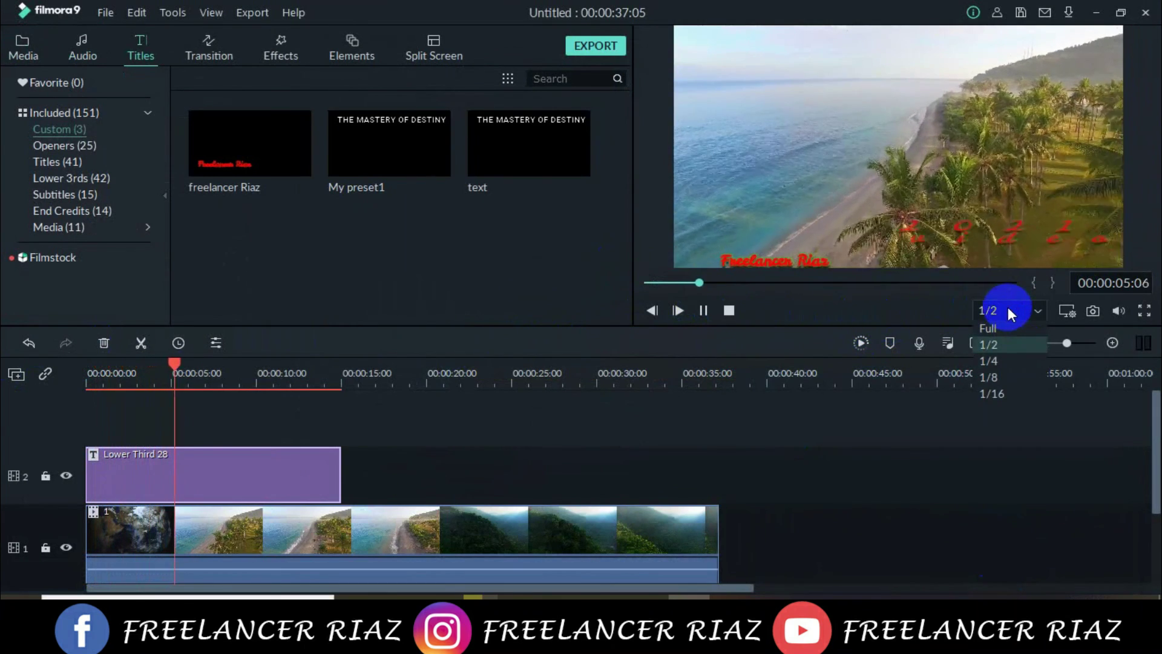
{"action": "left_click", "coordinate": [673, 282]}
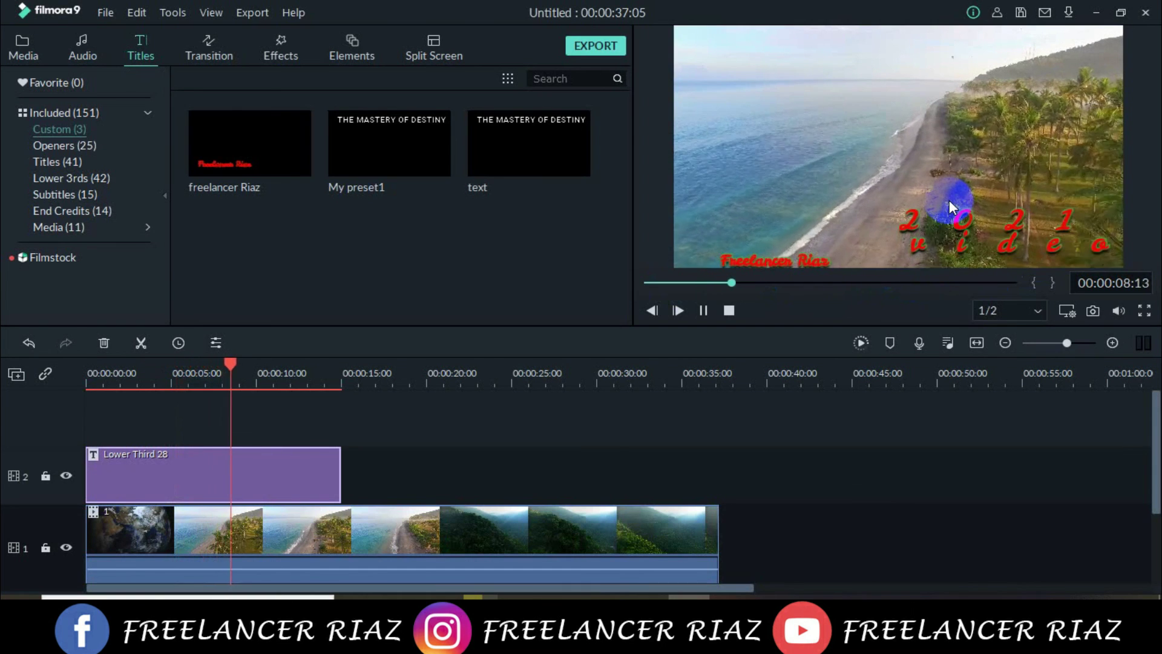
{"action": "scroll", "coordinate": [321, 424], "scroll_direction": "down", "scroll_amount": 1}
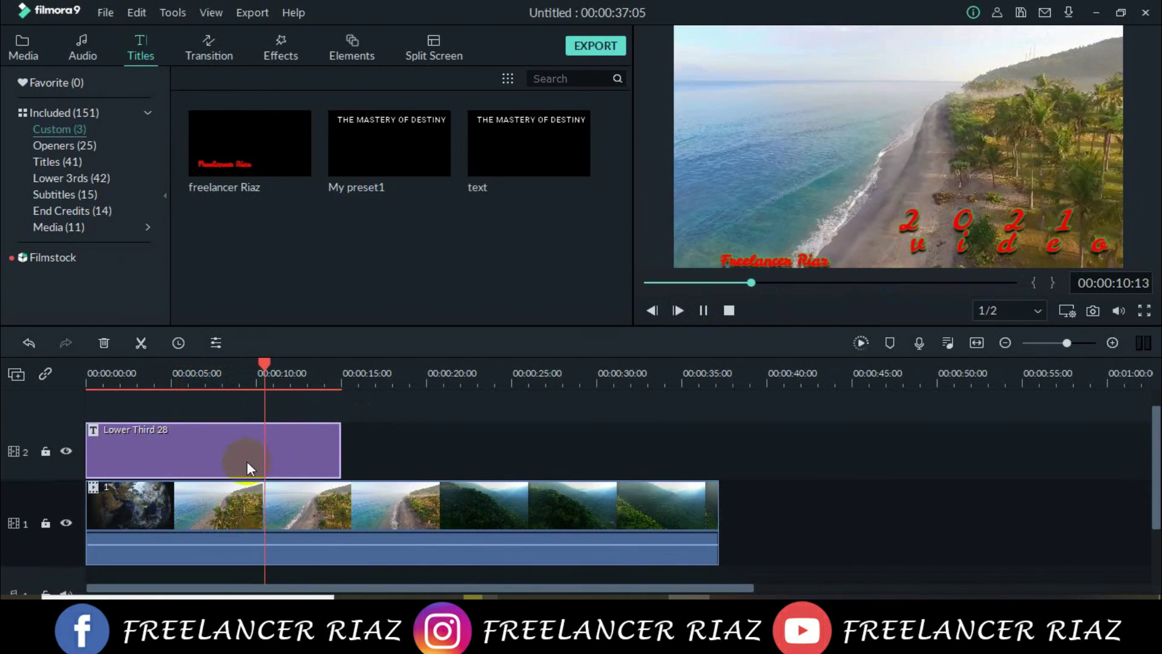